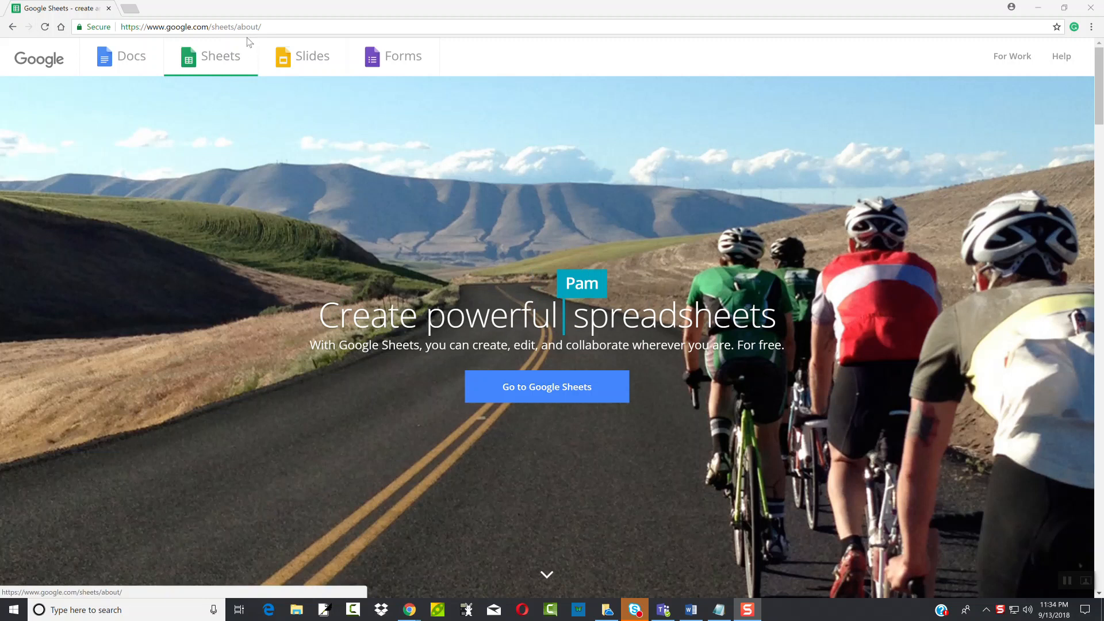
Go to Google Sheets and create a new blank spreadsheet
click(233, 64)
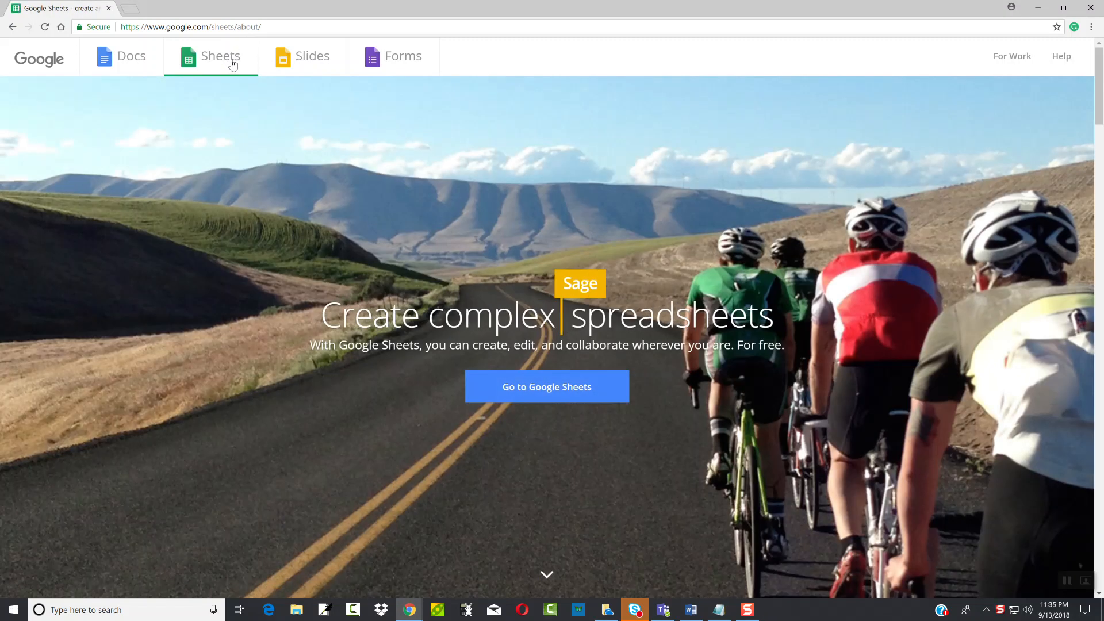
click(562, 386)
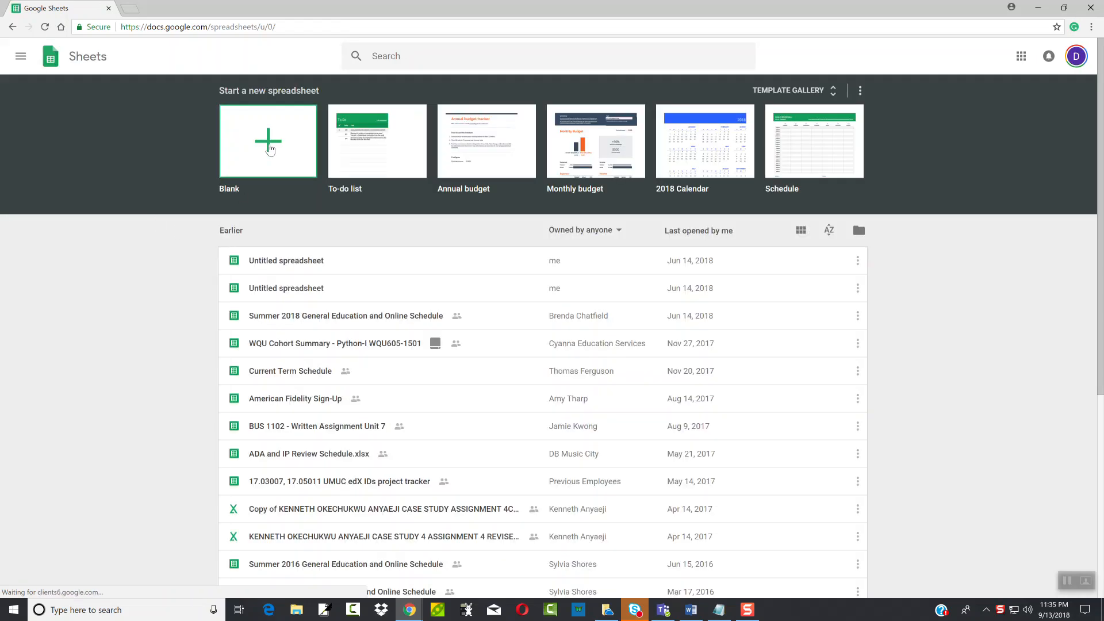
click(270, 151)
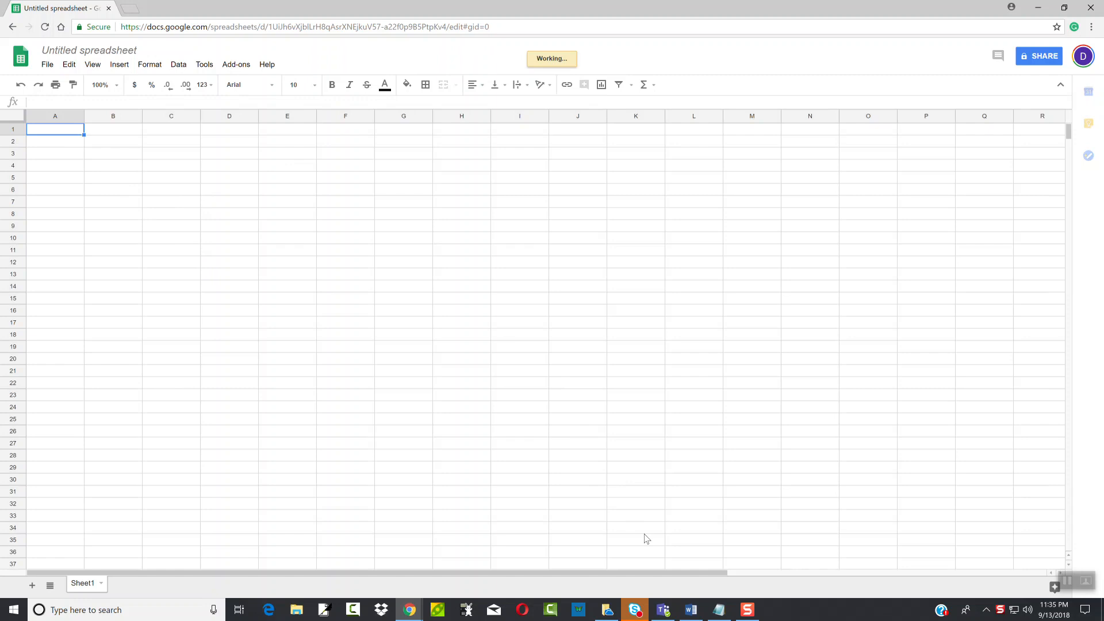
Switch to the Word directions to read the example enrollment table and chart, and return to the blank spreadsheet
click(691, 610)
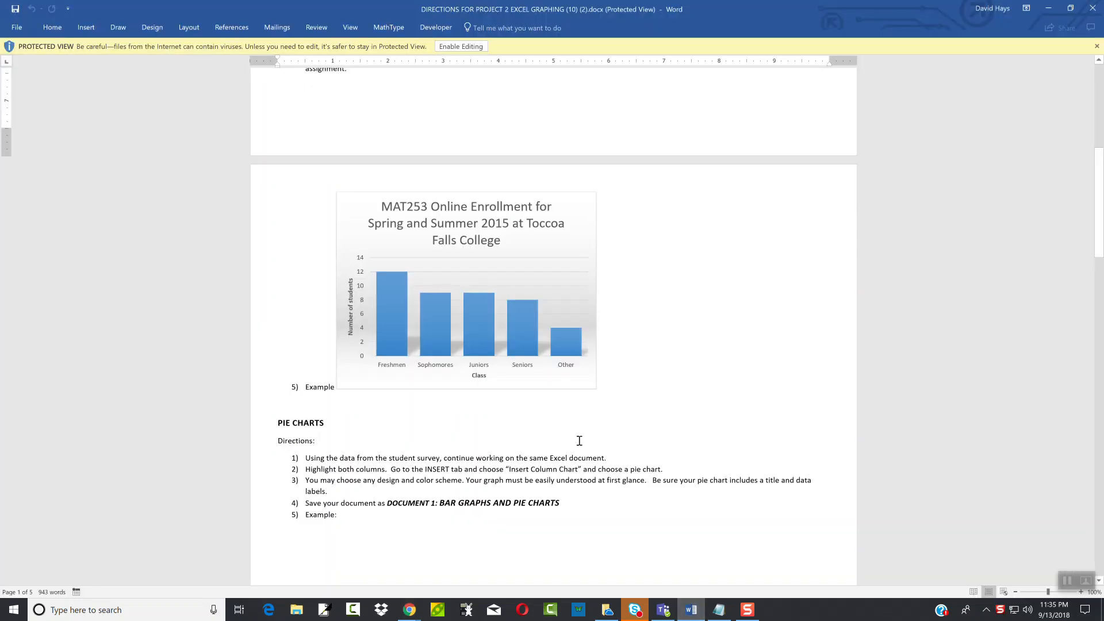
scroll(520, 405, up, 4)
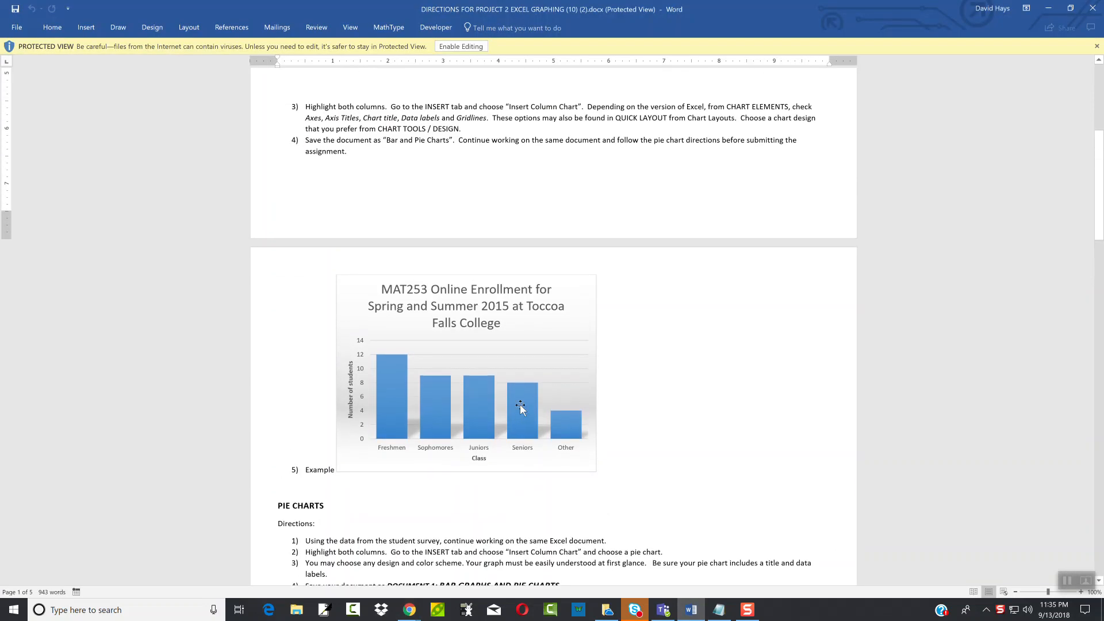
scroll(520, 404, up, 4)
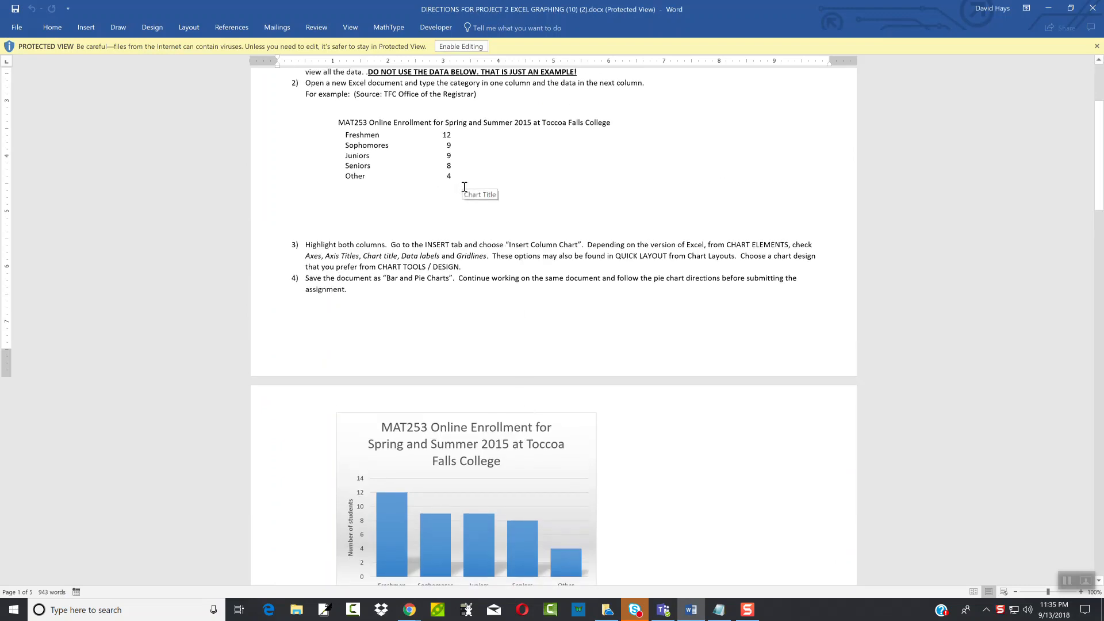
key(alt+Tab)
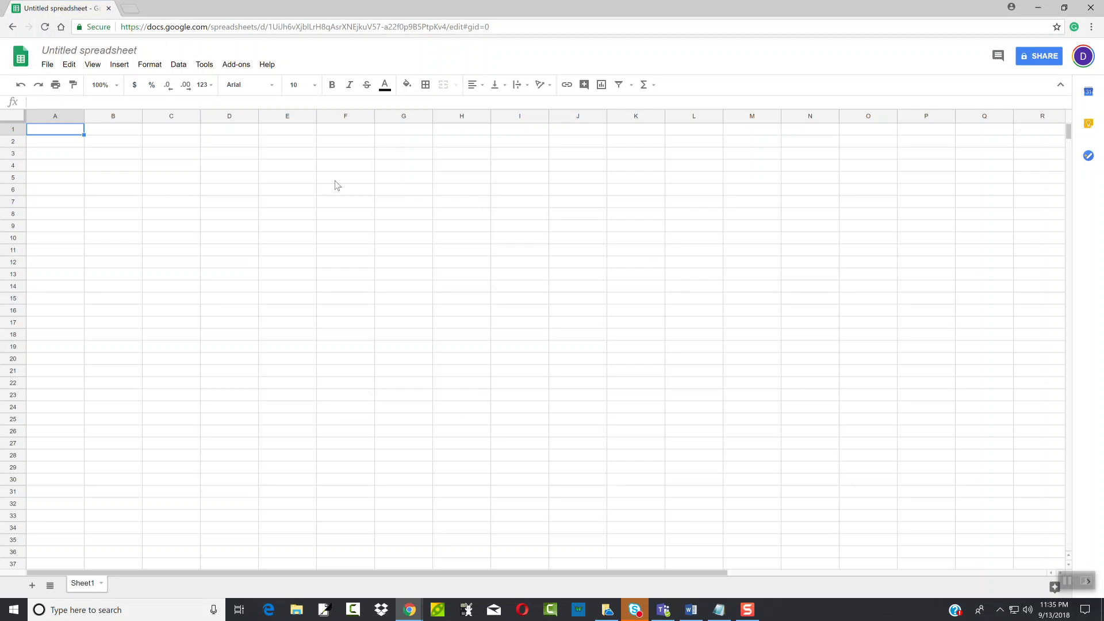
Enter the categories Orange, Apple, Pear and Banana in cells A1 to A4
text(Orange)
key(Return)
text(Apple)
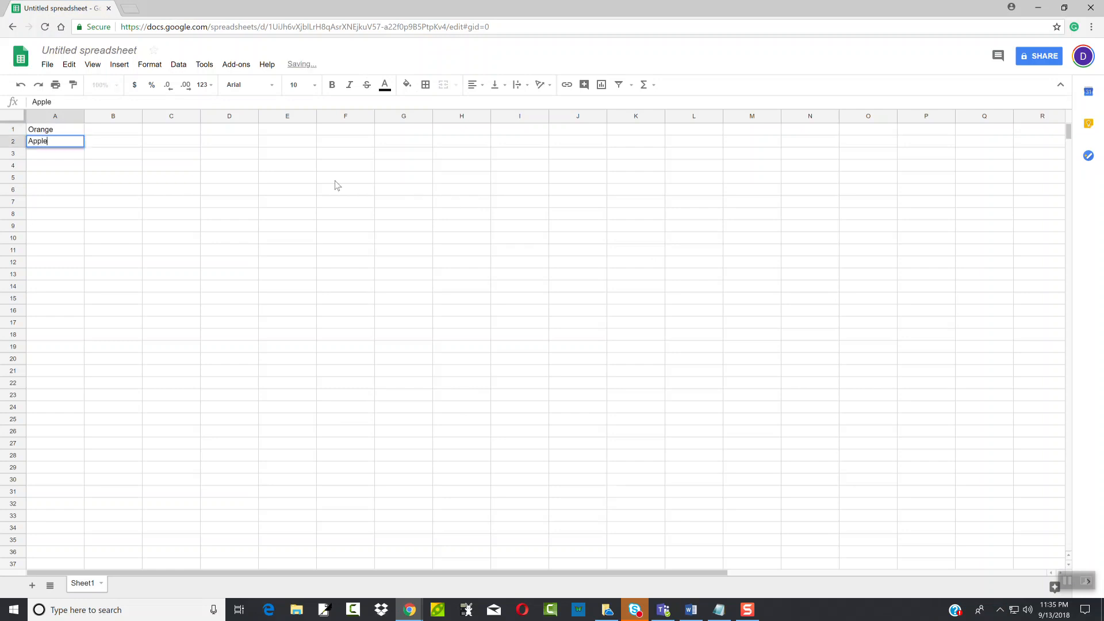
key(Return)
text(Pear)
key(Return)
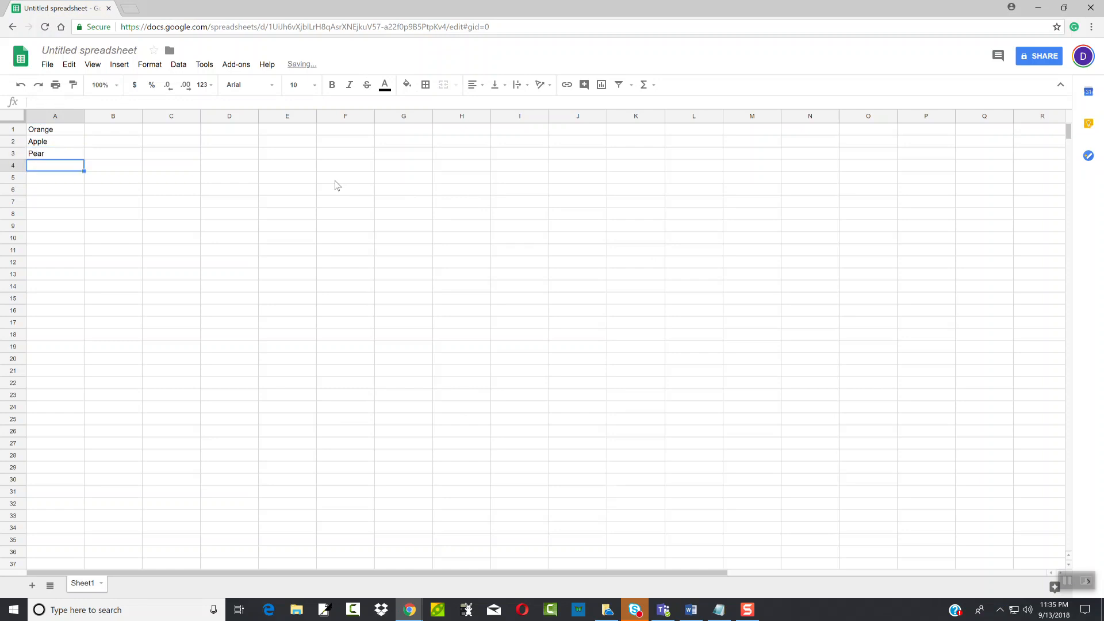
text(Bana)
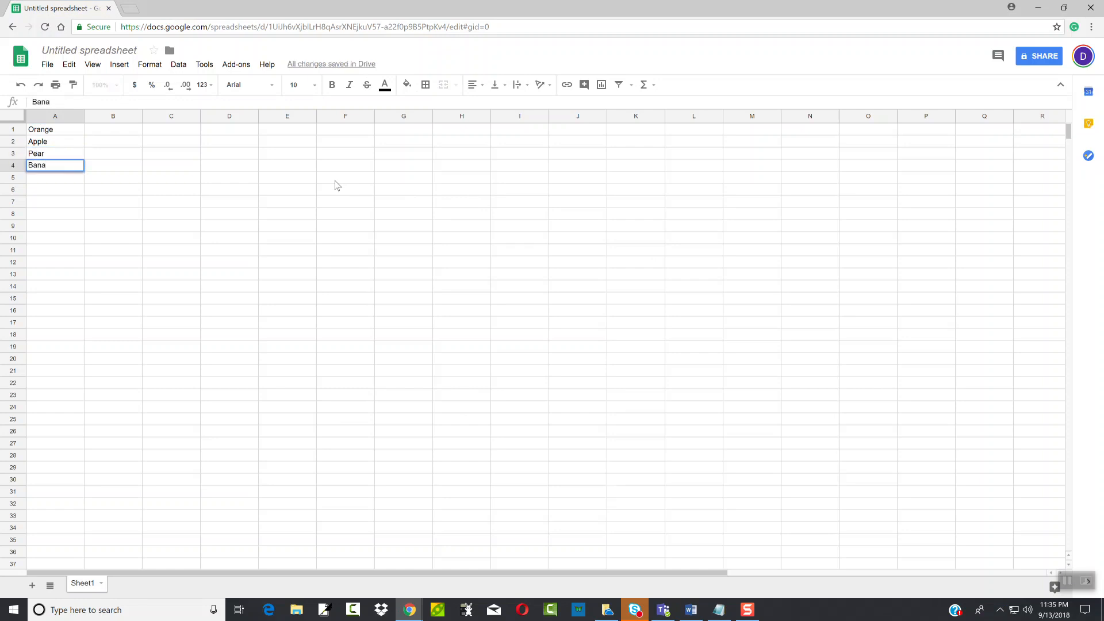
key(Up)
Enter the values 23, 15, 17 and 41 in cells B1 to B4 beside the fruit names
key(Up)
key(Up)
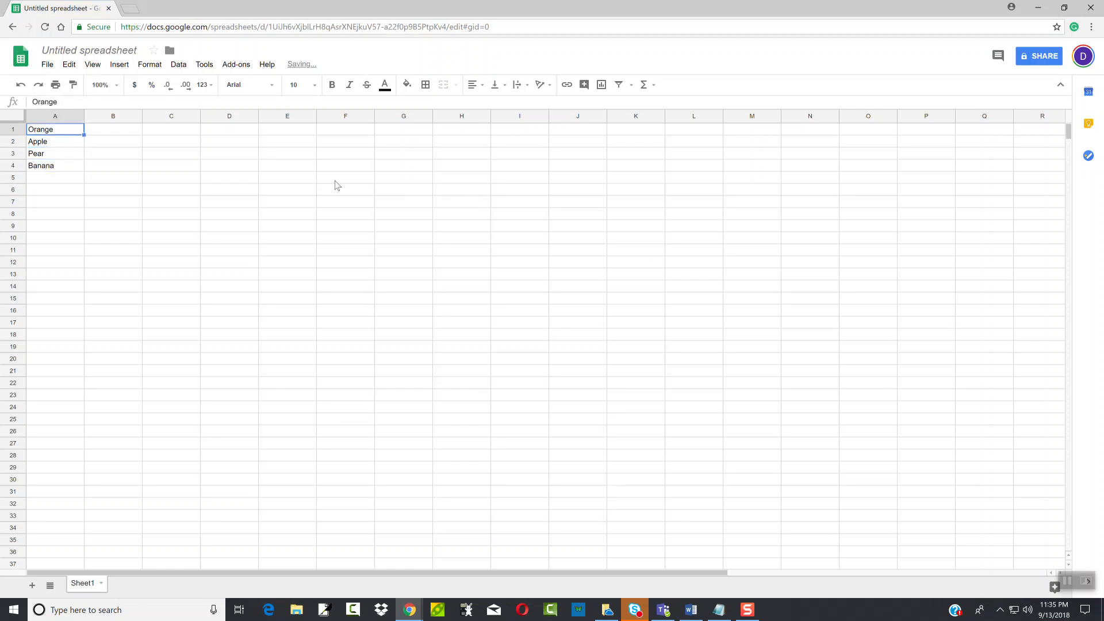
key(Right)
text(23)
key(Return)
text(15)
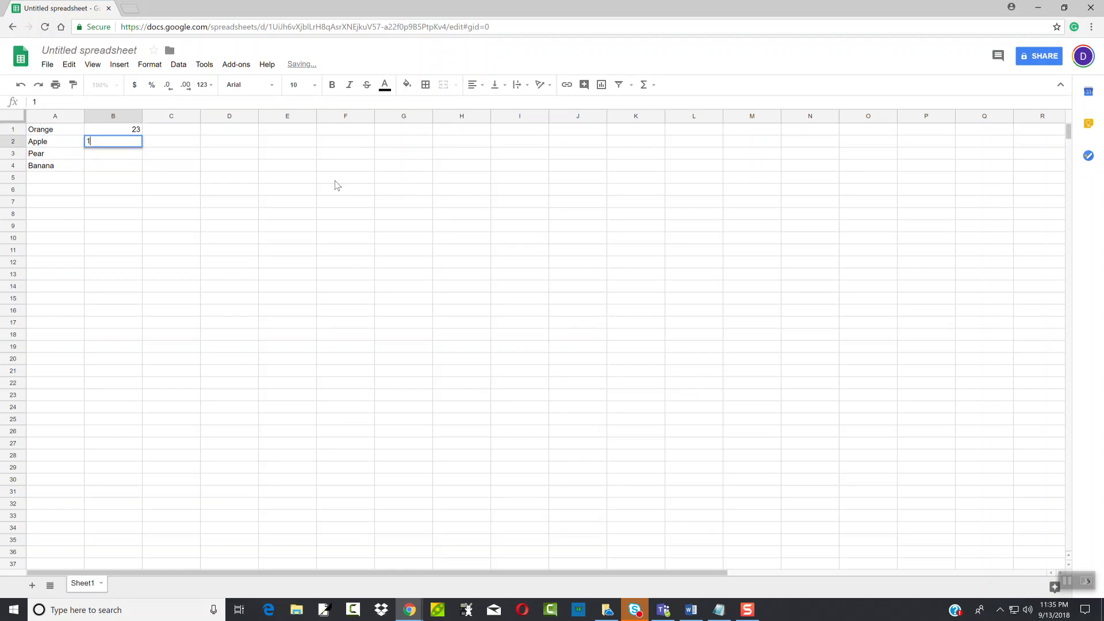
key(Return)
text(17)
key(Return)
text(41)
key(Return)
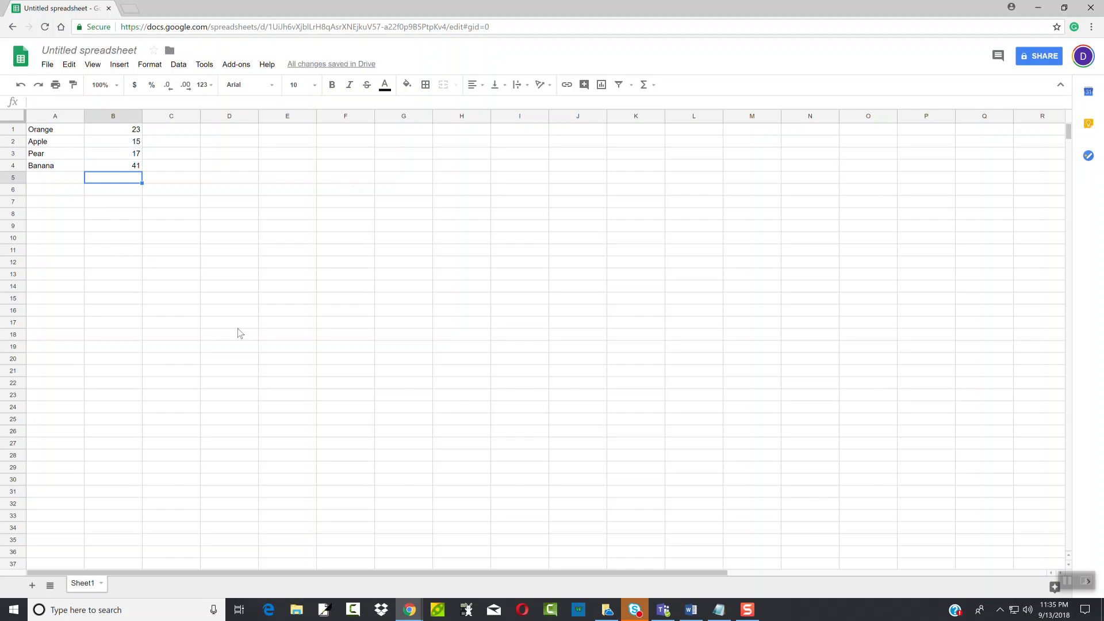
Insert a chart from the data in A1:B4 and enlarge it by extending its upper-left corner to about cell C5
click(50, 133)
drag(49, 133, 119, 168)
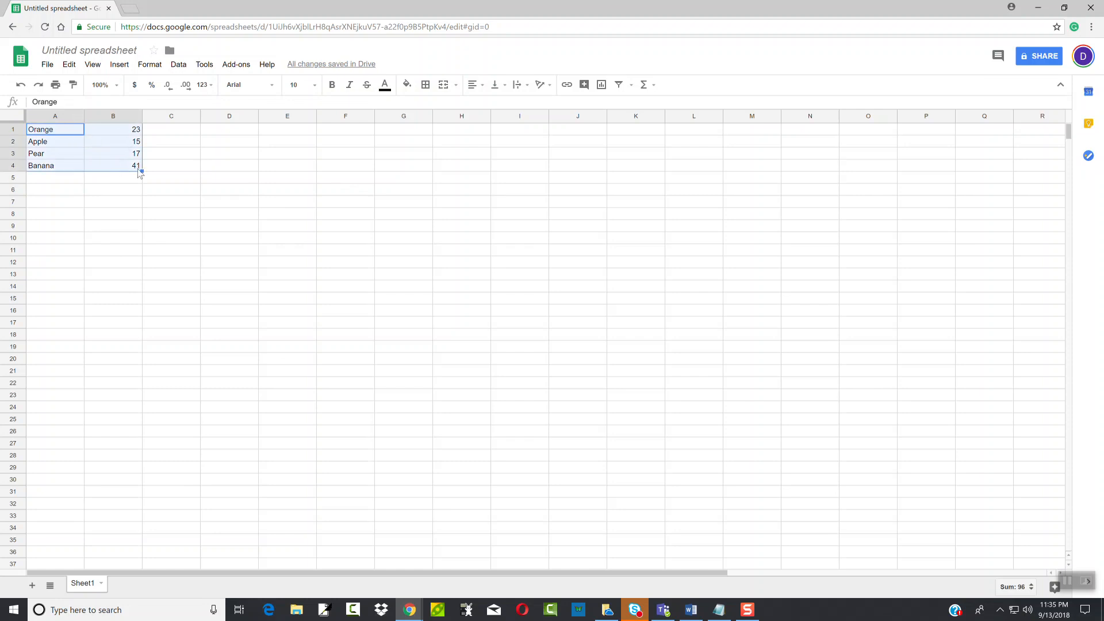
click(204, 65)
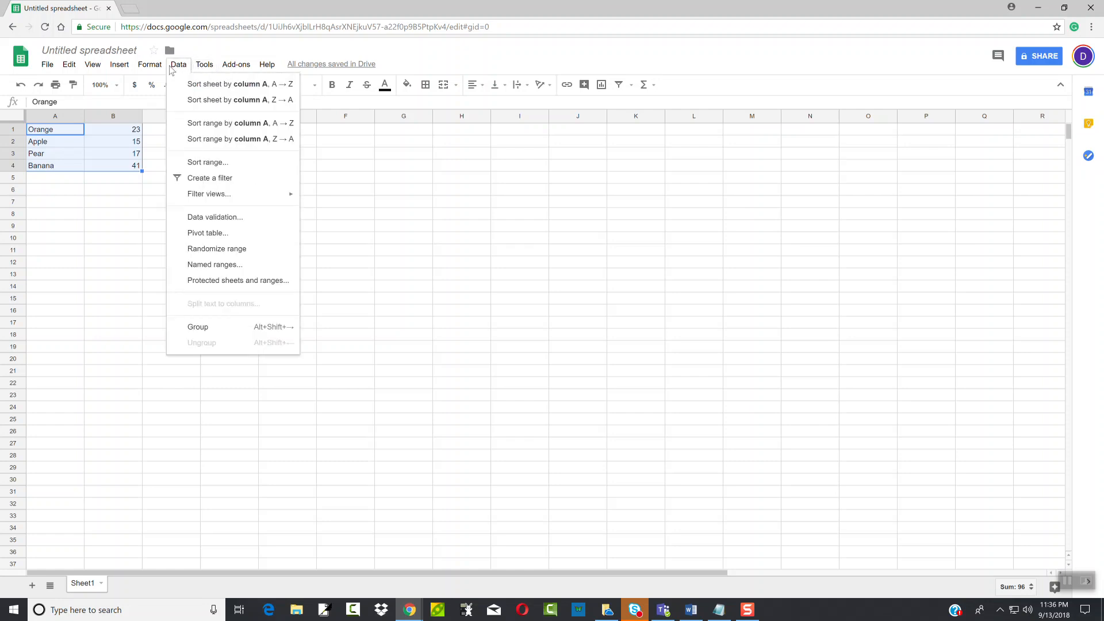
mouse_move(123, 68)
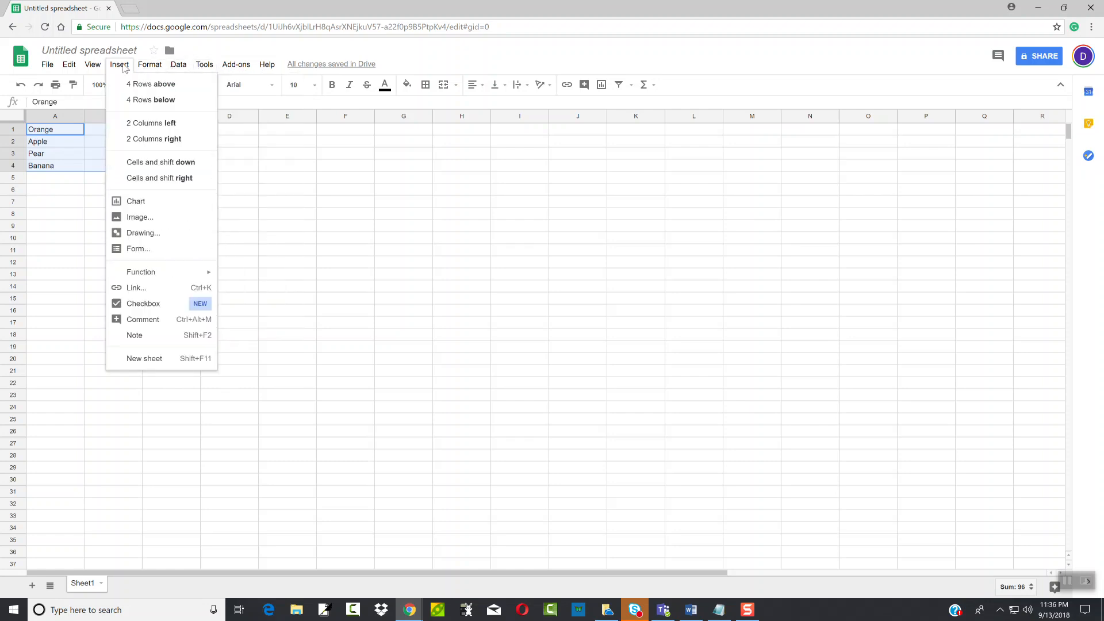
click(139, 202)
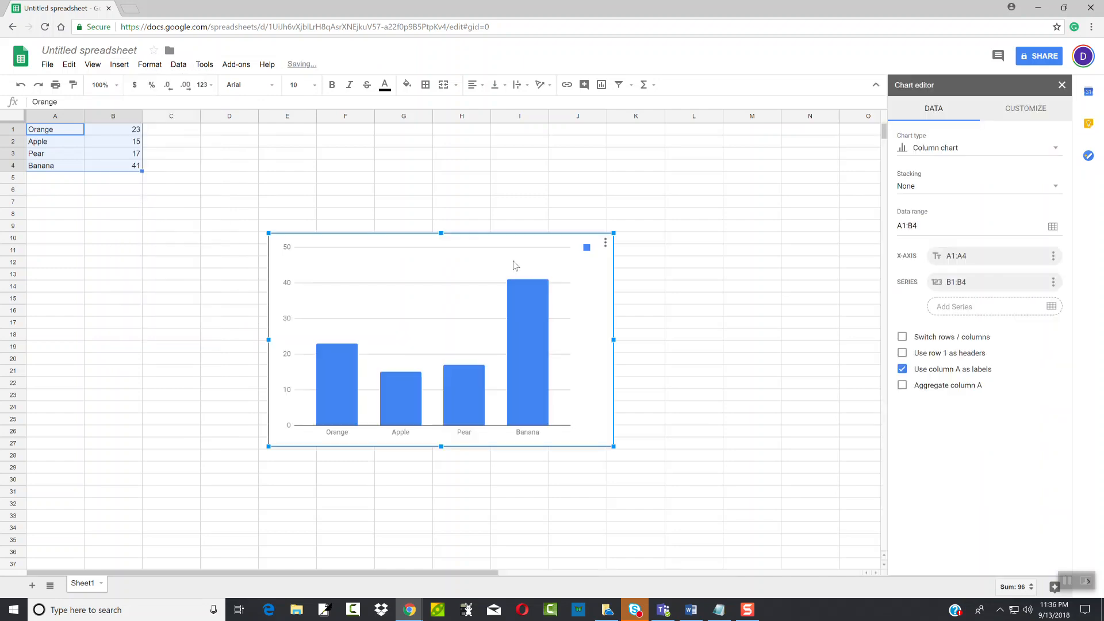
drag(271, 230, 173, 174)
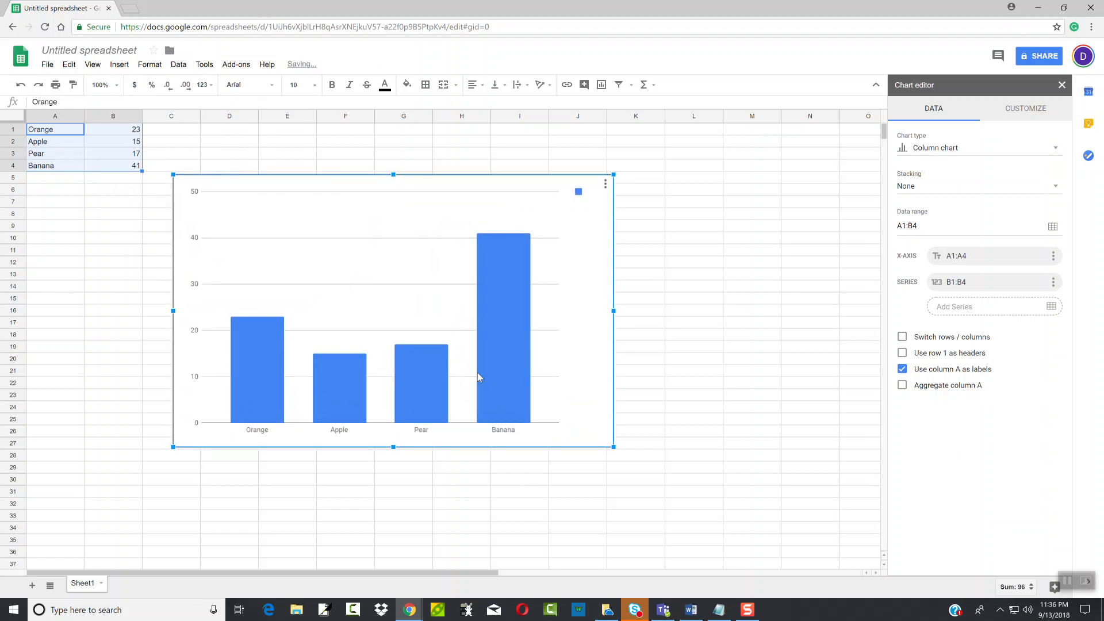
mouse_move(496, 372)
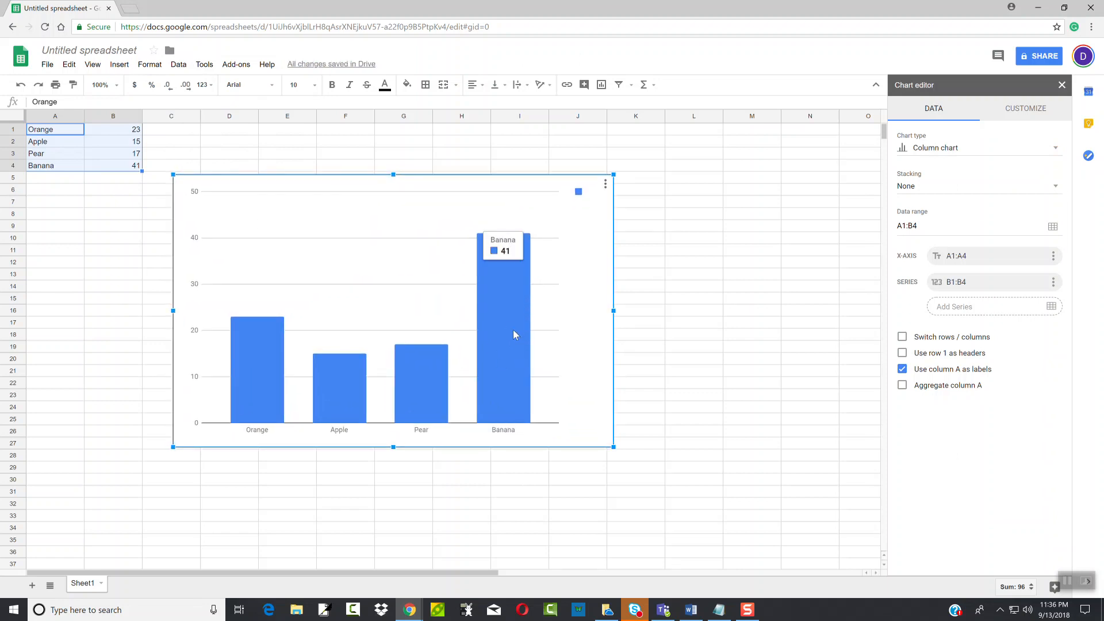
Switch to the Word directions to examine the example bar chart's title and axis labels, and return to the spreadsheet
key(alt+Tab)
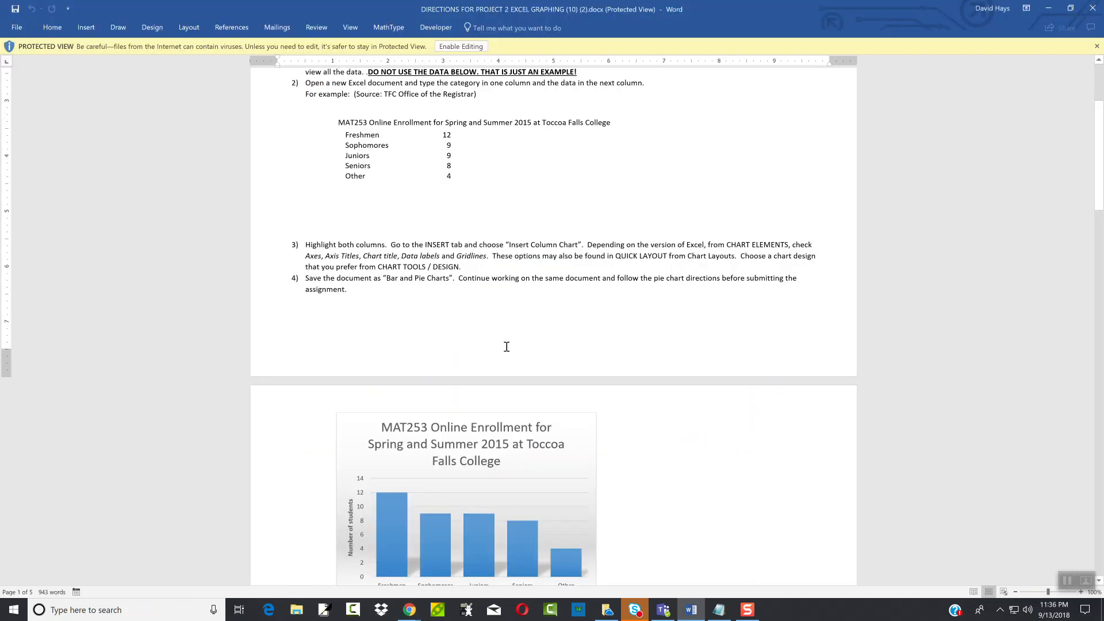
scroll(505, 345, down, 2)
scroll(506, 346, down, 2)
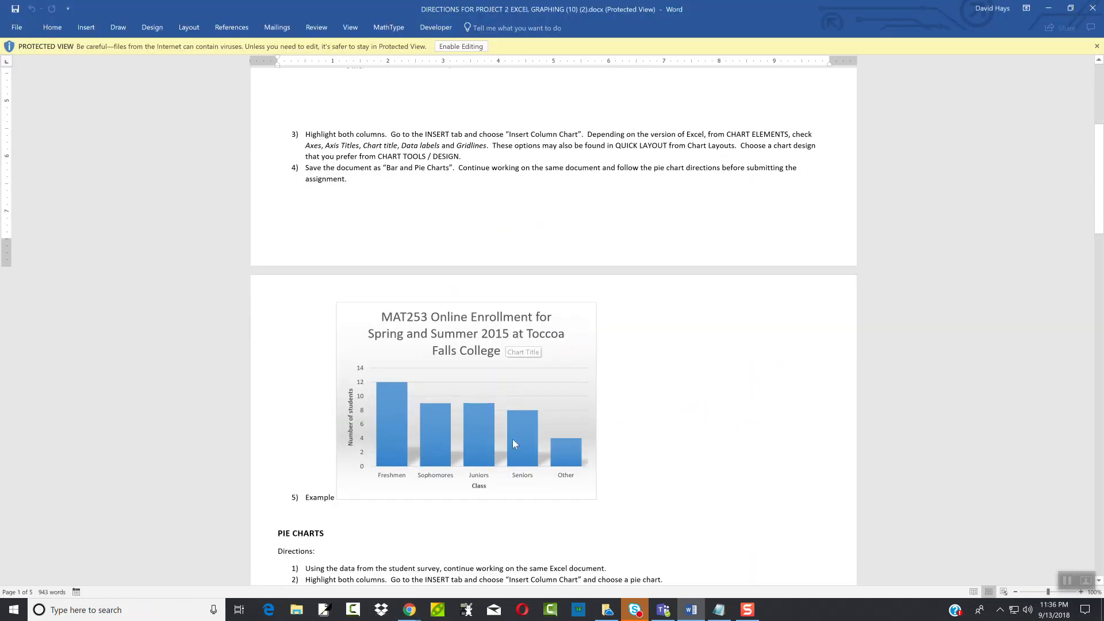
mouse_move(437, 445)
key(alt+Tab)
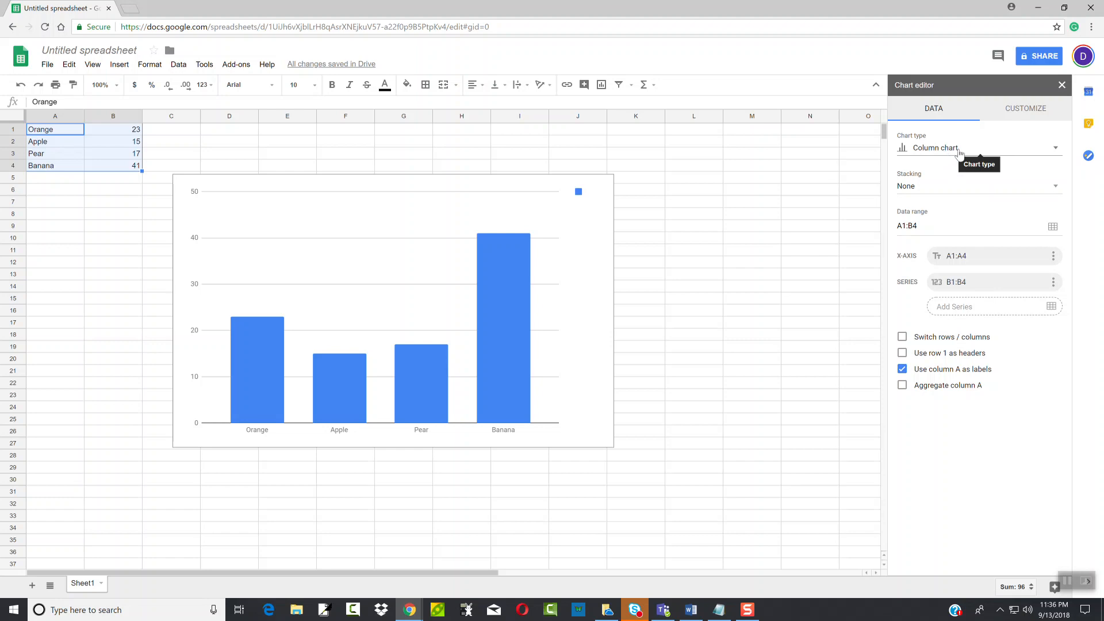
click(1055, 149)
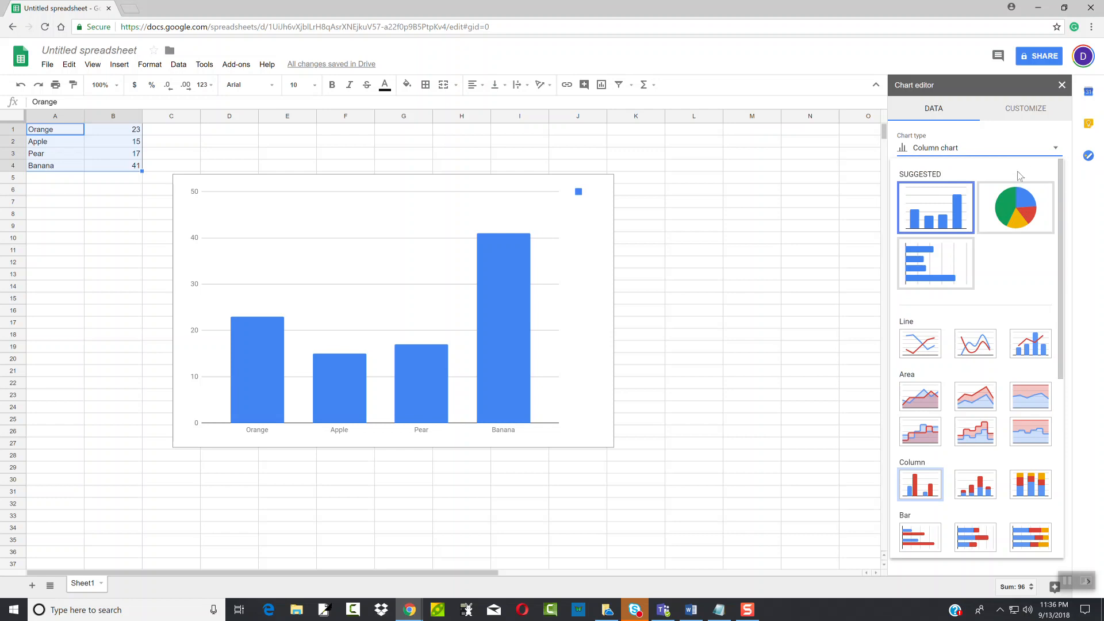
click(1055, 148)
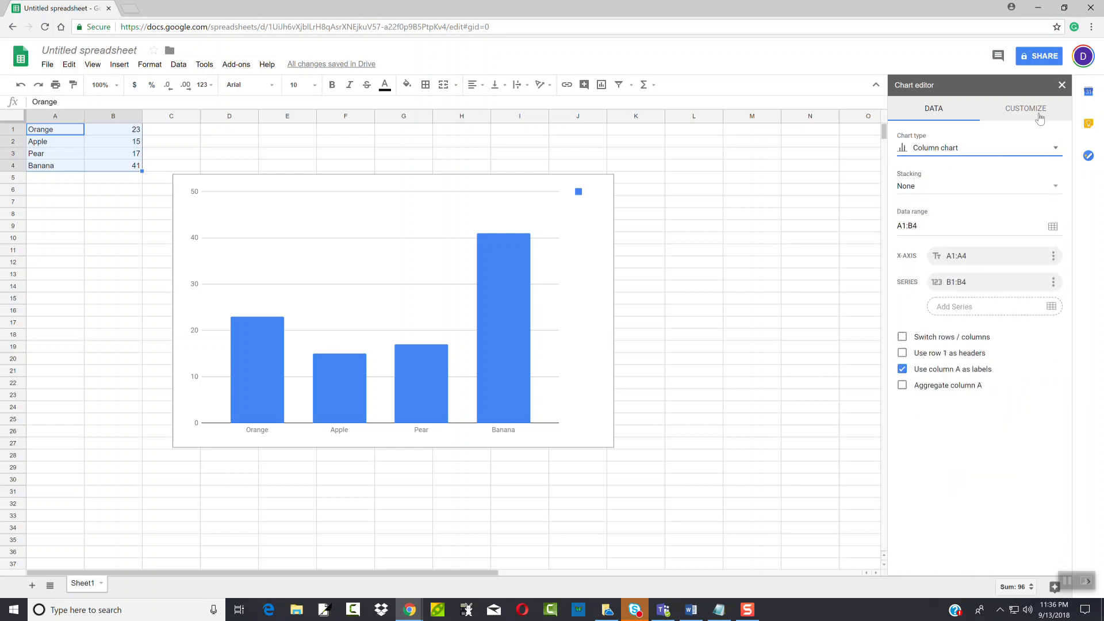
Add the chart title "Favorite Fruit" and center it above the columns
click(1039, 112)
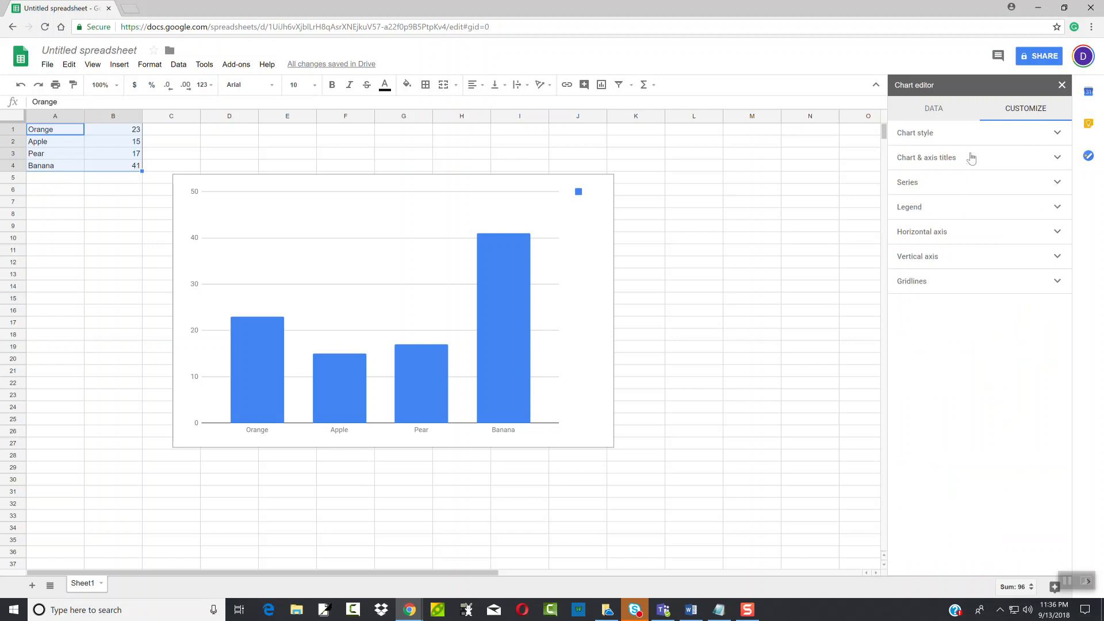
click(1057, 159)
click(929, 212)
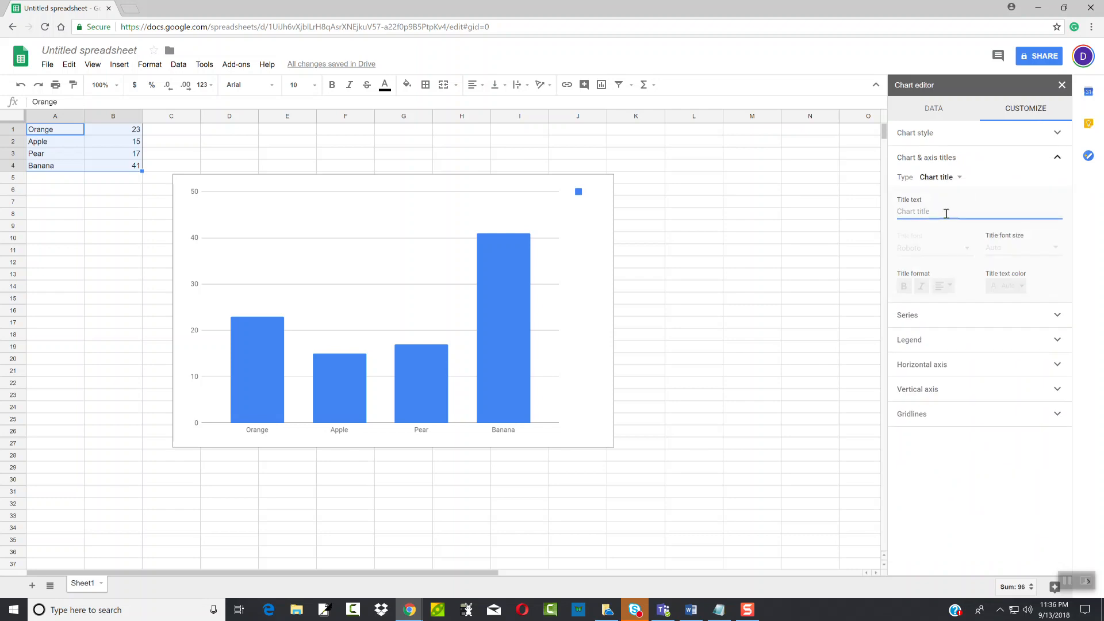
text(Favorite Fruit)
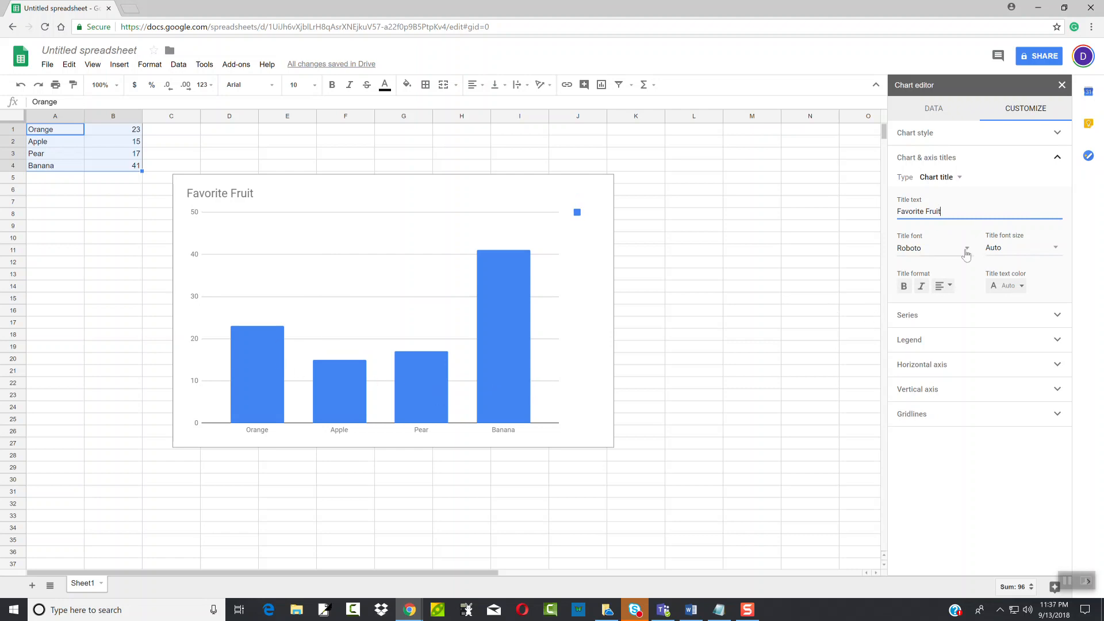
click(951, 288)
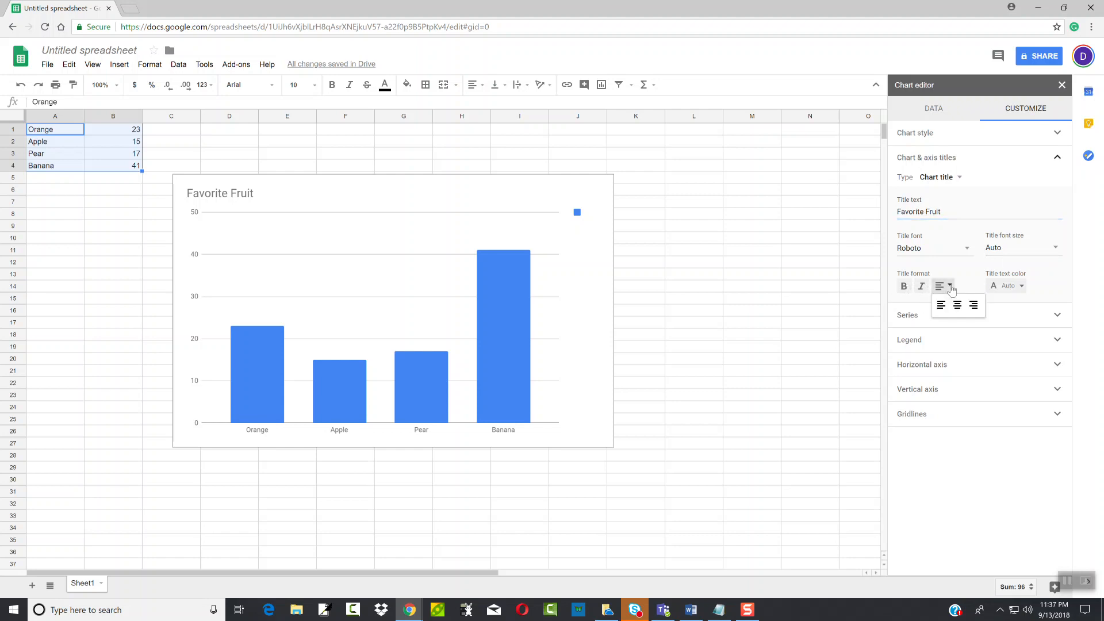
click(959, 309)
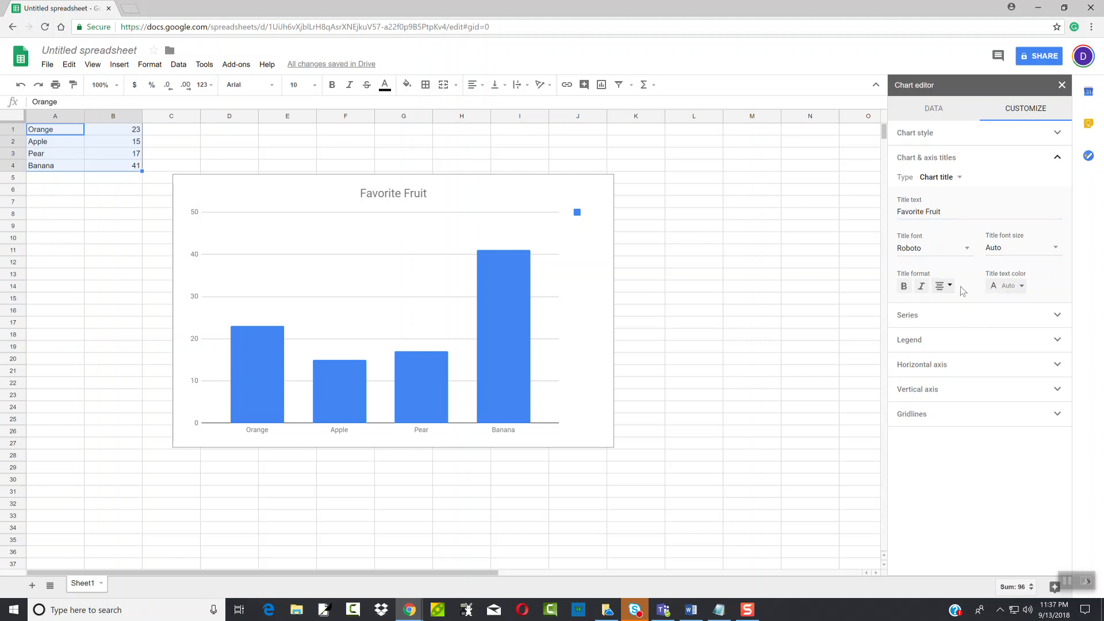
Switch to Word to check the example chart's axis title, and return to the spreadsheet
key(alt+Tab)
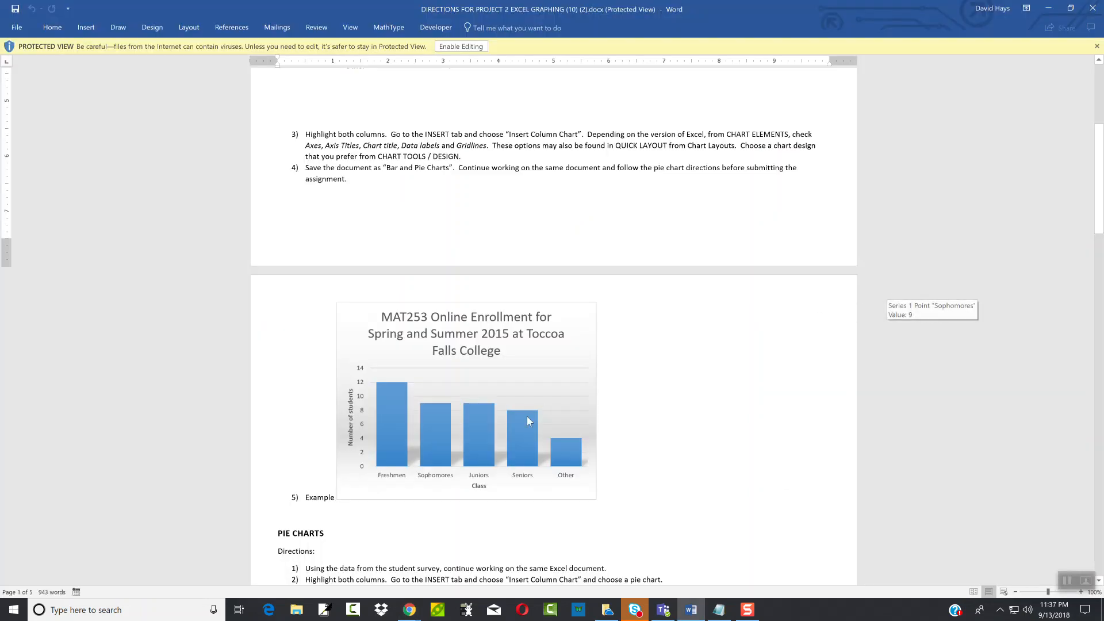
key(alt+Tab)
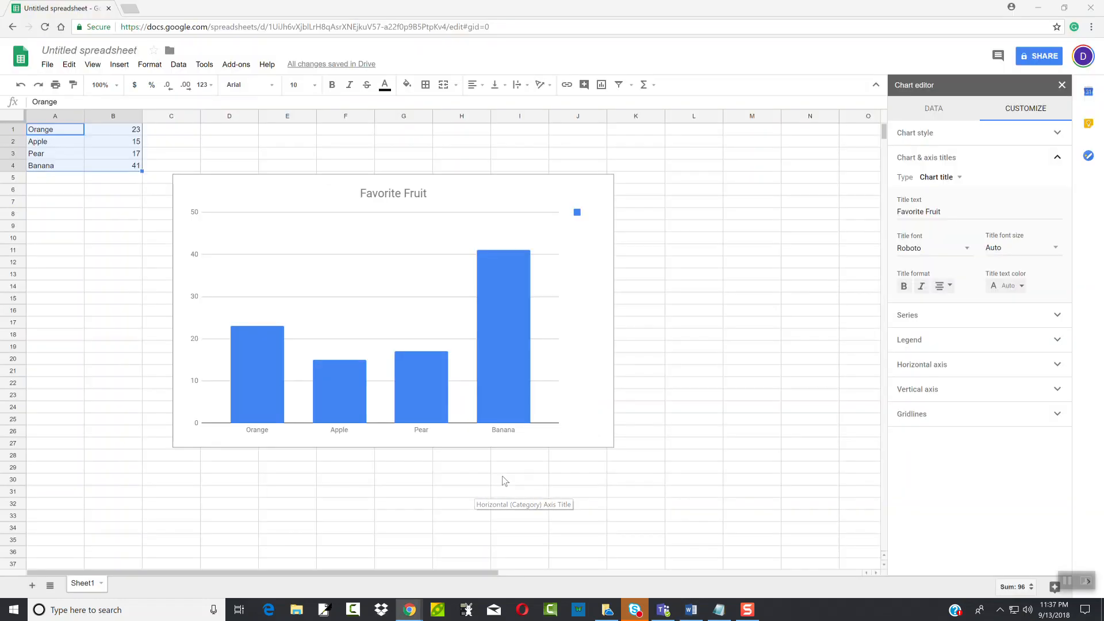
Try data labels on the chart's column series, and set their type to None to remove them
click(1057, 317)
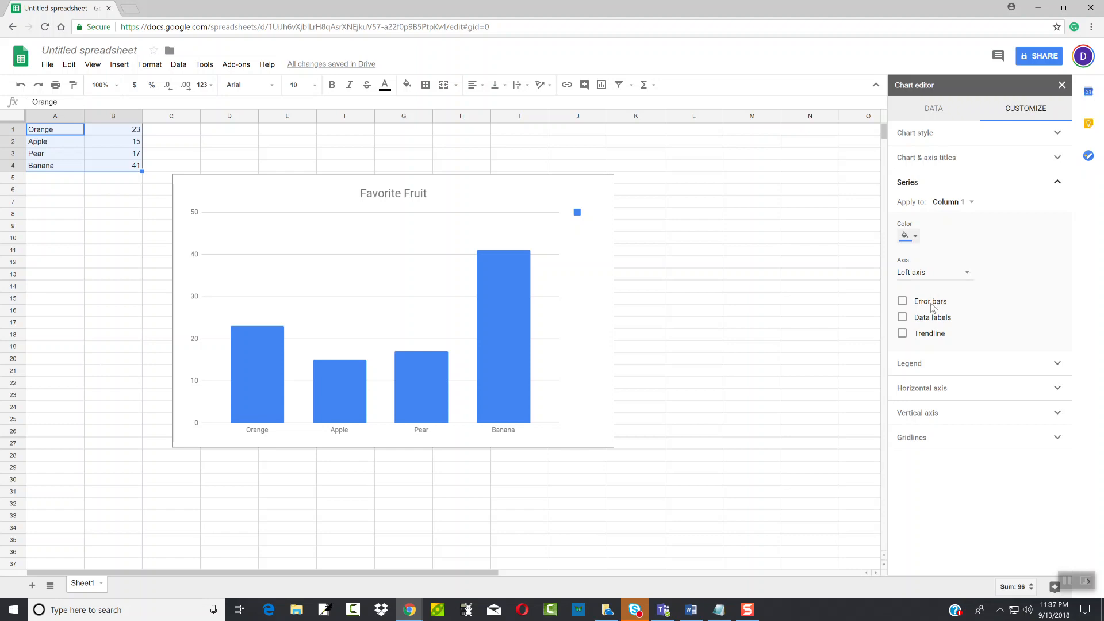
click(929, 320)
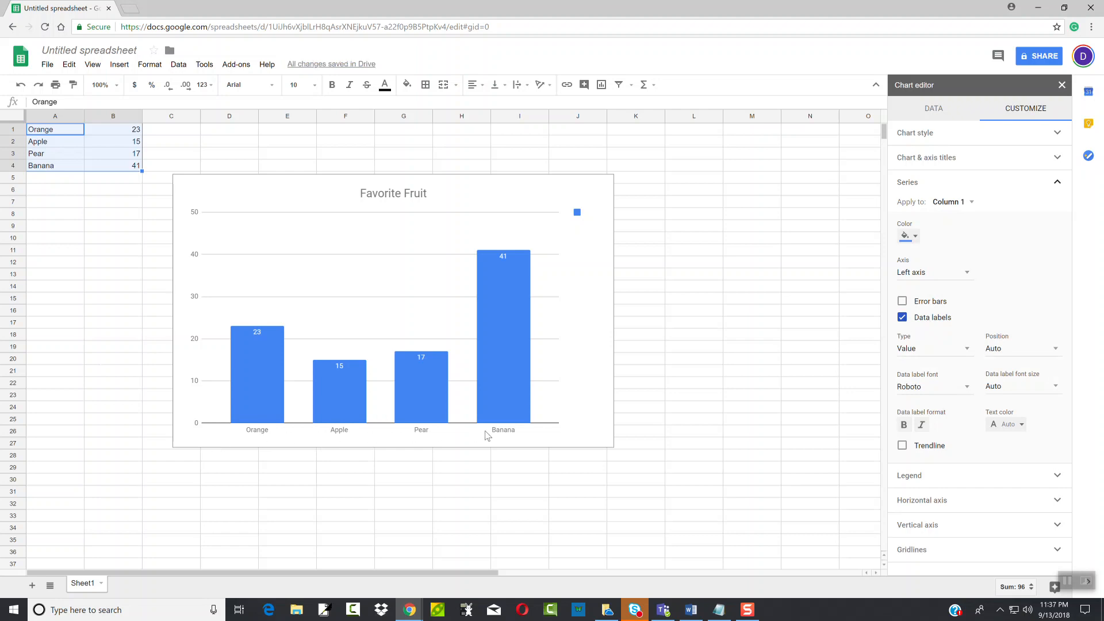
click(966, 351)
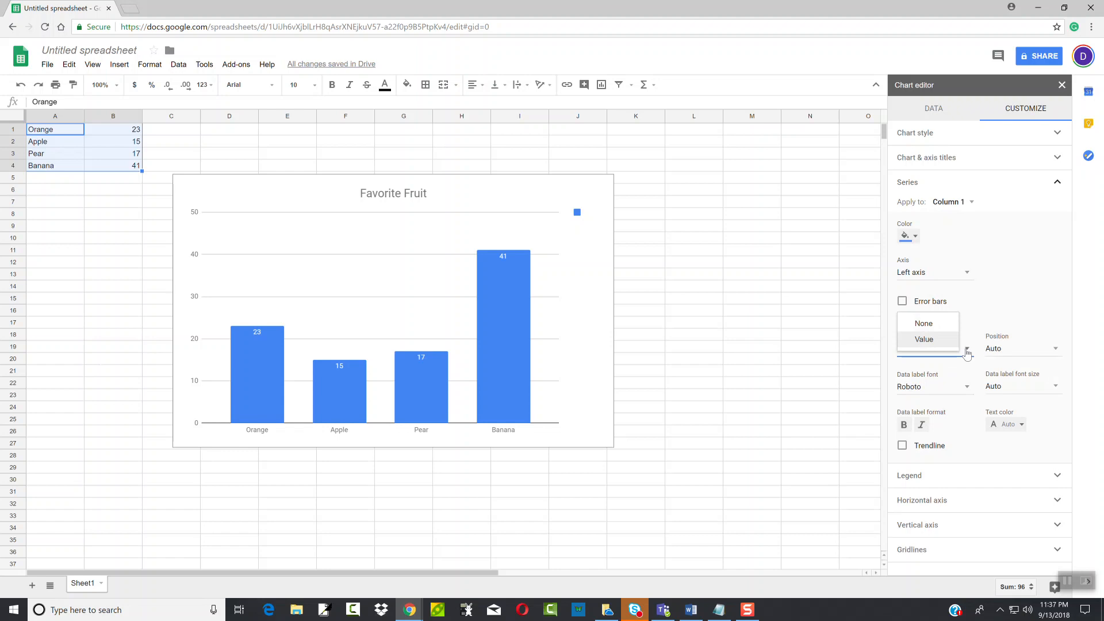
click(936, 324)
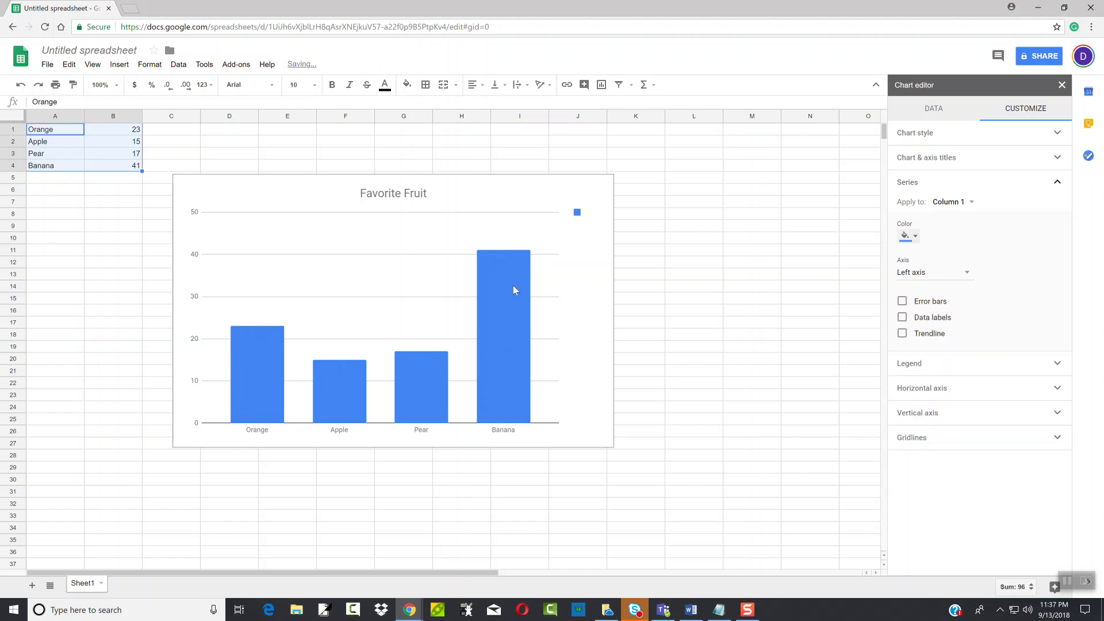
Compare the chart's horizontal axis settings with the axis titles of the example chart in the Word directions, and return to the spreadsheet
key(alt+Tab)
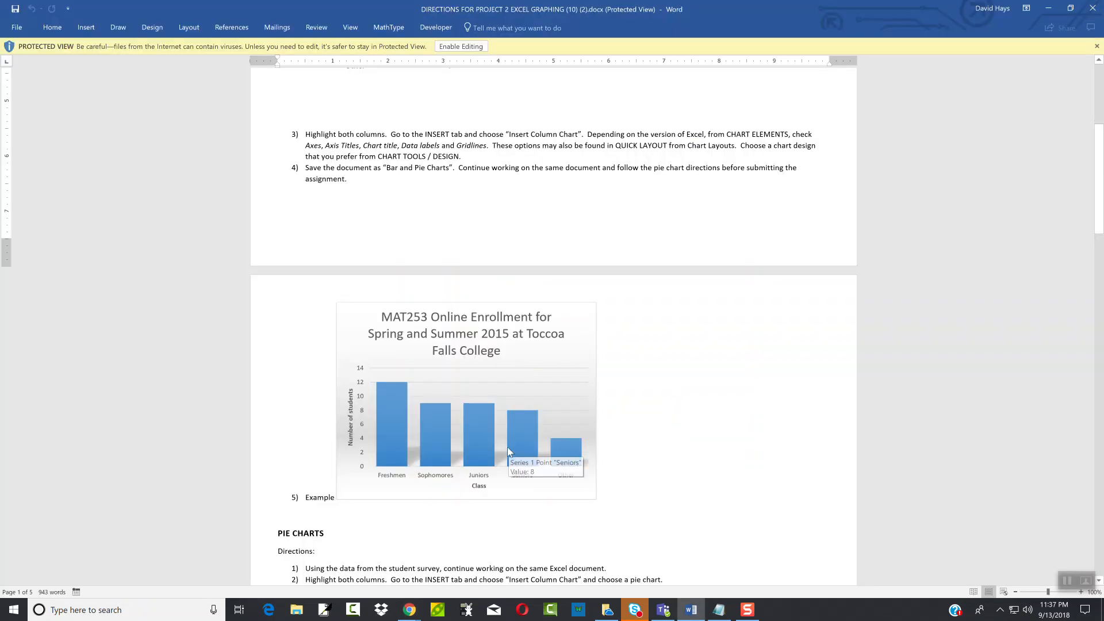
key(alt+Tab)
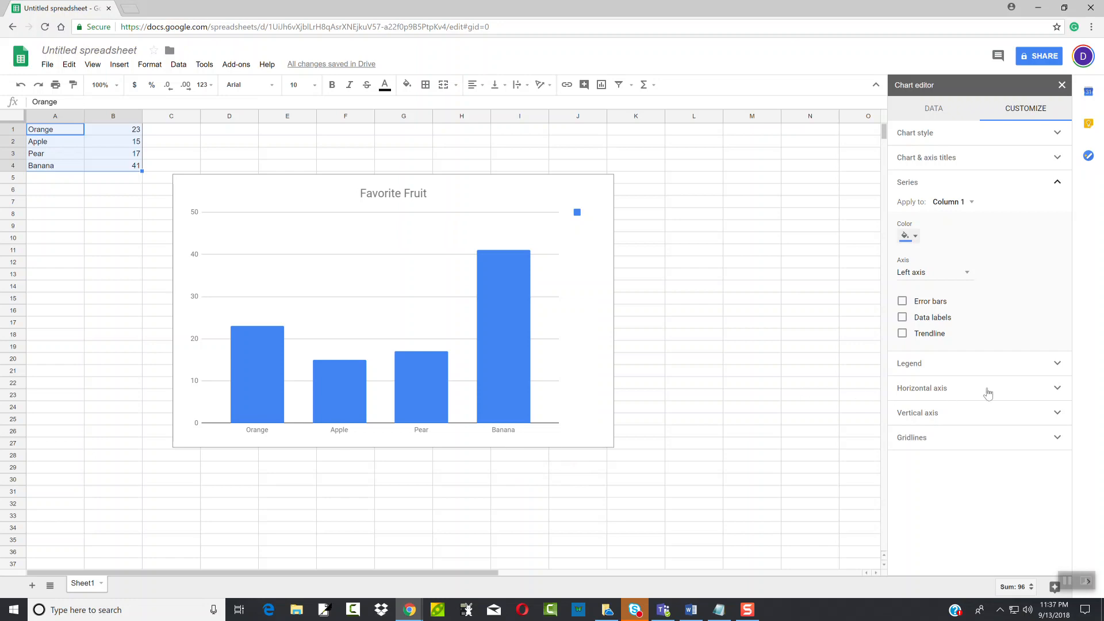
click(1059, 391)
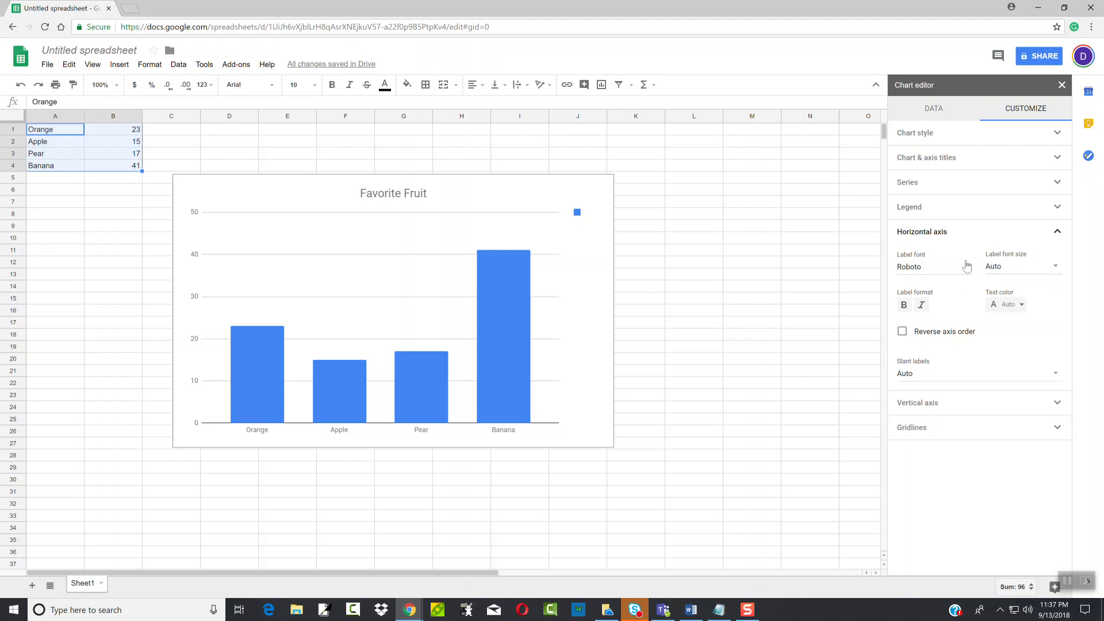
key(alt+Tab)
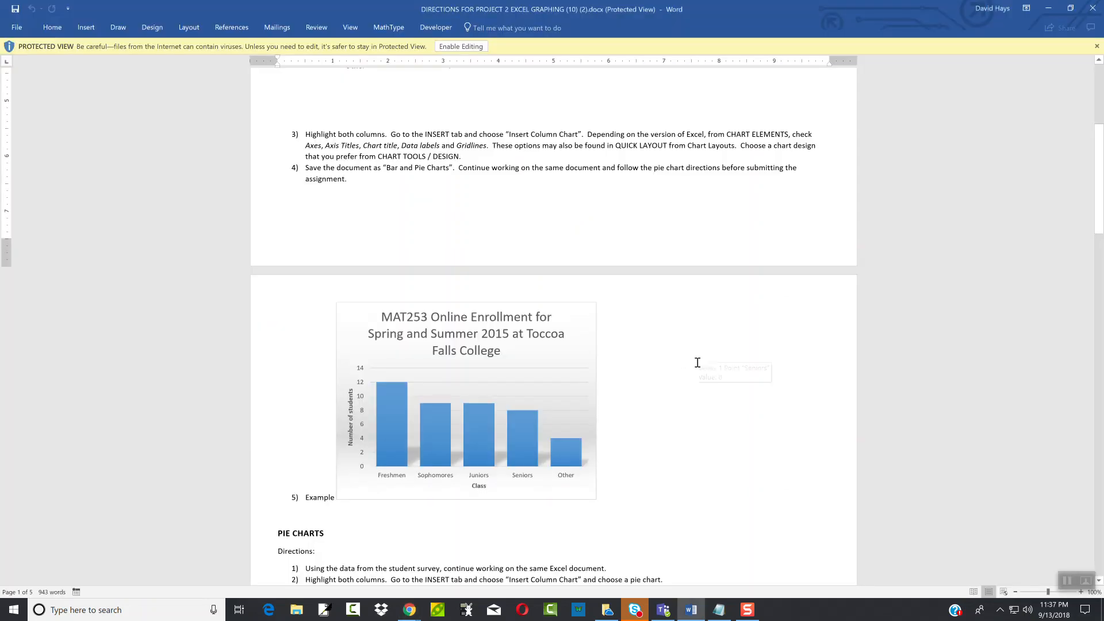
key(alt+Tab)
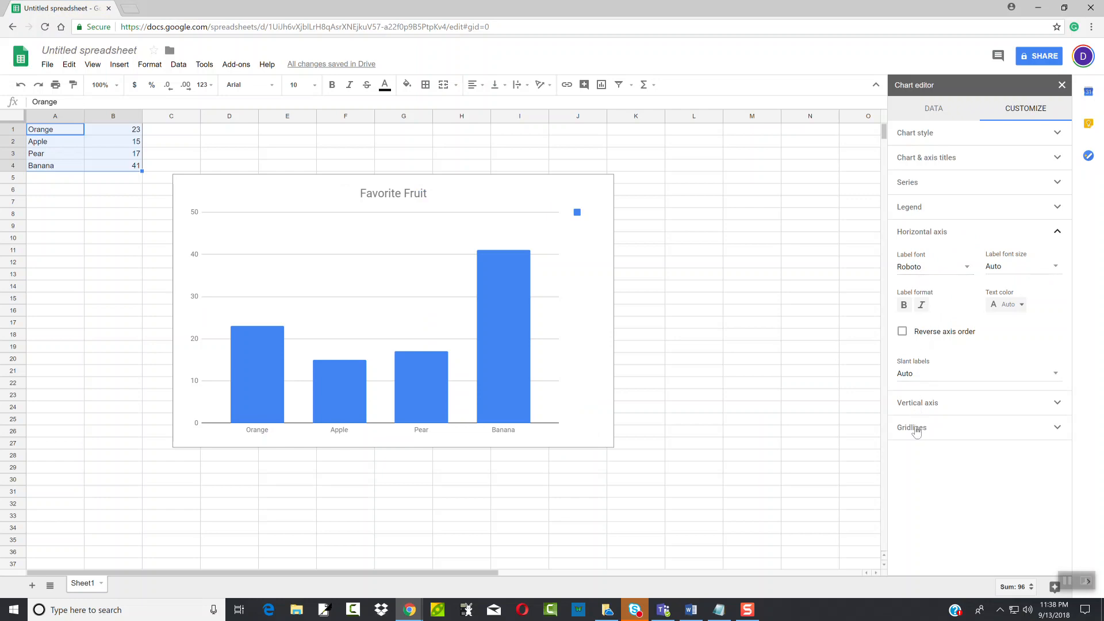
Try data labels on the column series and turn them off again
click(1057, 182)
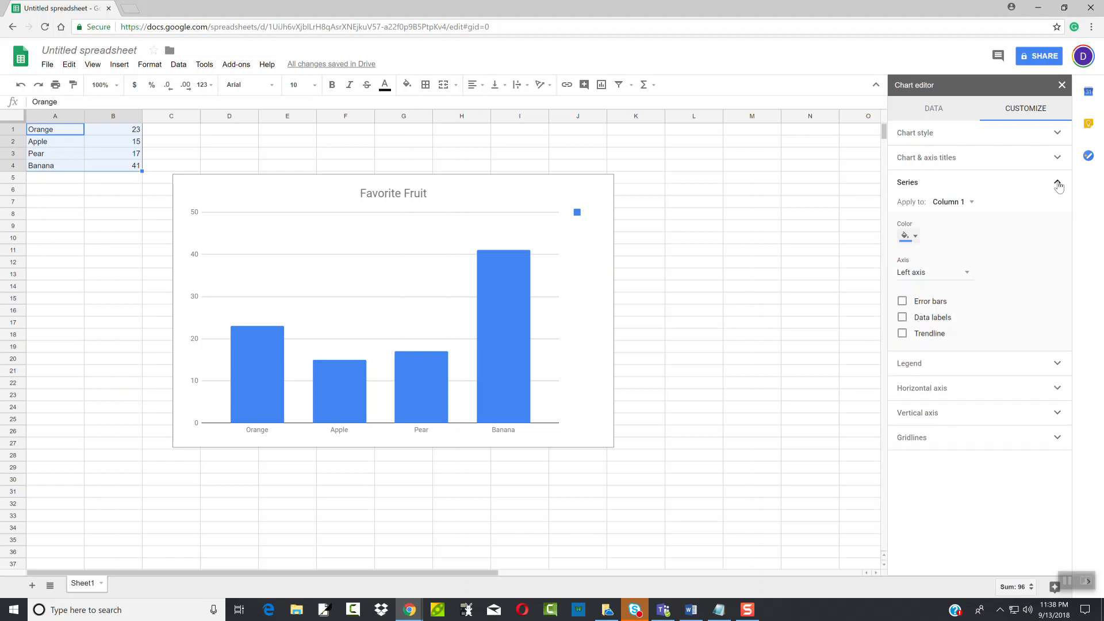
click(901, 318)
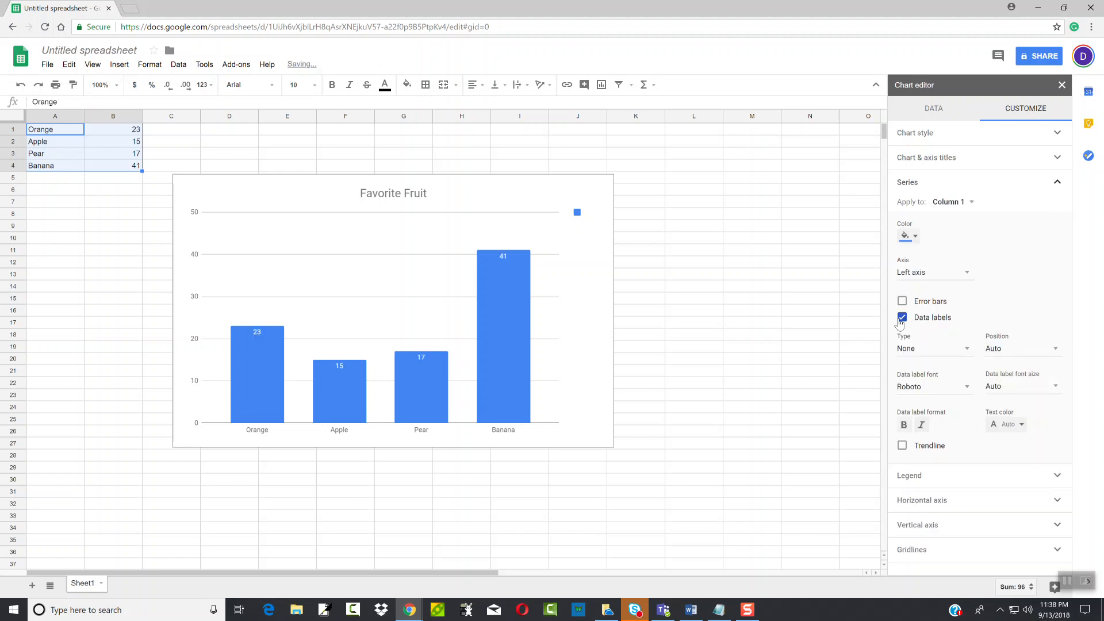
click(901, 320)
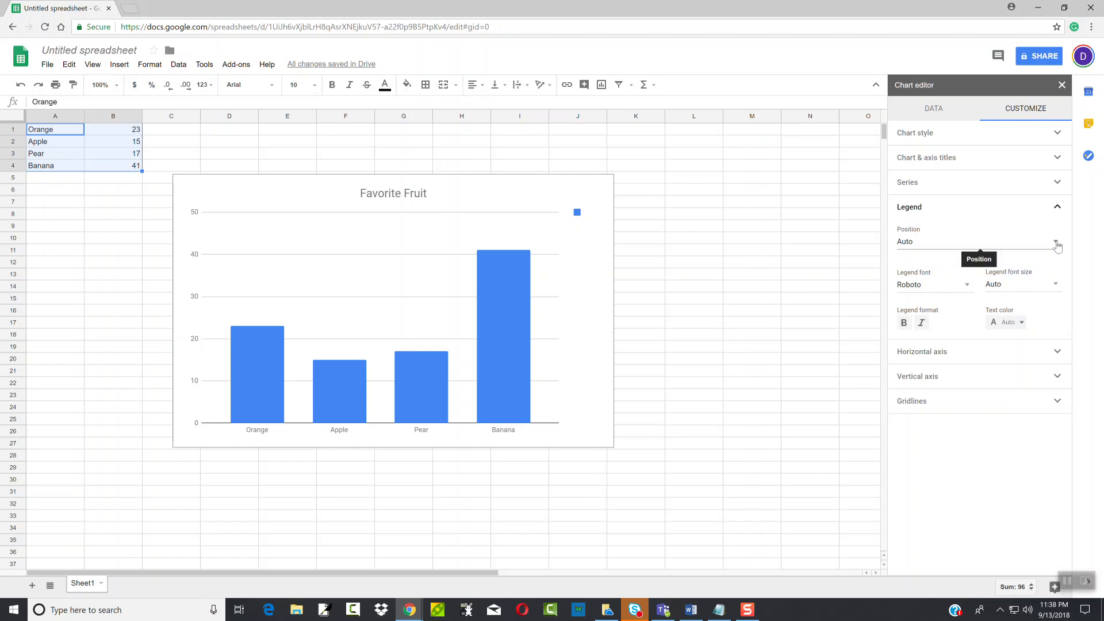
Set the chart legend's position to Right
click(1055, 242)
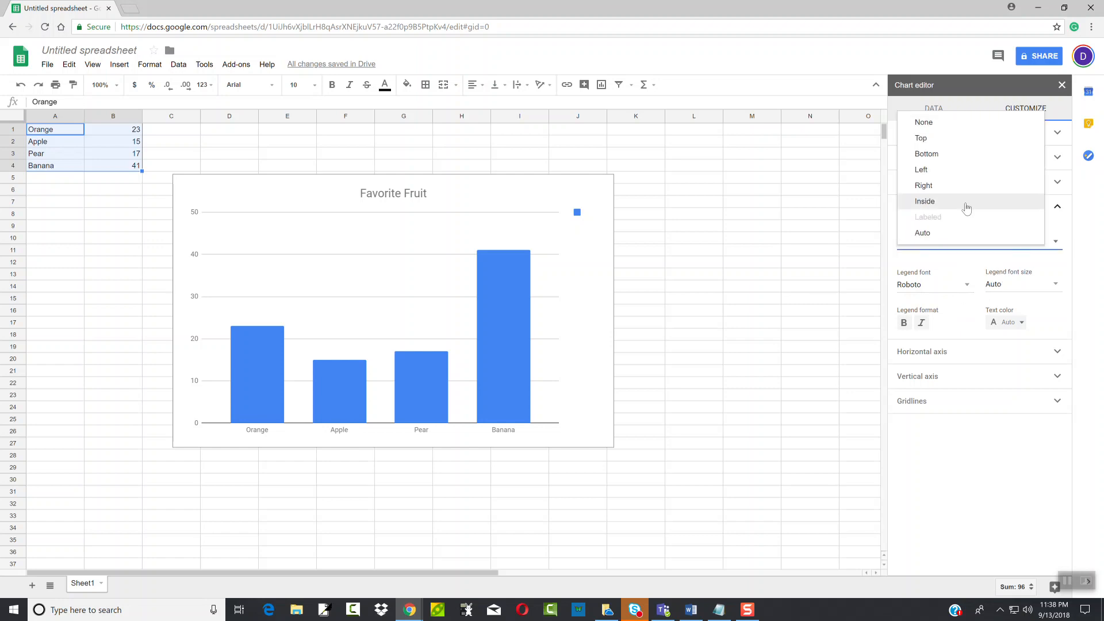
click(953, 185)
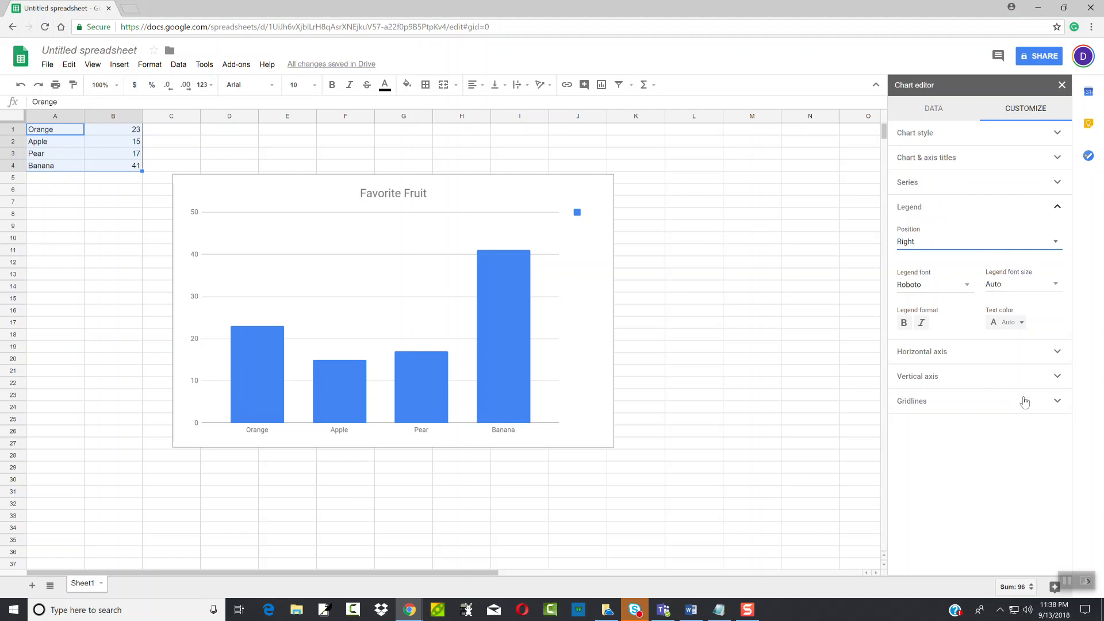
Examine the chart's gridline settings and its chart and axis title settings for a way to label the axes
click(1055, 402)
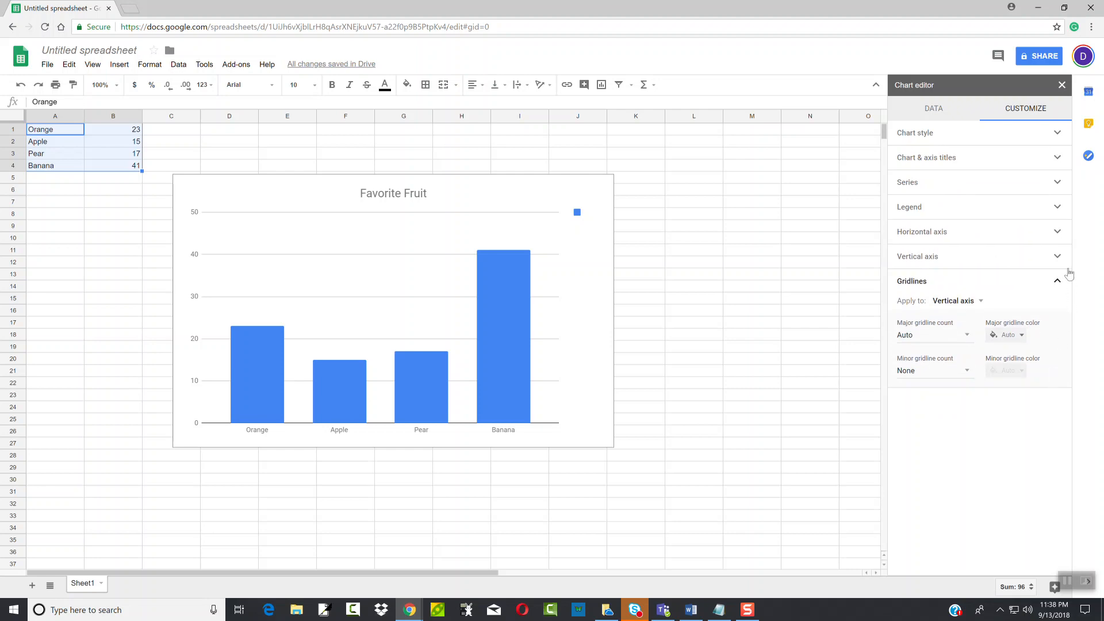
click(603, 307)
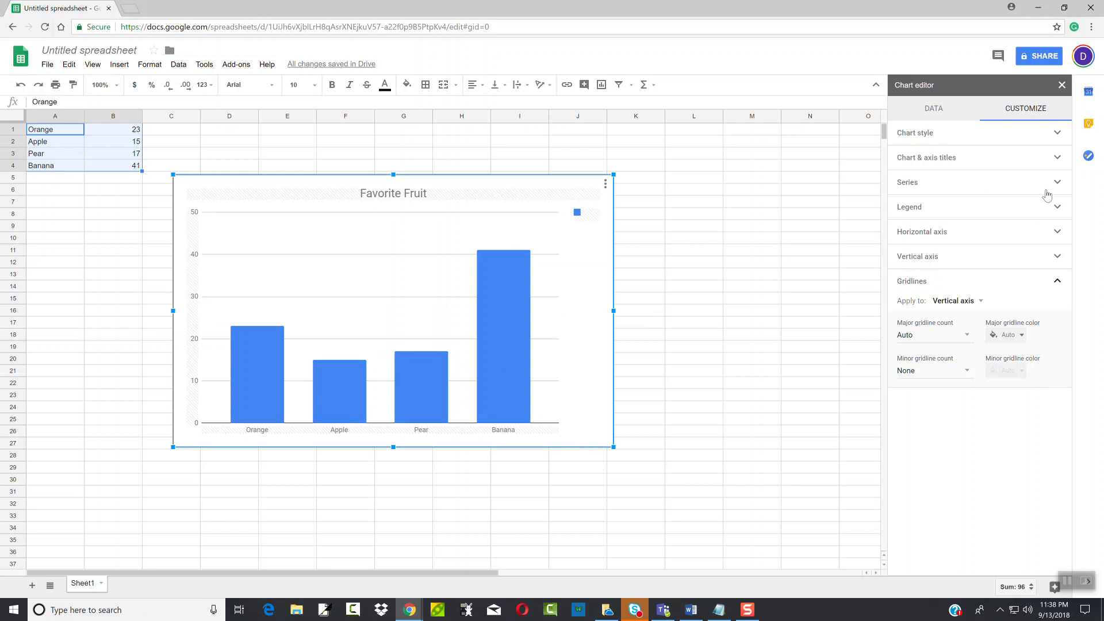
click(1056, 134)
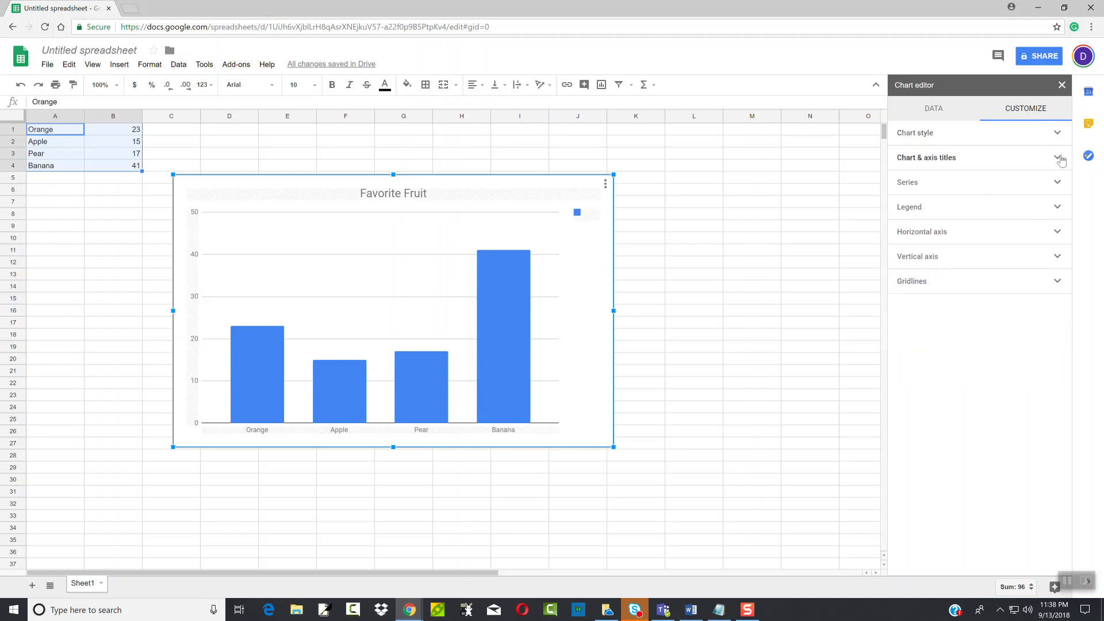
click(1058, 158)
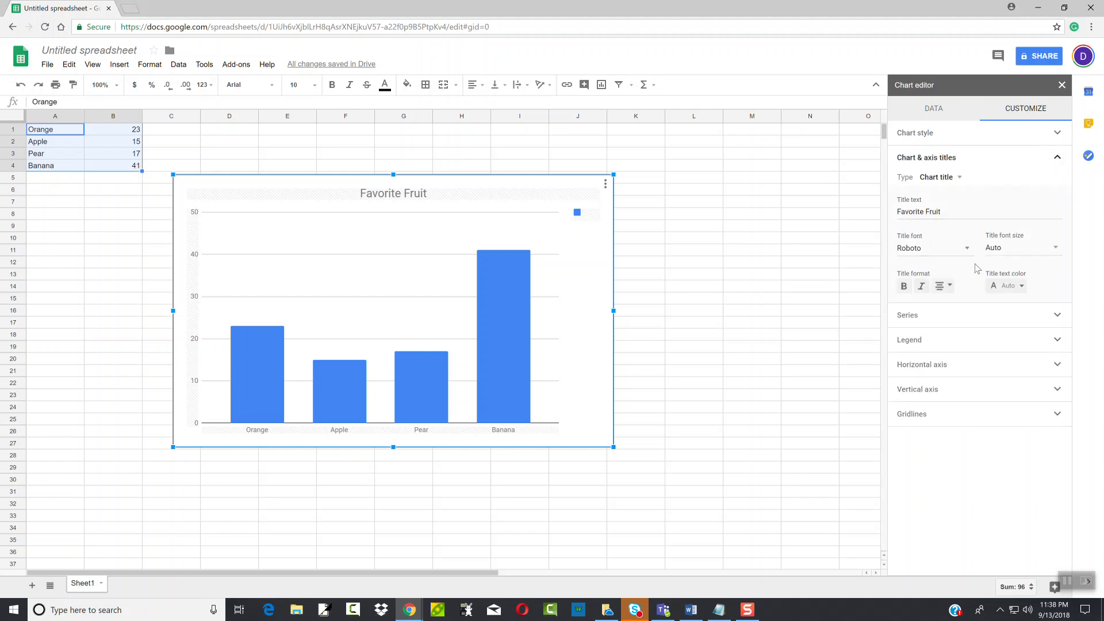
Try data labels on Column 1 once more, and remove them by setting their type to None
click(1058, 315)
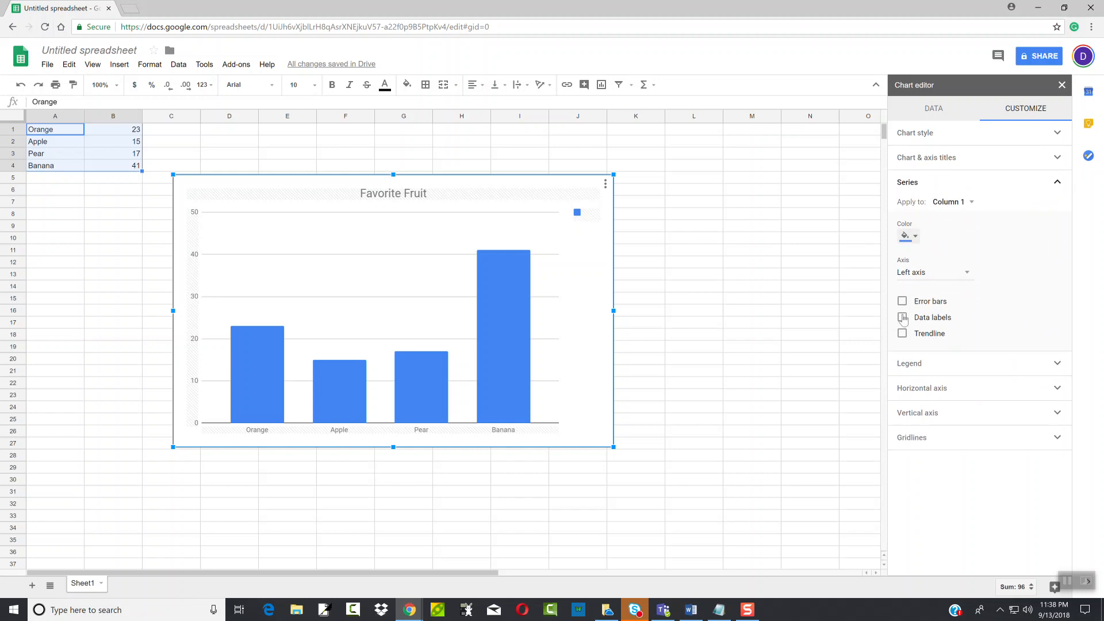
click(901, 317)
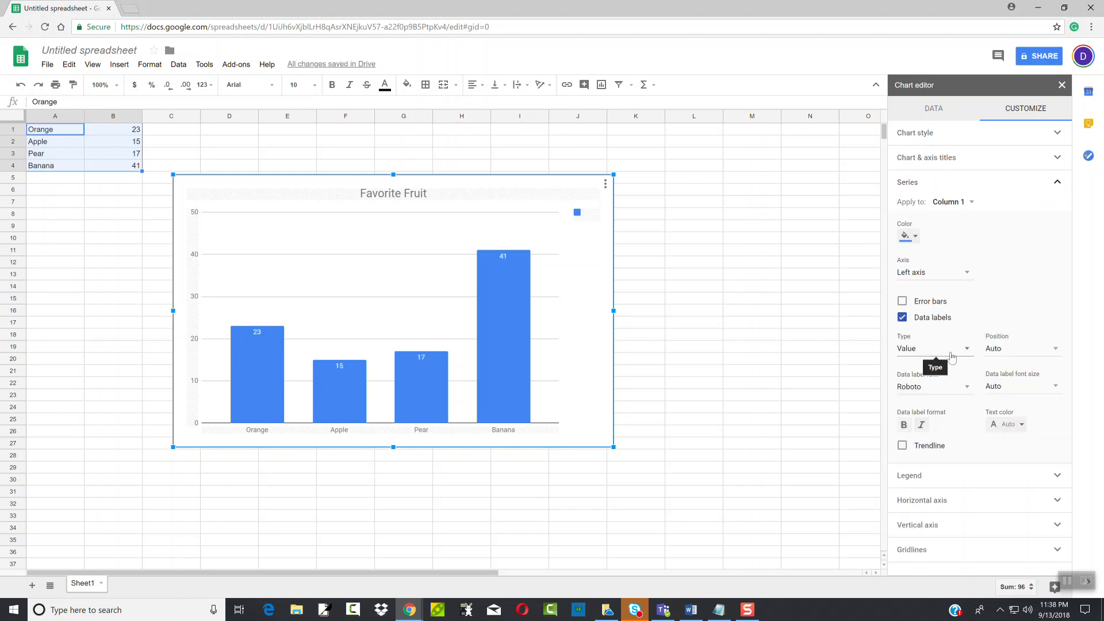
click(968, 352)
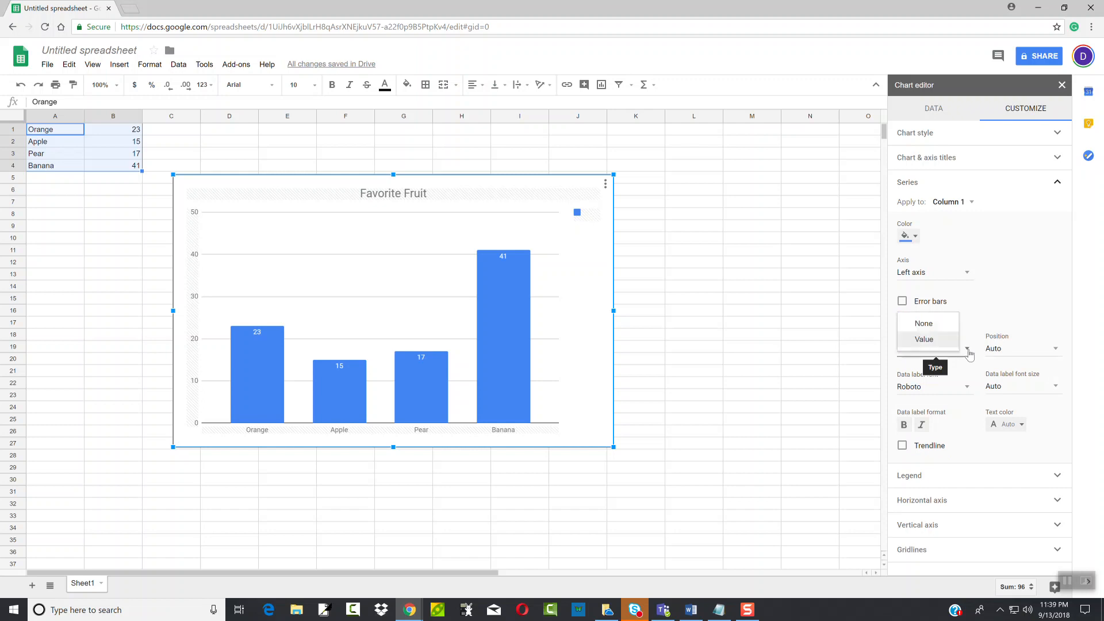
click(924, 324)
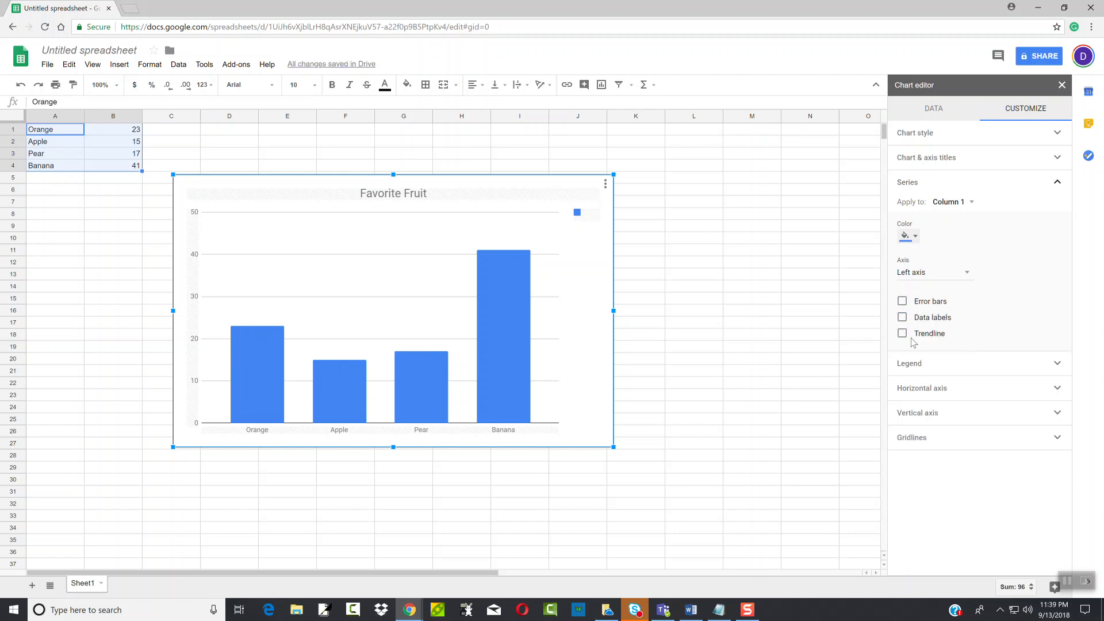
Examine the legend, horizontal axis, vertical axis and gridline settings for axis title options
click(1056, 364)
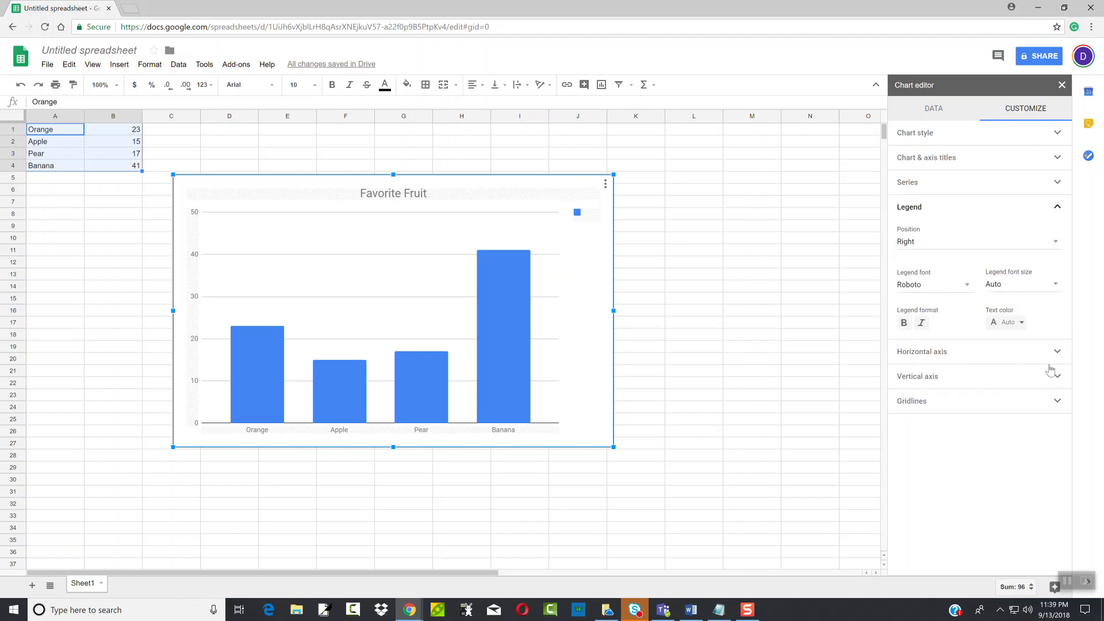
click(1056, 360)
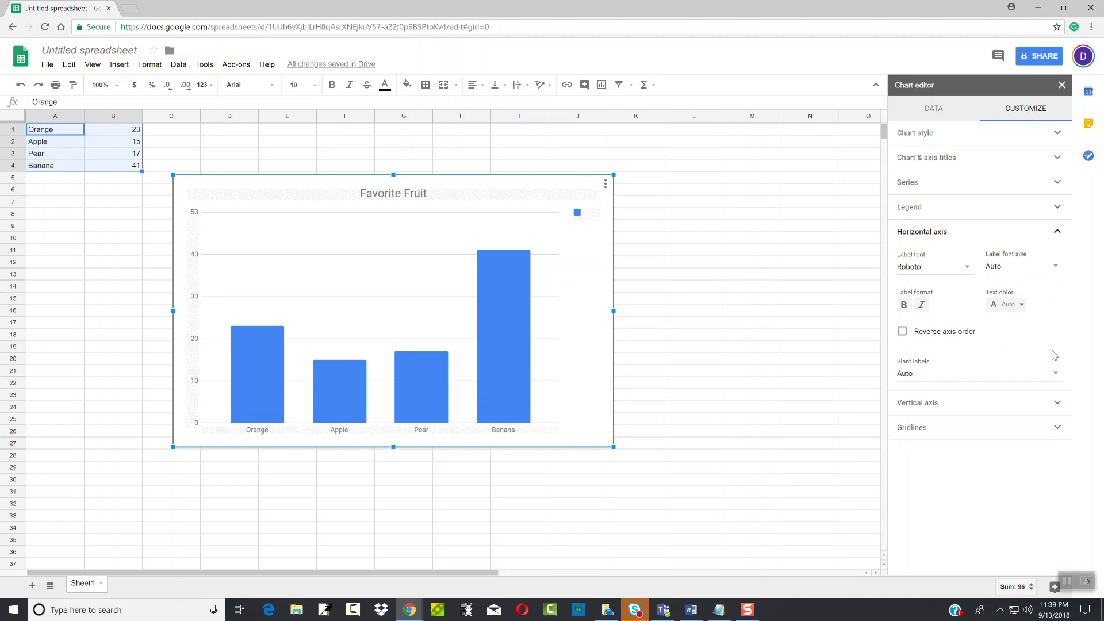
click(1058, 403)
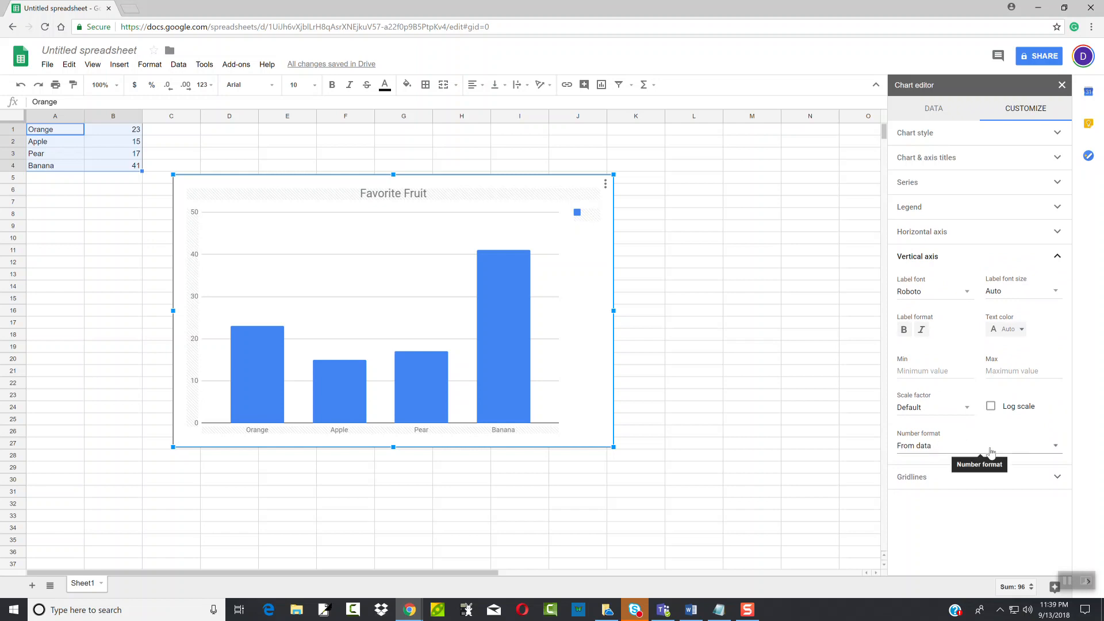
click(1069, 478)
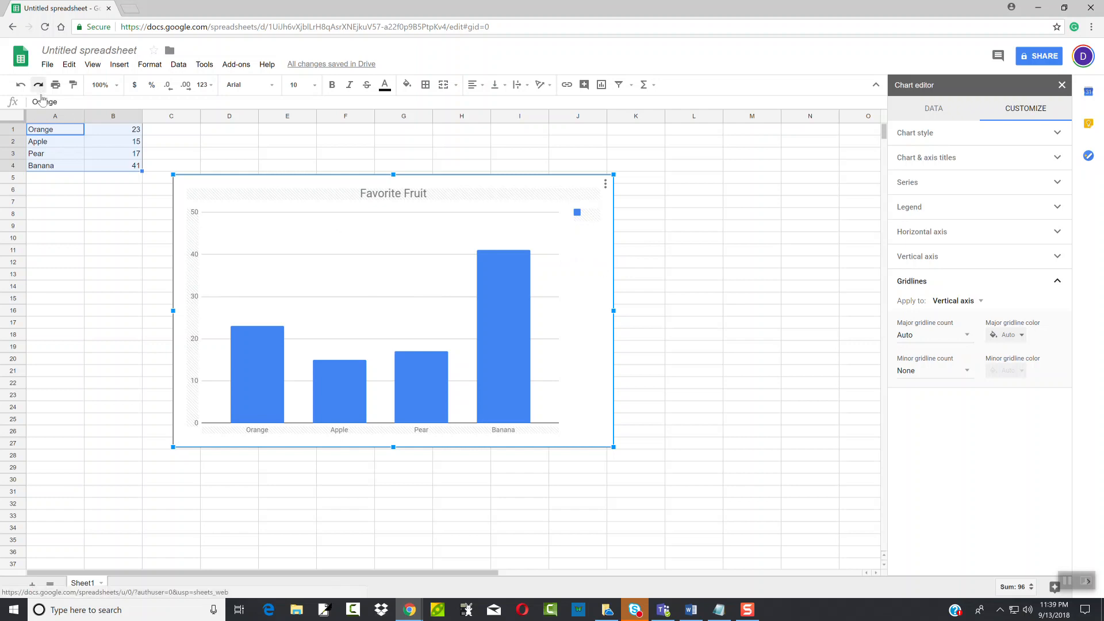
Open the chart for editing and check its title, leaving the title text as it is
click(605, 185)
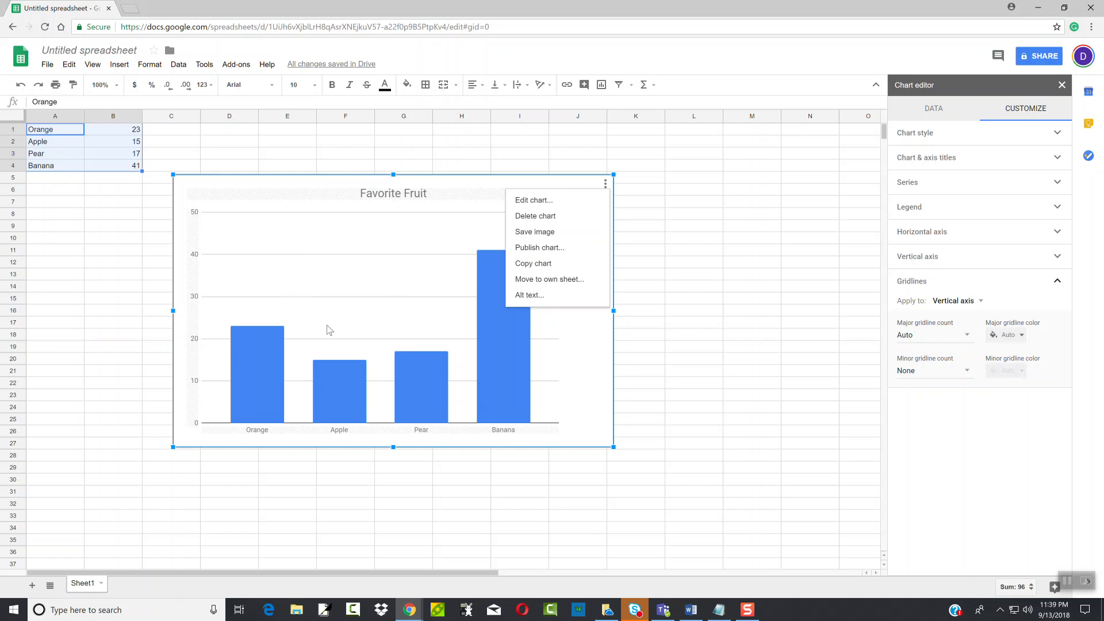
click(545, 202)
double_click(541, 200)
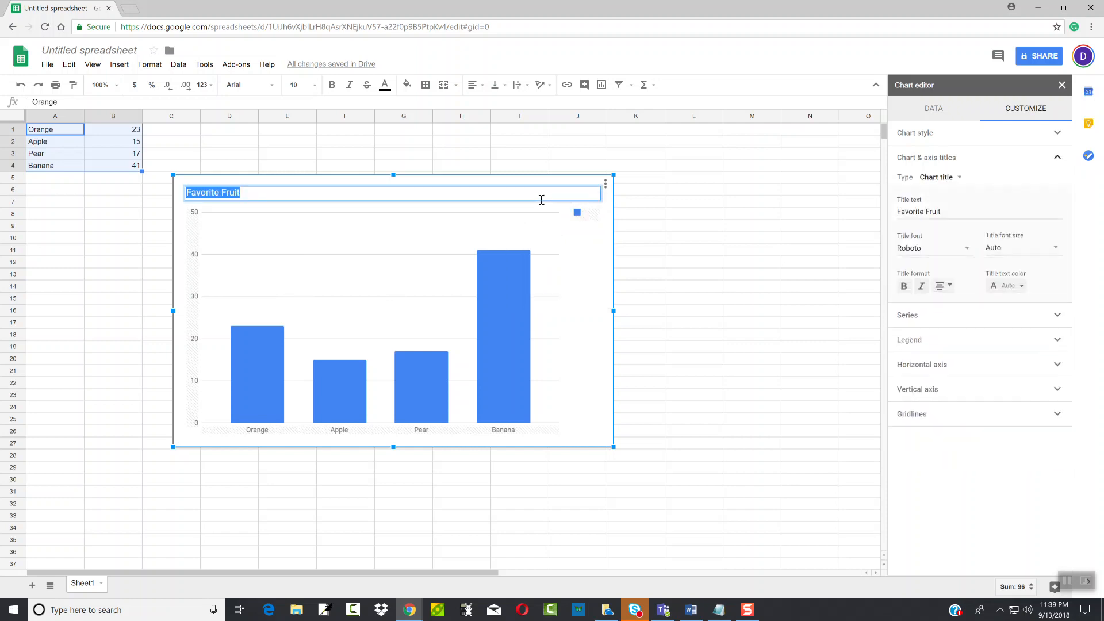
click(592, 250)
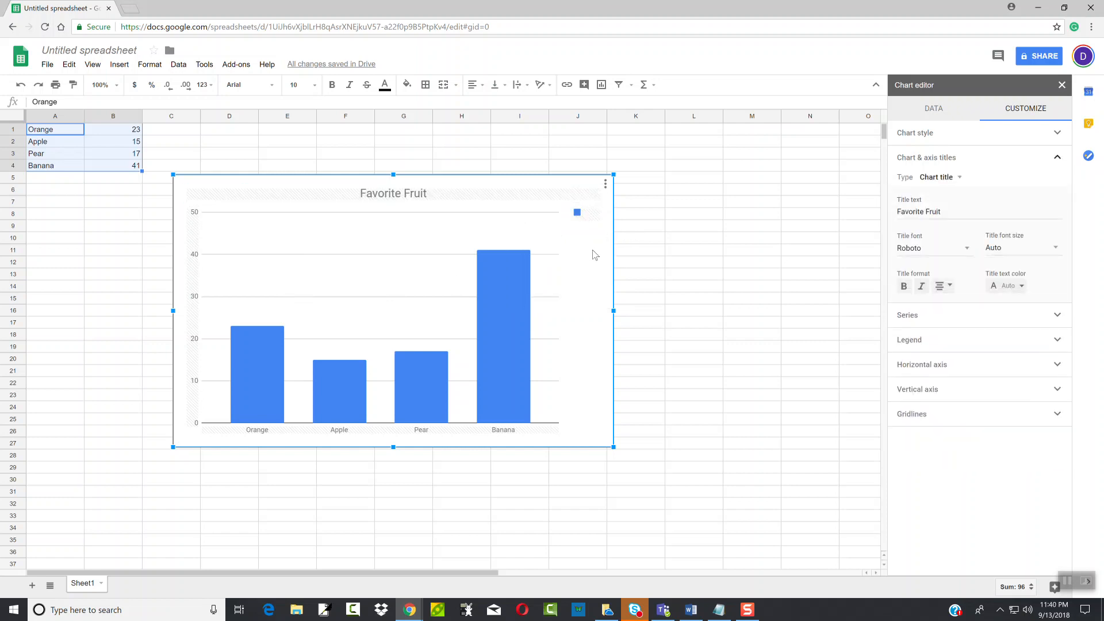
Close the chart editor and delete the "Favorite Fruit" chart from the sheet
click(703, 253)
click(563, 183)
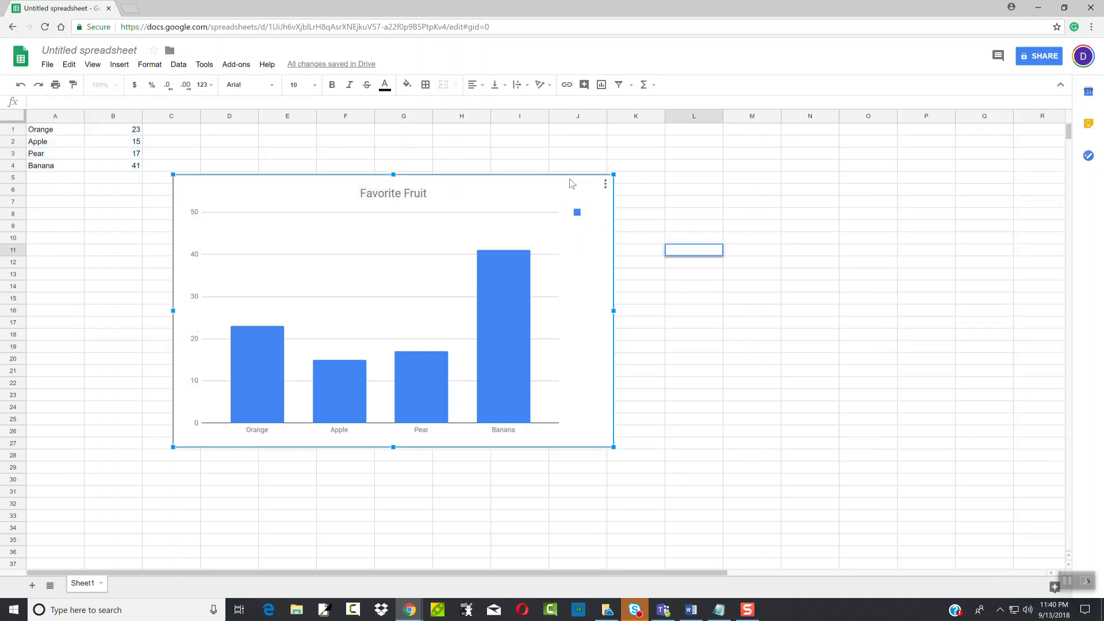
key(Delete)
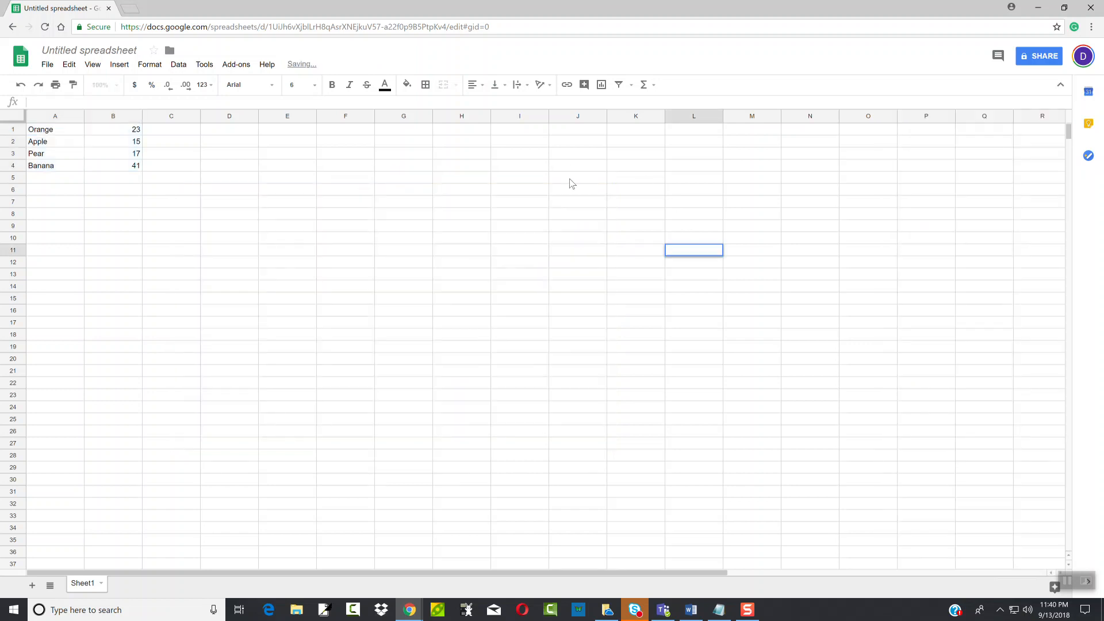
Insert a row above the fruit data and enter the headers "Fruit" in A1 and "Freq" in B1
click(6, 133)
right_click(6, 132)
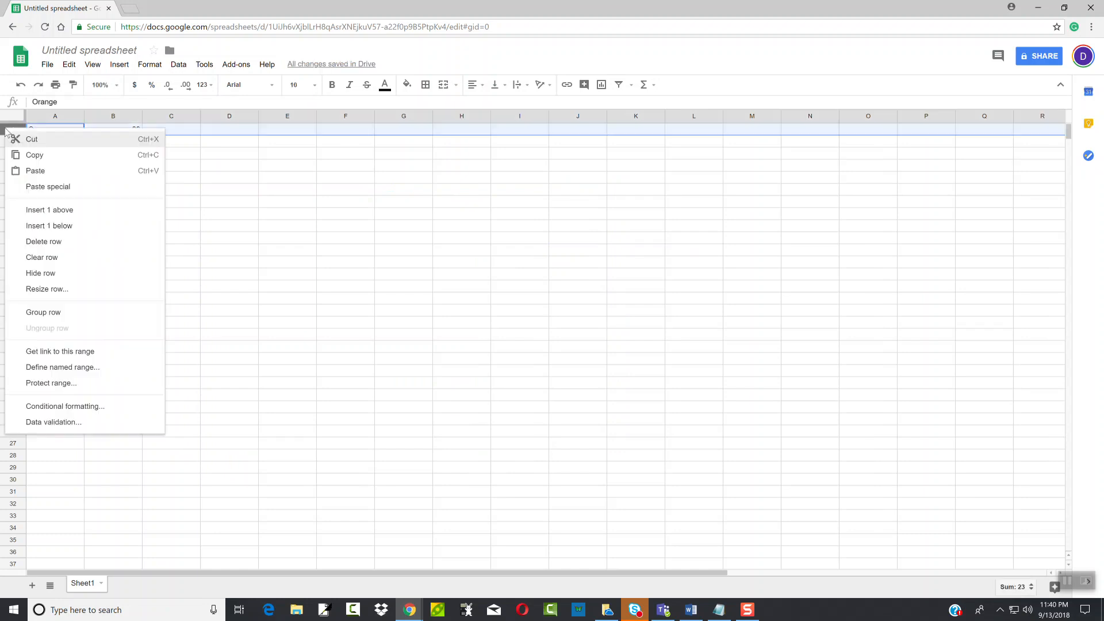
click(48, 212)
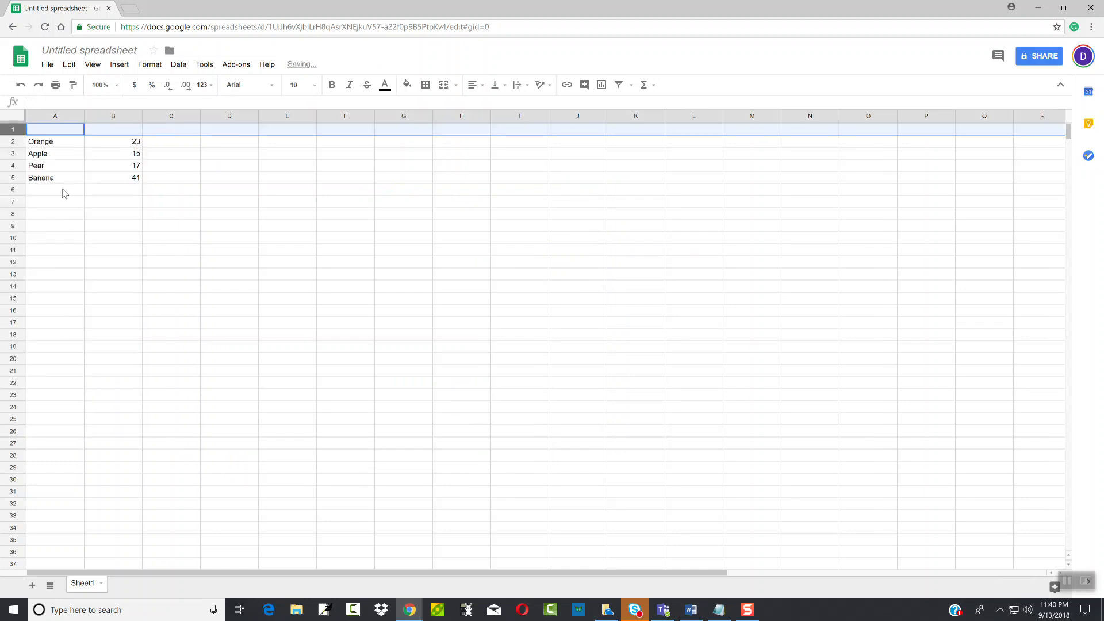
click(60, 131)
text(Fruit)
key(Tab)
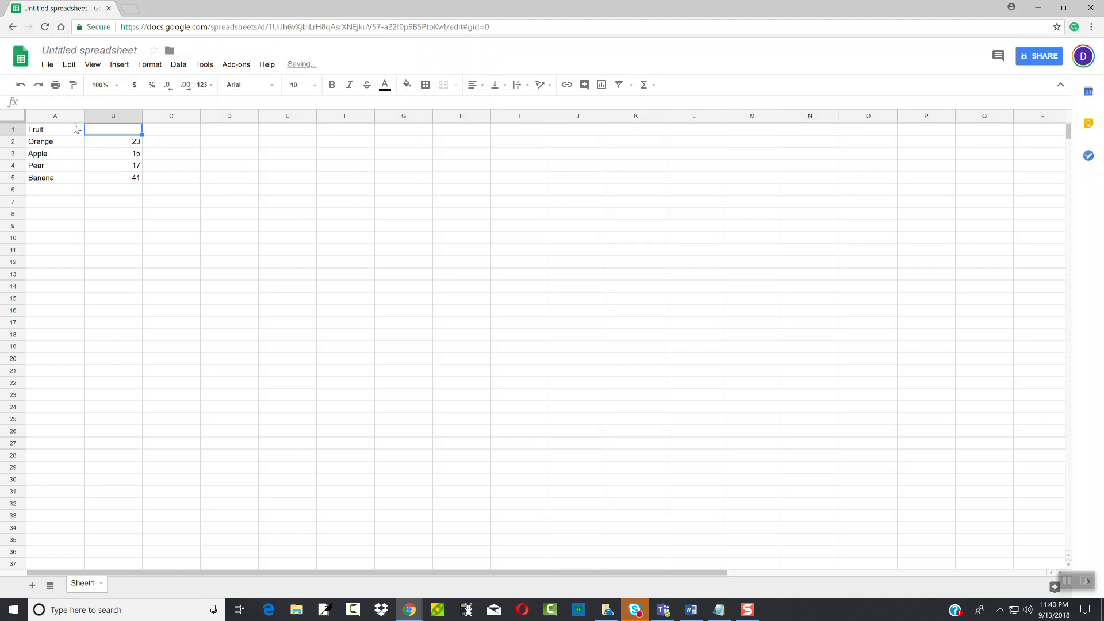
text(Freq)
key(Tab)
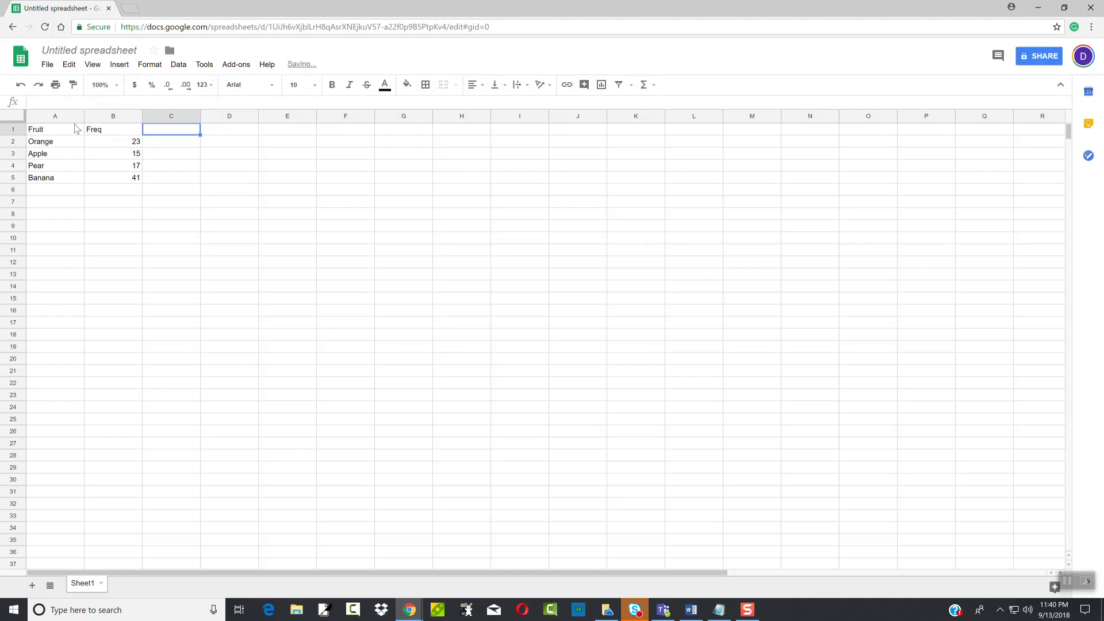
Insert a column chart based on the fruit names and frequencies in A2:B5
click(53, 144)
drag(53, 144, 109, 180)
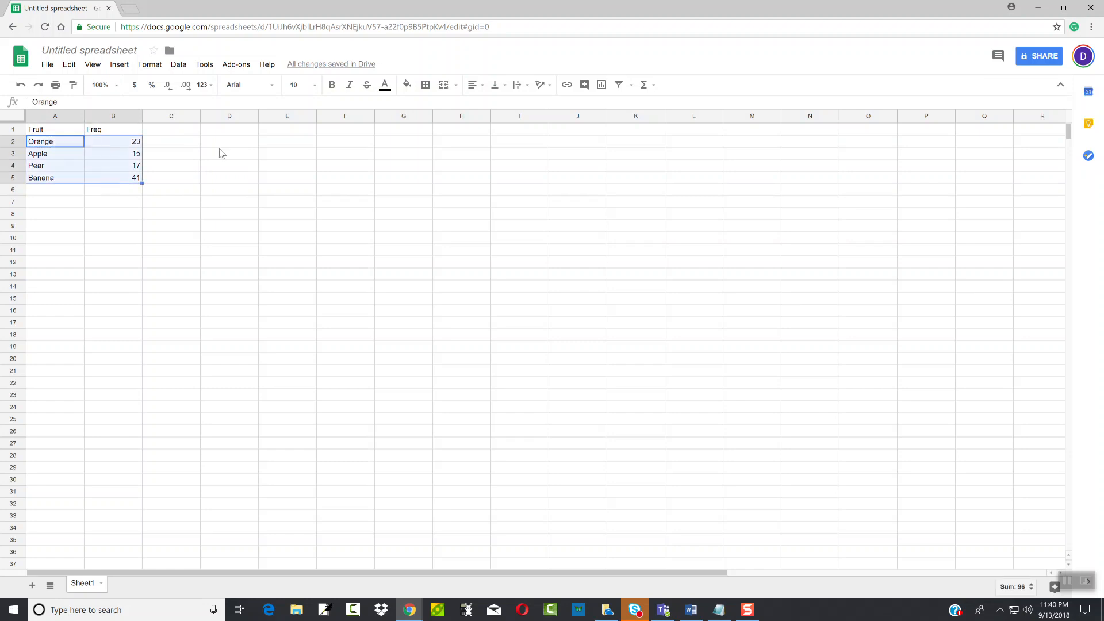
click(119, 65)
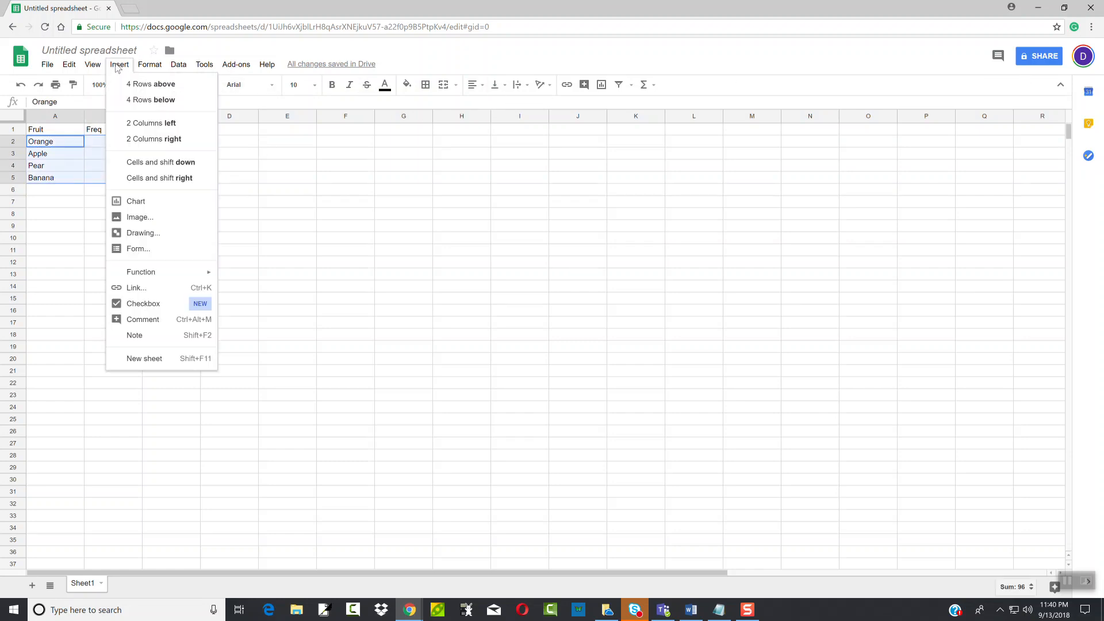
click(144, 199)
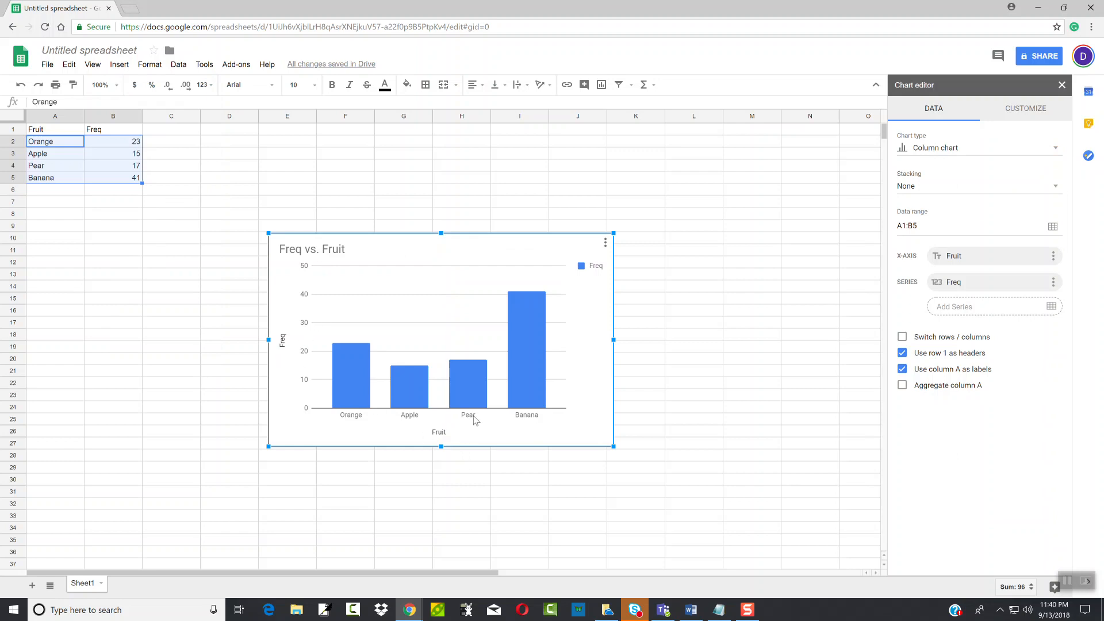
Retitle the column chart "My Favorite Fruit" and move it directly below the fruit data
double_click(320, 251)
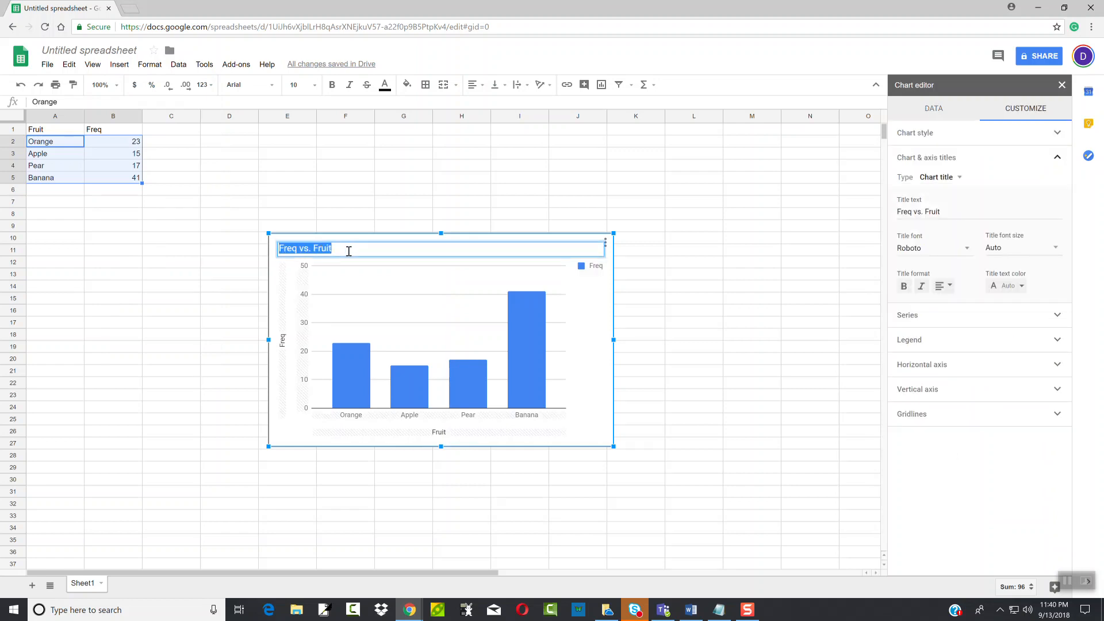
text(My Favorit)
key(Return)
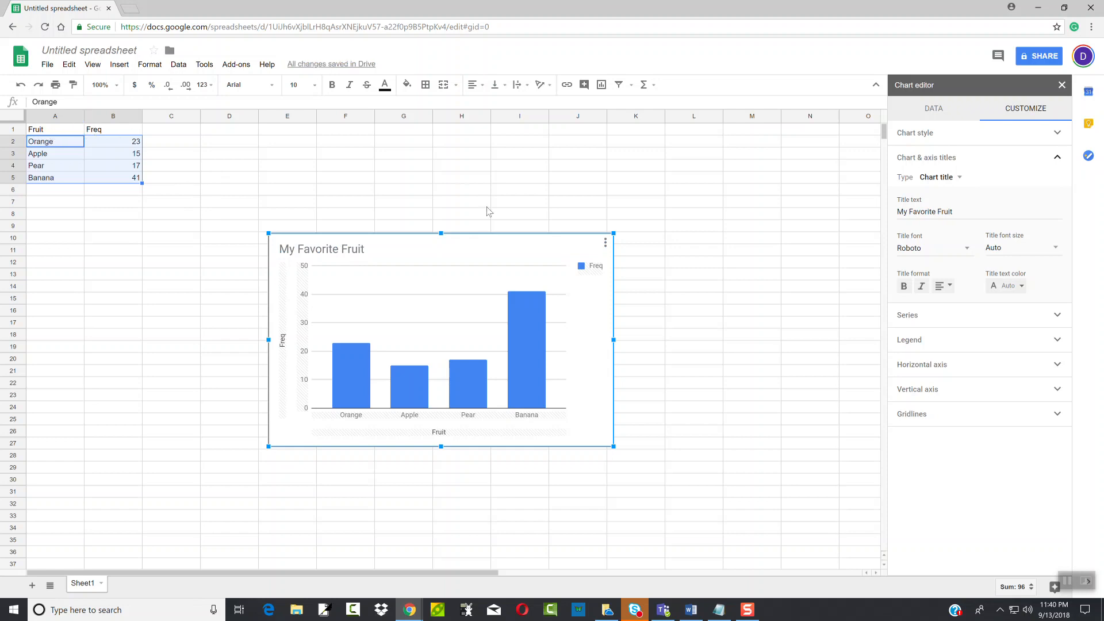
drag(494, 243, 267, 240)
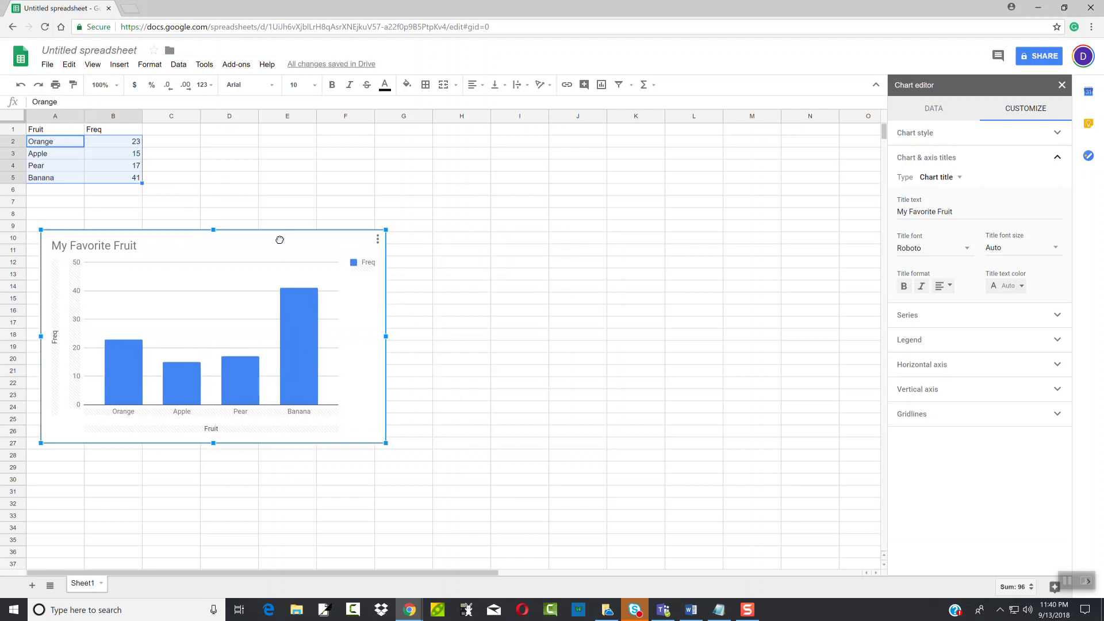
Switch to the Word directions, examine the example pie chart on page 2, and return to the Google Sheets spreadsheet
key(alt+Tab)
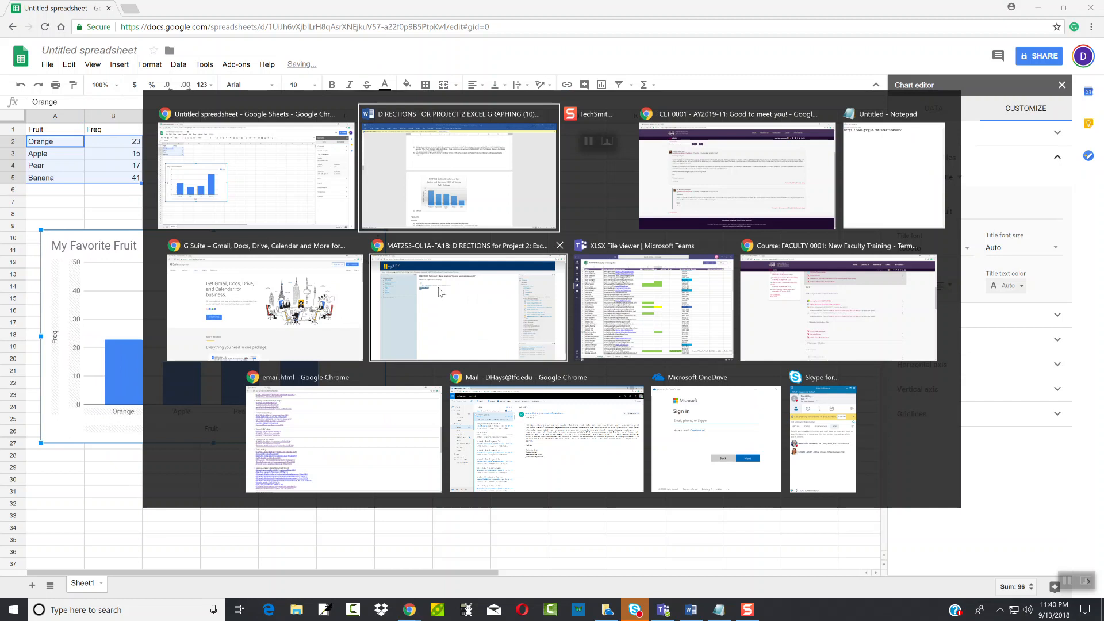
scroll(545, 371, down, 3)
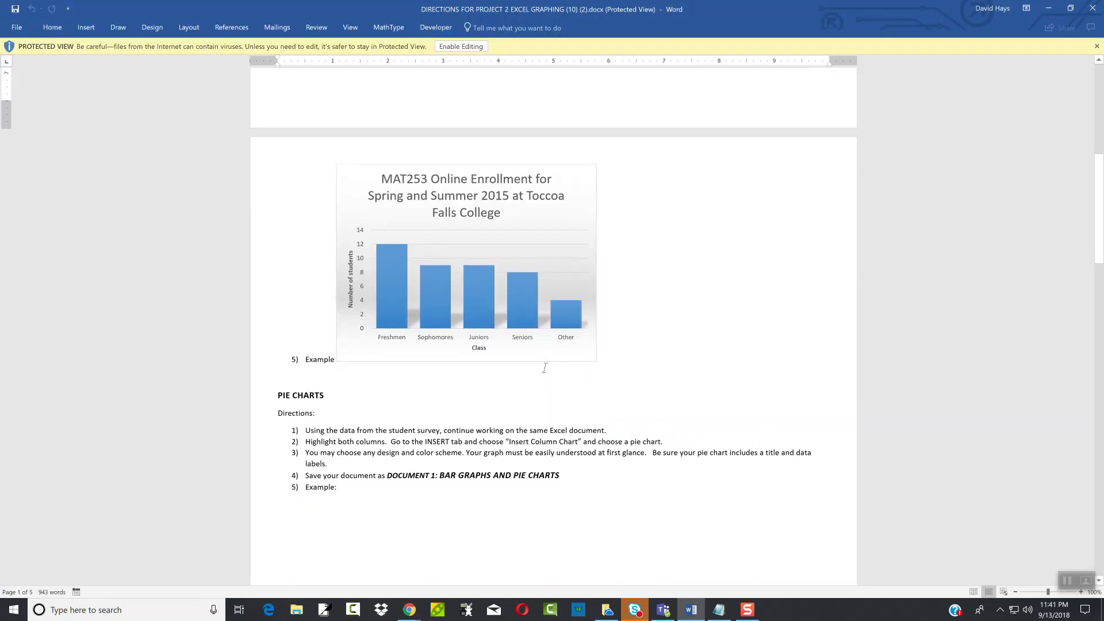
scroll(545, 368, down, 9)
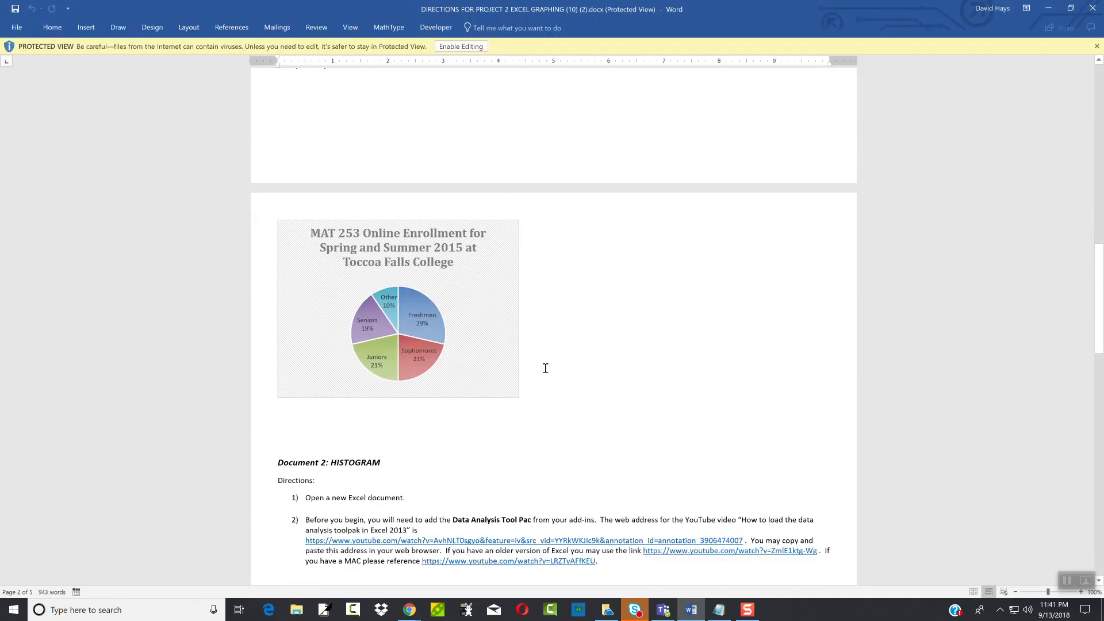
scroll(545, 368, down, 1)
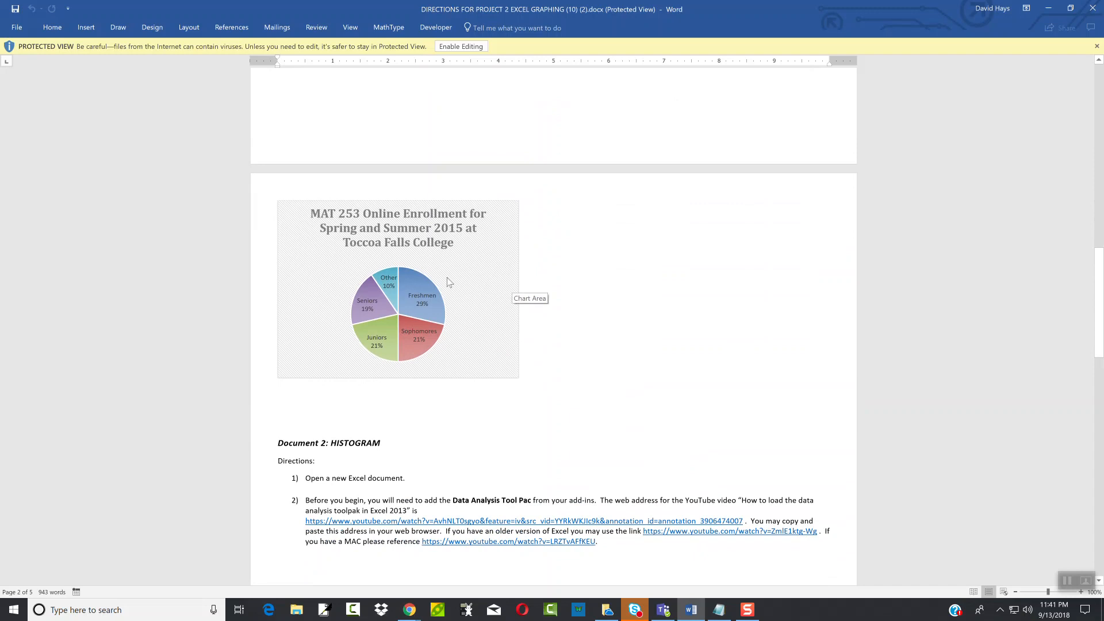
key(alt+Tab)
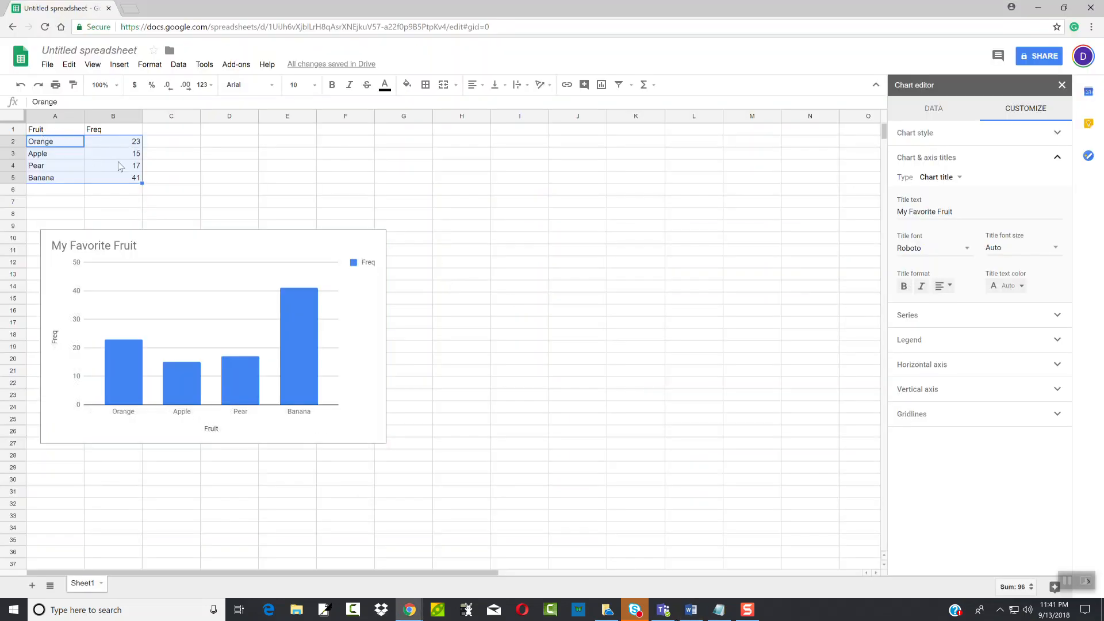
Insert a second chart based on A2:B5, place it beside the column chart, and change its type to a pie chart
click(119, 64)
click(158, 202)
drag(541, 247, 698, 220)
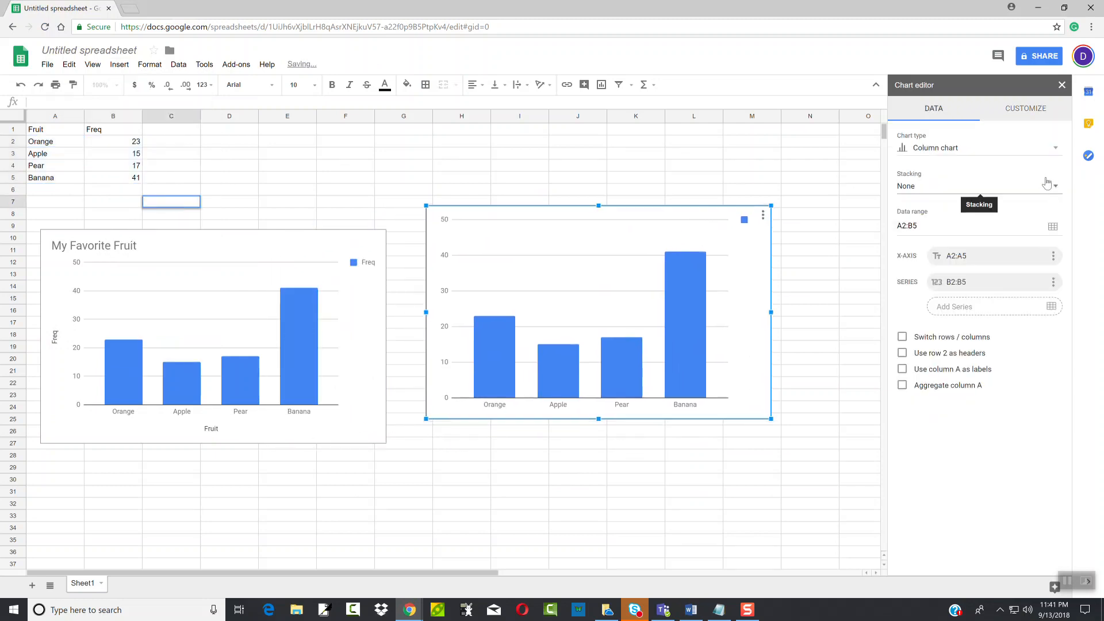
click(1056, 151)
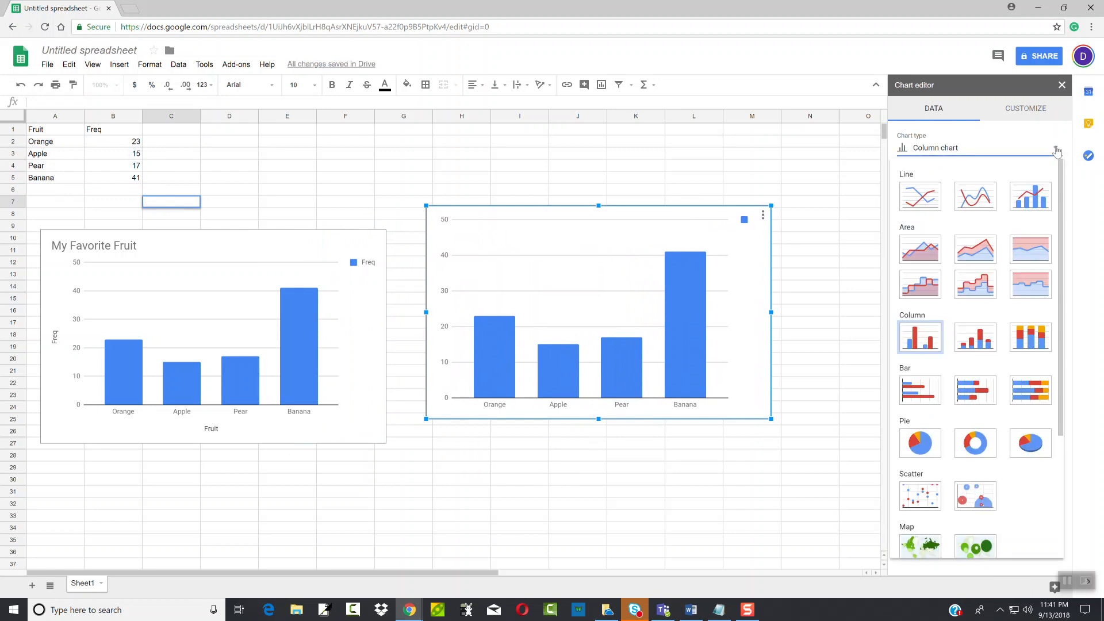
click(924, 436)
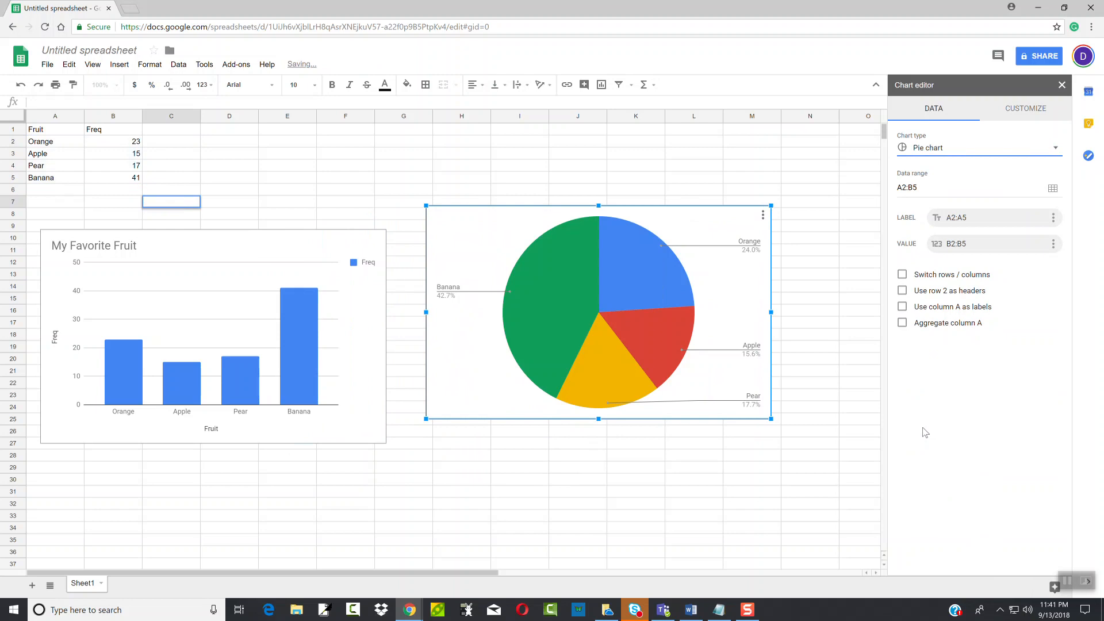
key(alt+Tab)
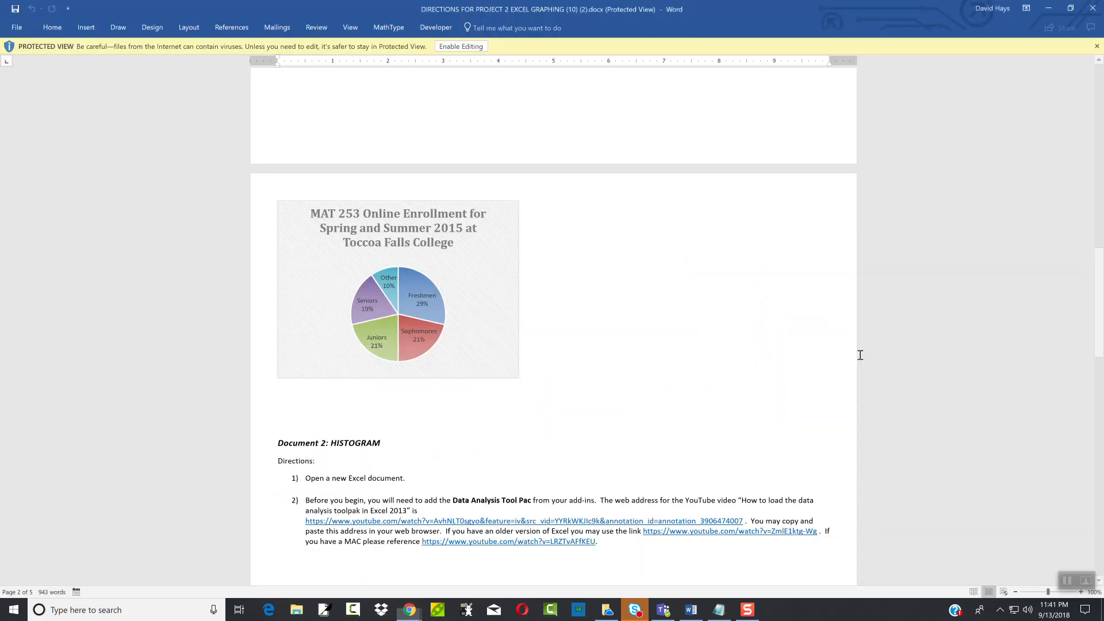
key(alt+Tab)
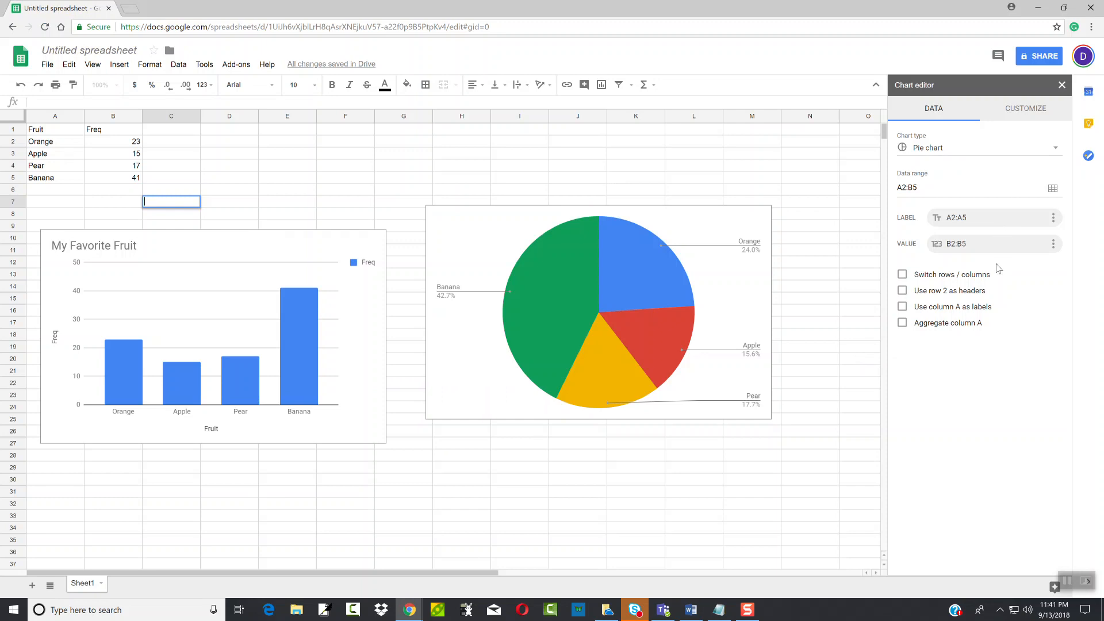
click(1054, 218)
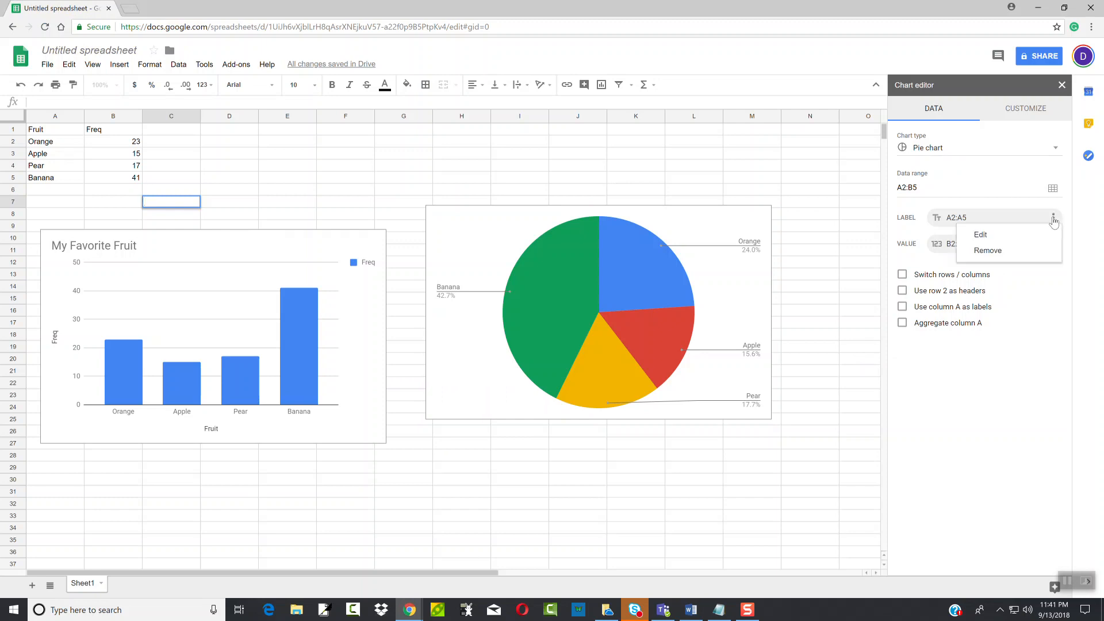
click(948, 211)
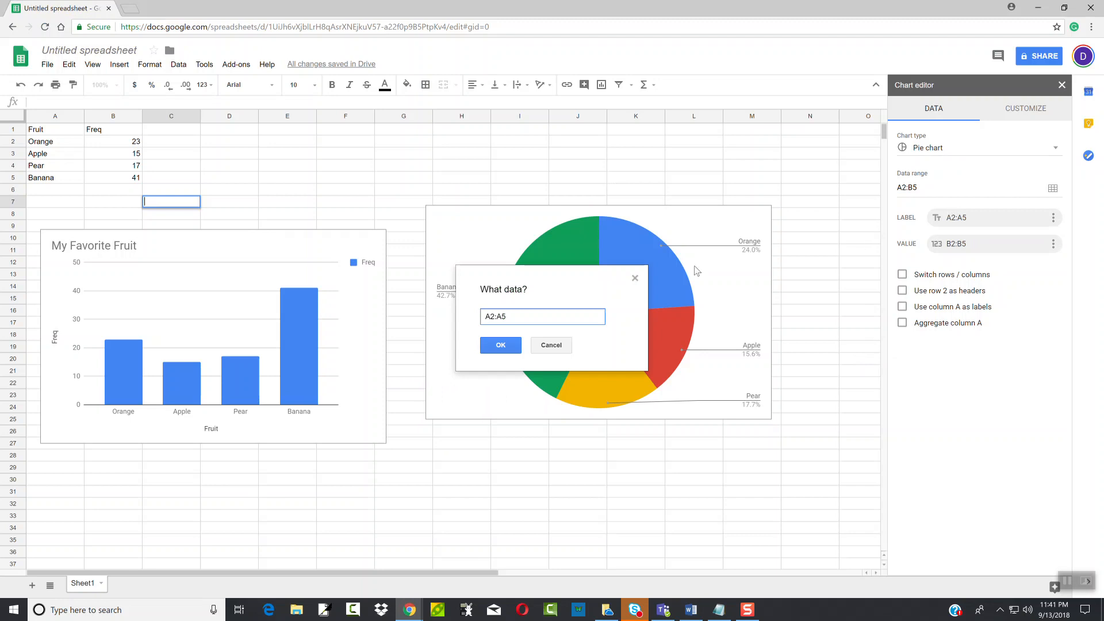
click(635, 279)
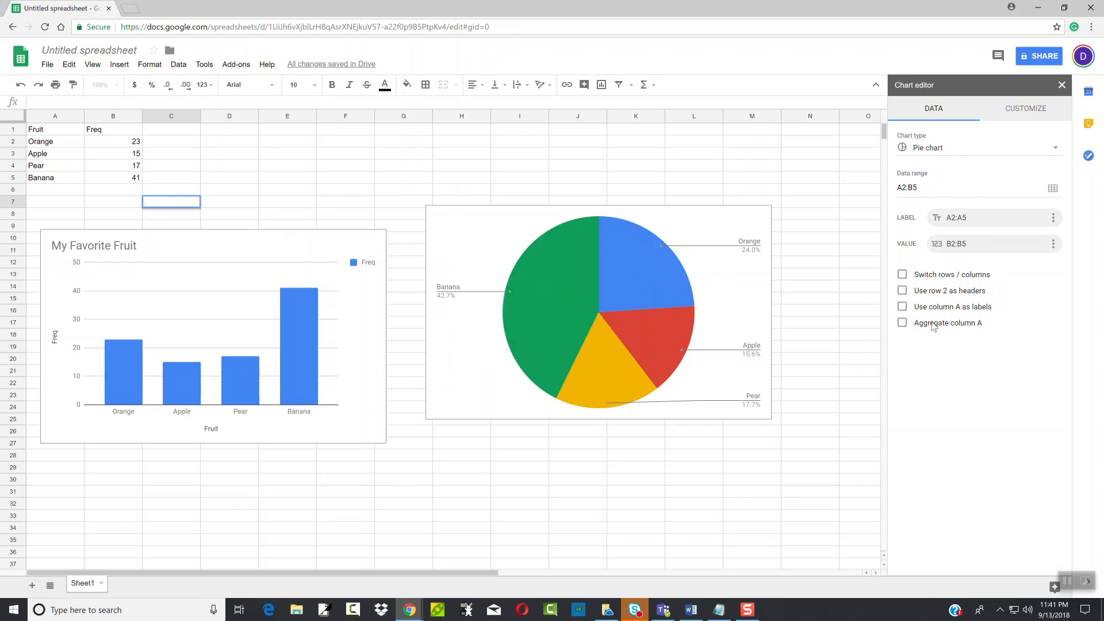
click(901, 309)
click(902, 308)
Add the title "My Favorite Fruit" to the pie chart and center it
click(1035, 107)
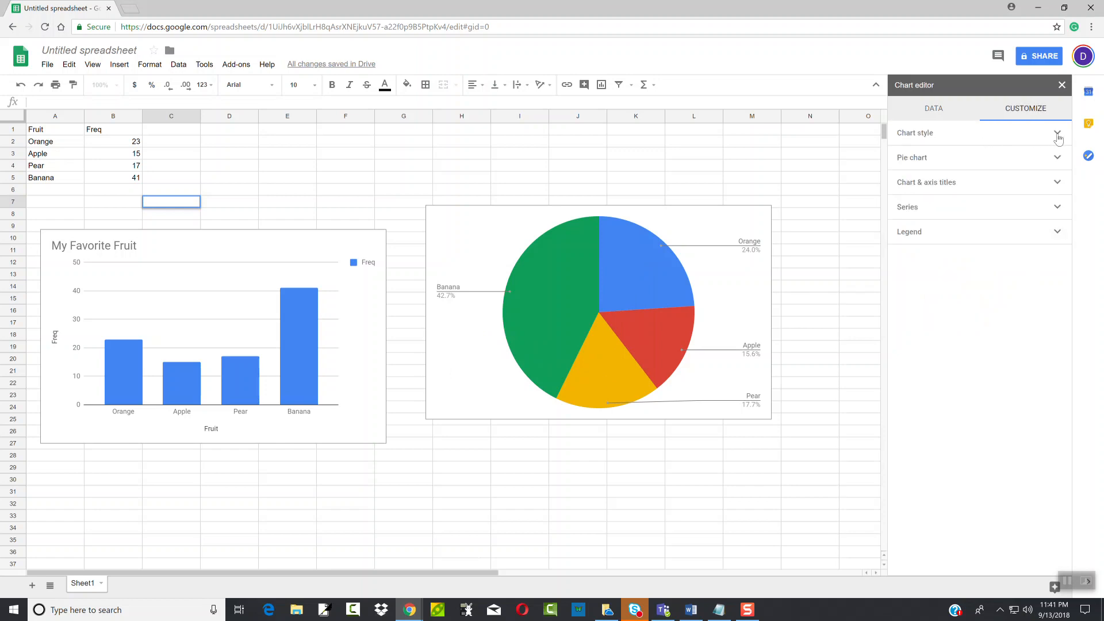
click(1062, 163)
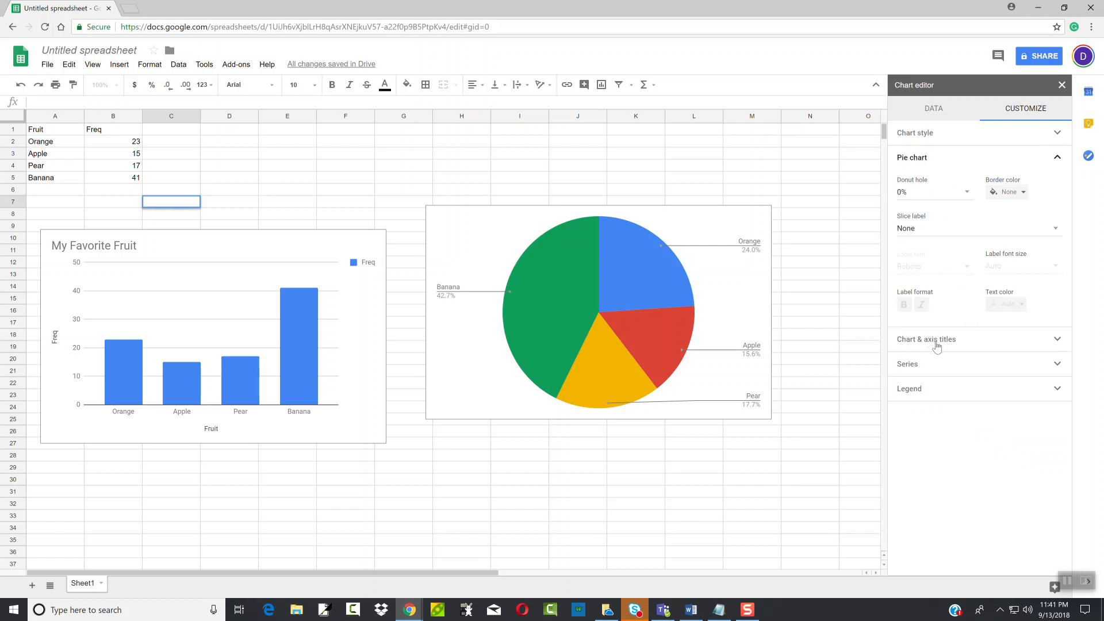
click(1056, 339)
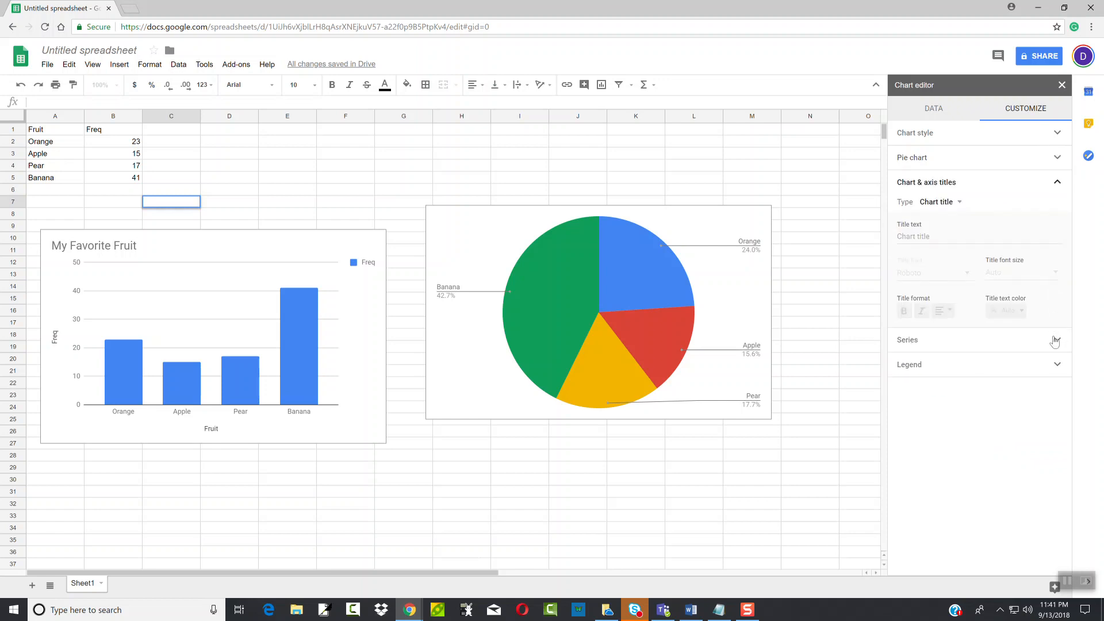
click(932, 235)
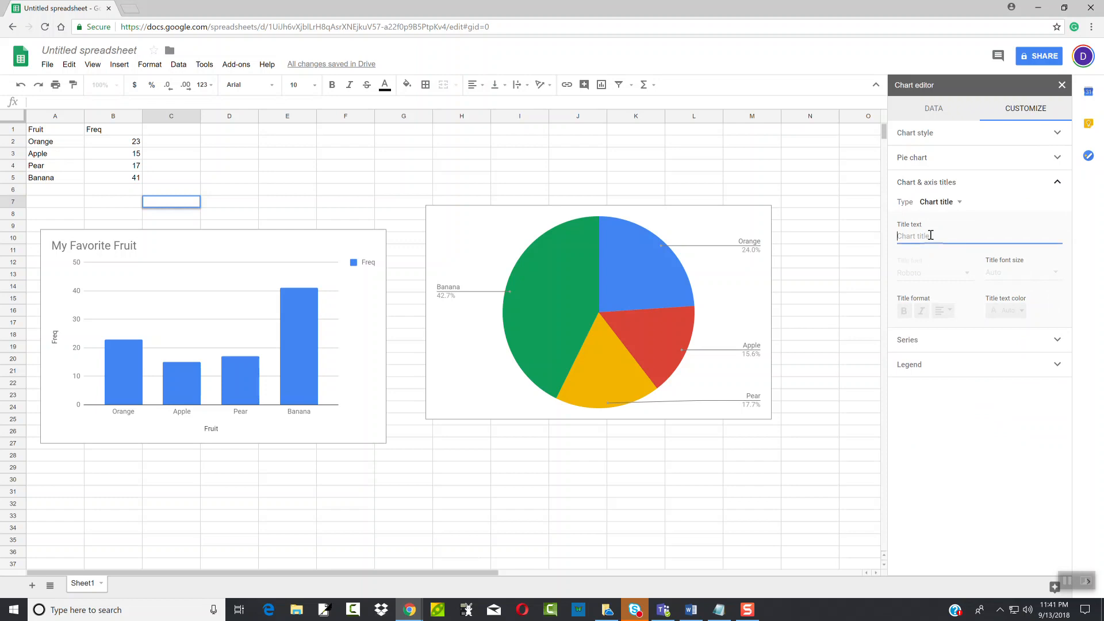
text(My Fav)
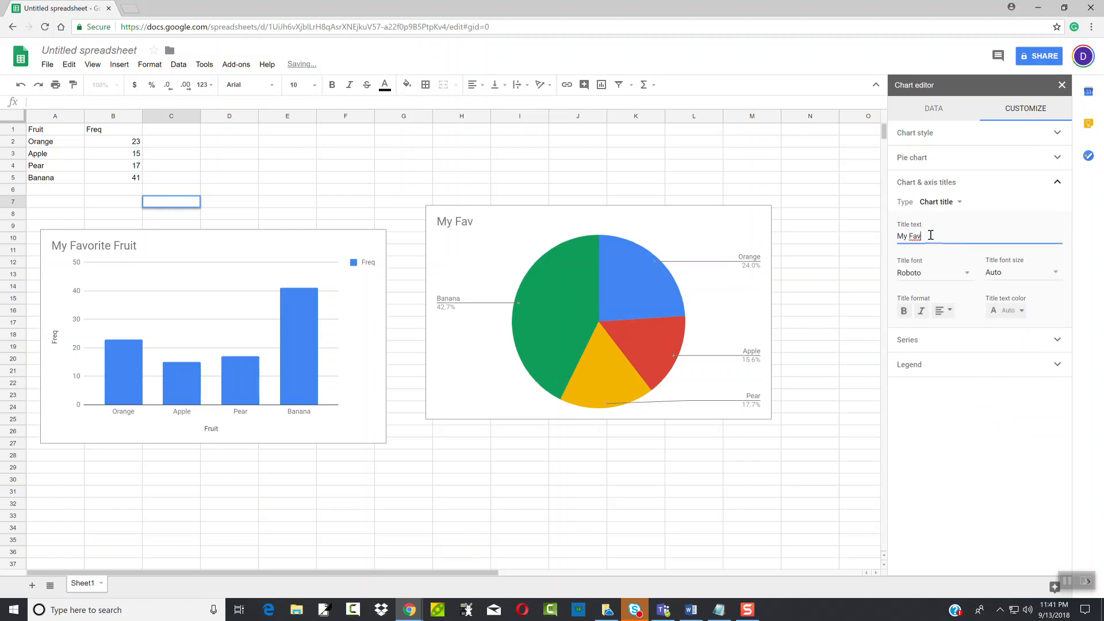
text(orite Fruit)
click(944, 310)
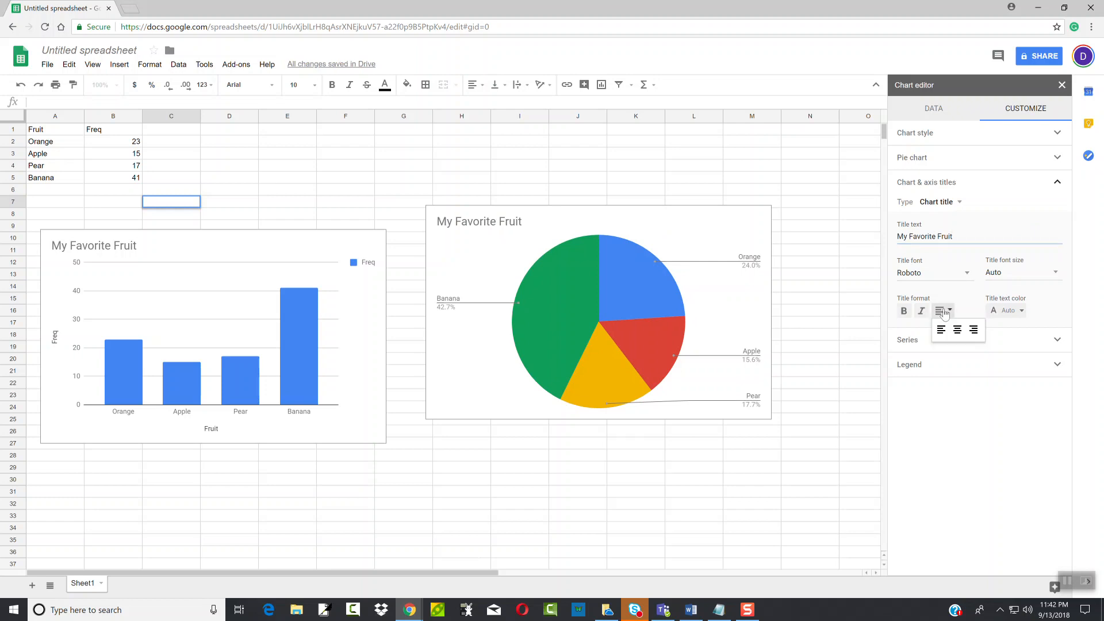
click(957, 329)
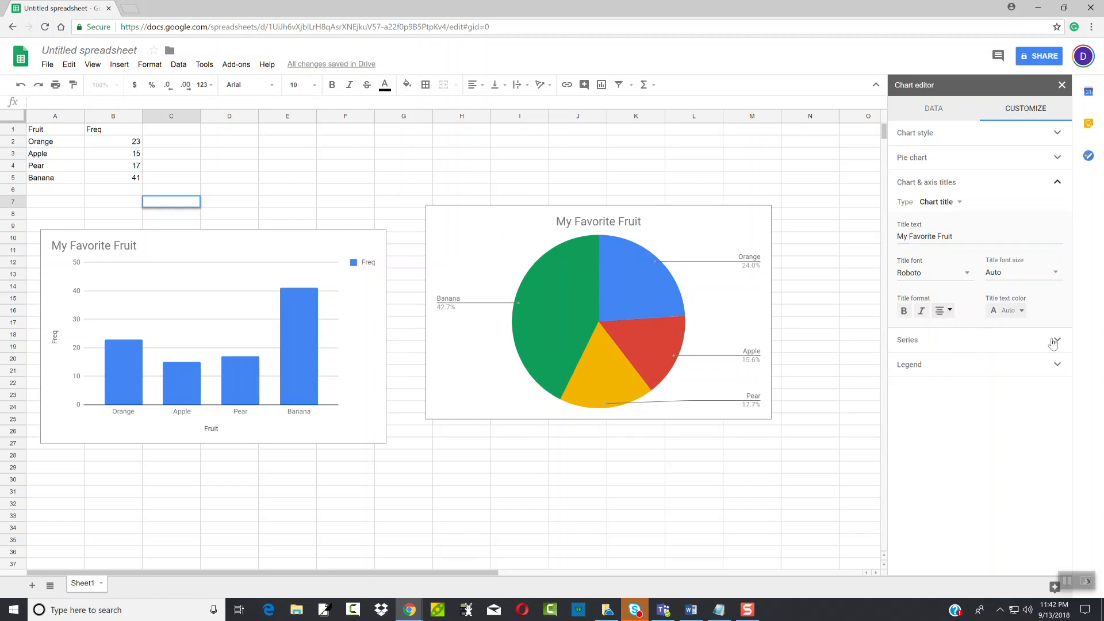
Compare the pie chart with the Word example, try the legend position Bottom, and set it to Labeled
key(alt+Tab)
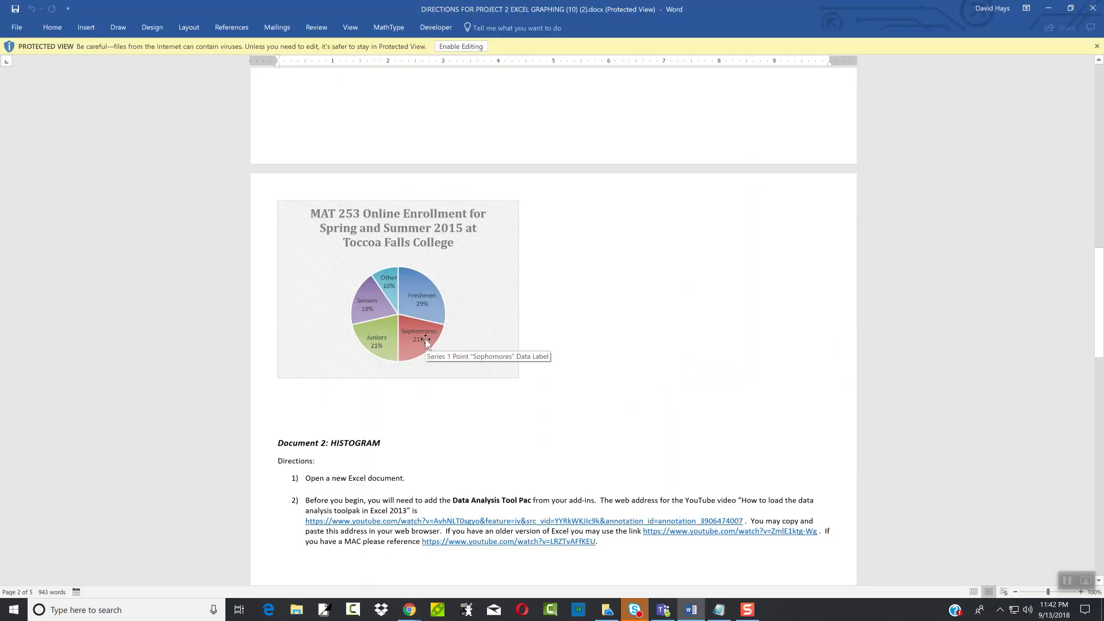
key(alt+Tab)
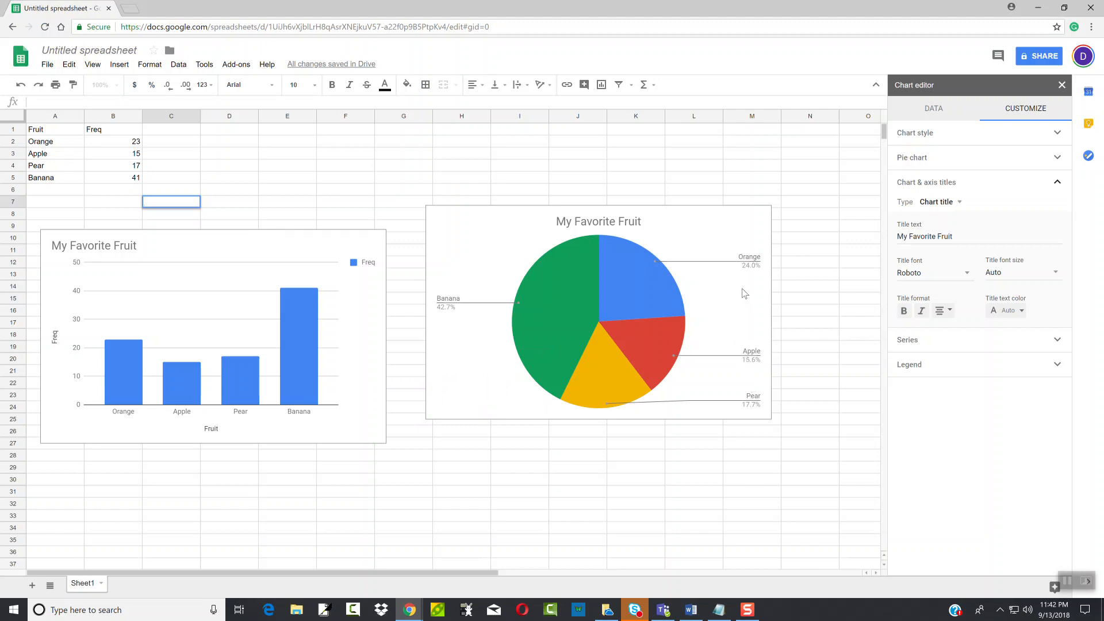
click(742, 263)
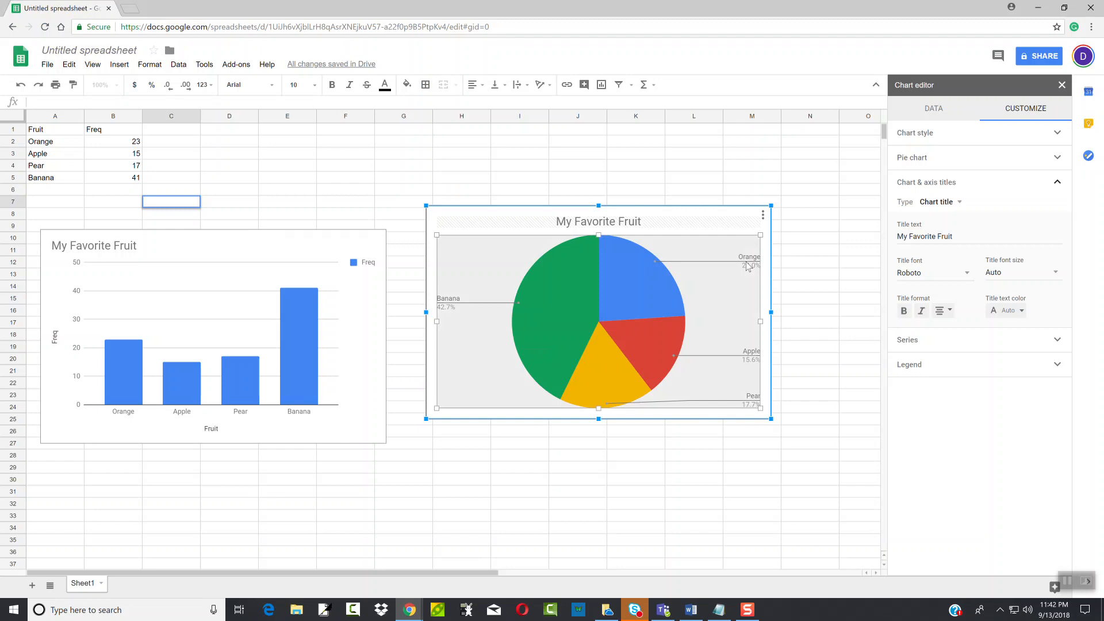
click(1057, 343)
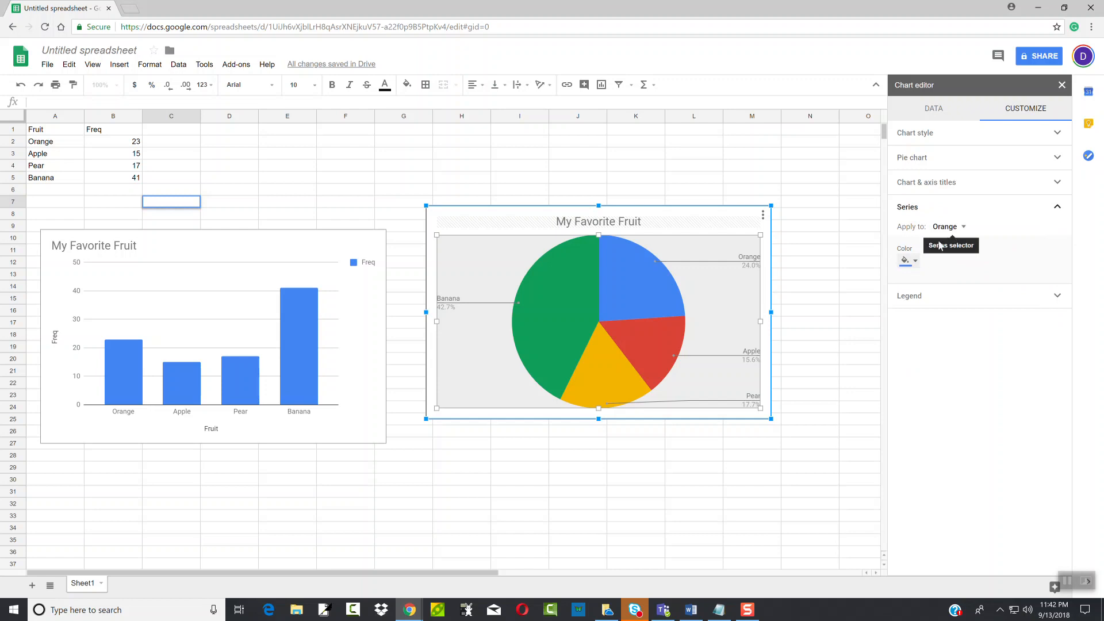
click(1057, 298)
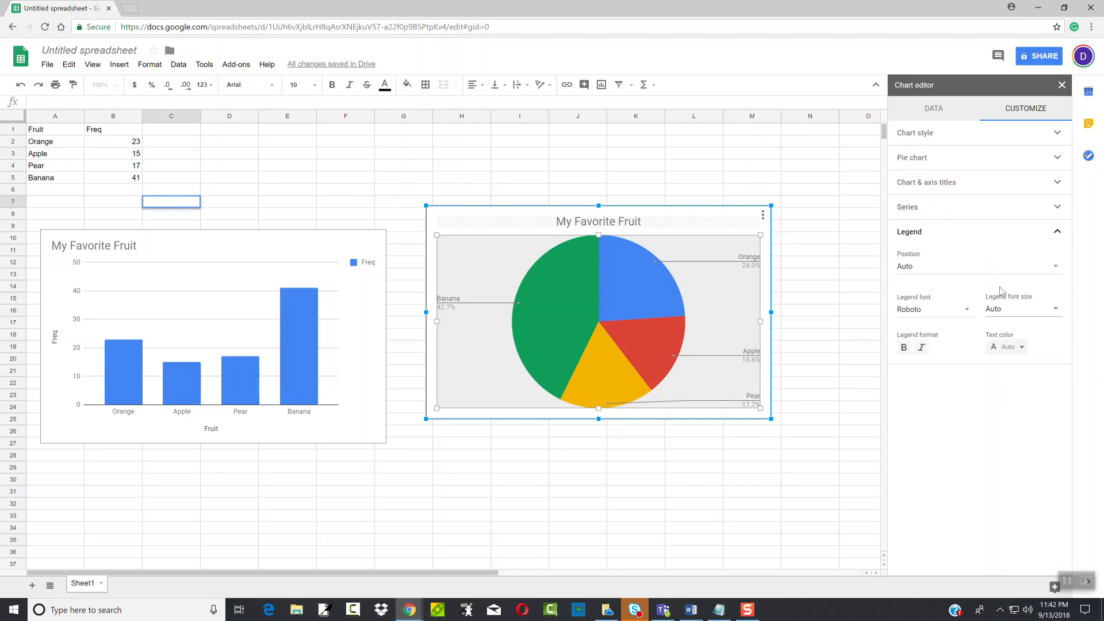
click(1053, 267)
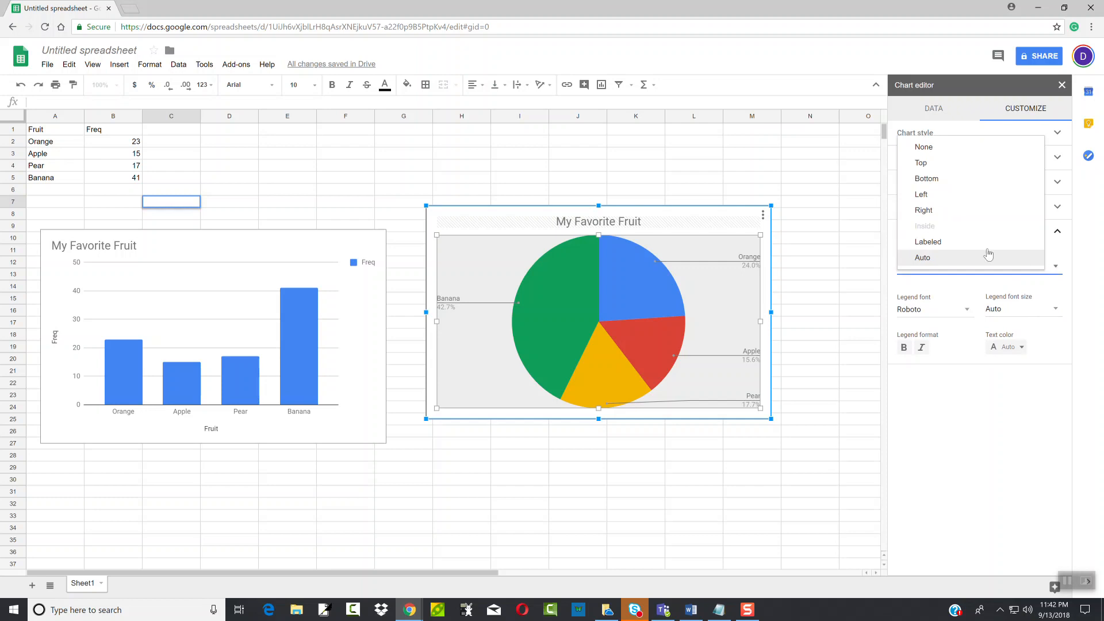
click(943, 185)
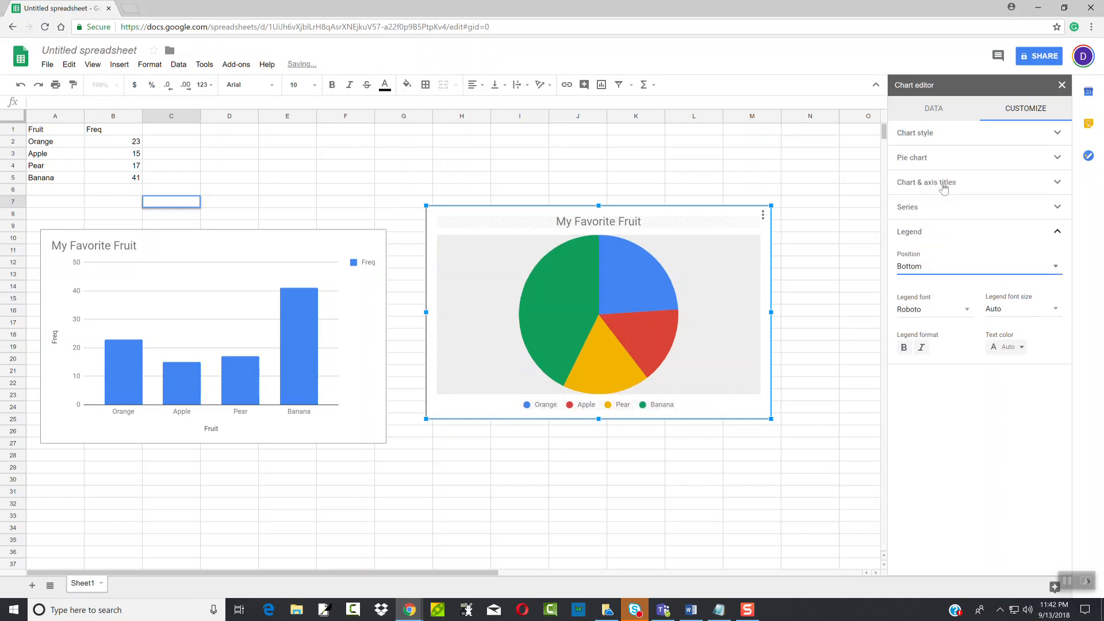
click(1058, 268)
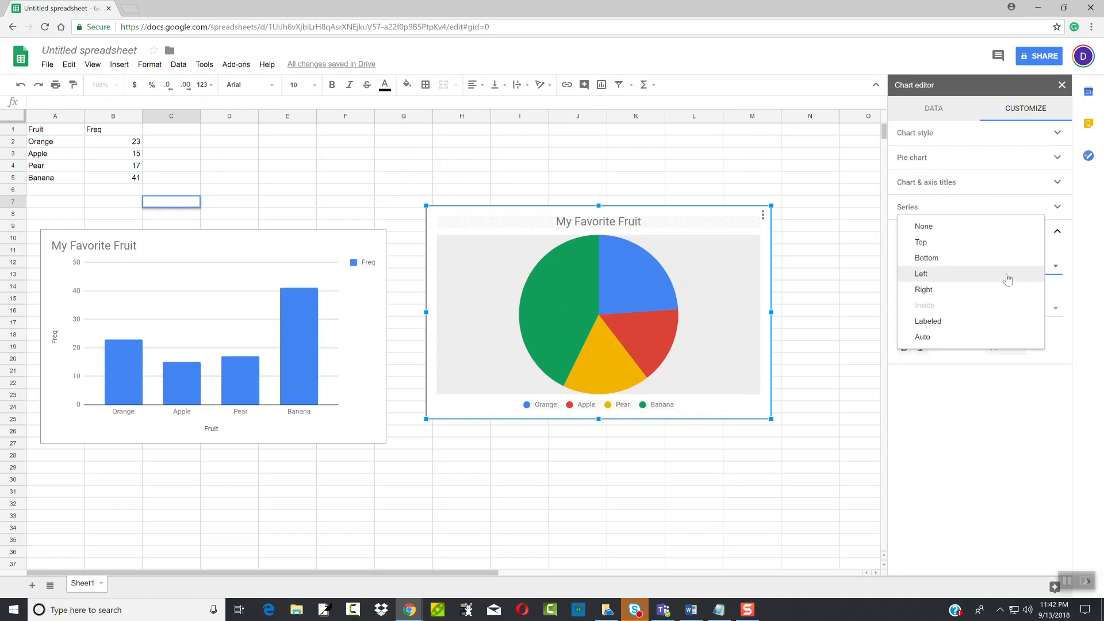
click(926, 324)
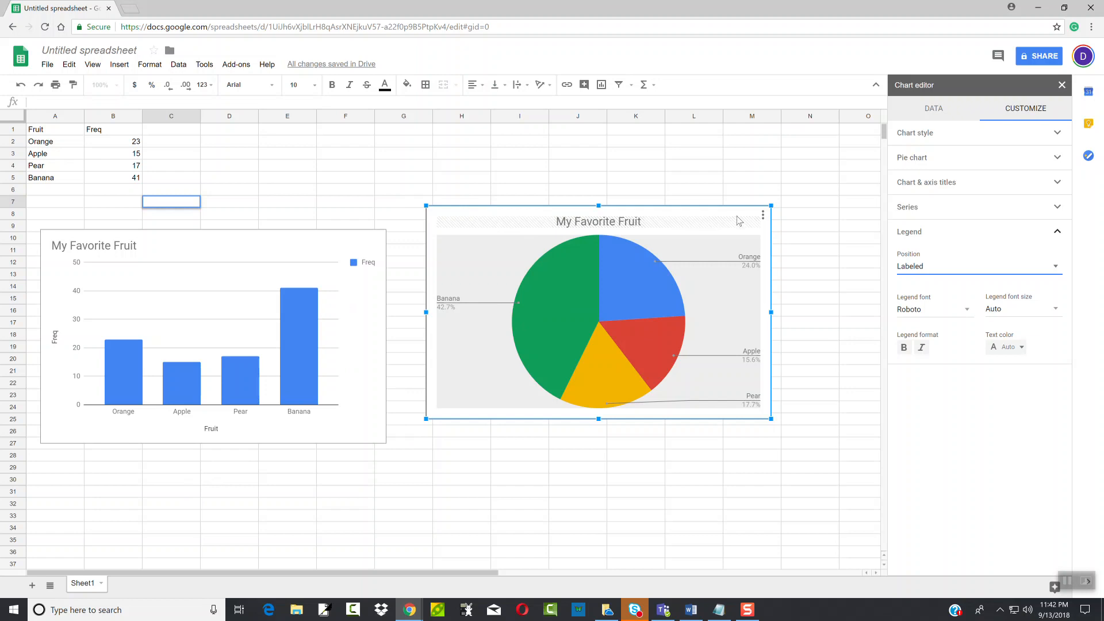
Delete the pie chart and the column chart from the sheet, and switch to the Word directions
key(Delete)
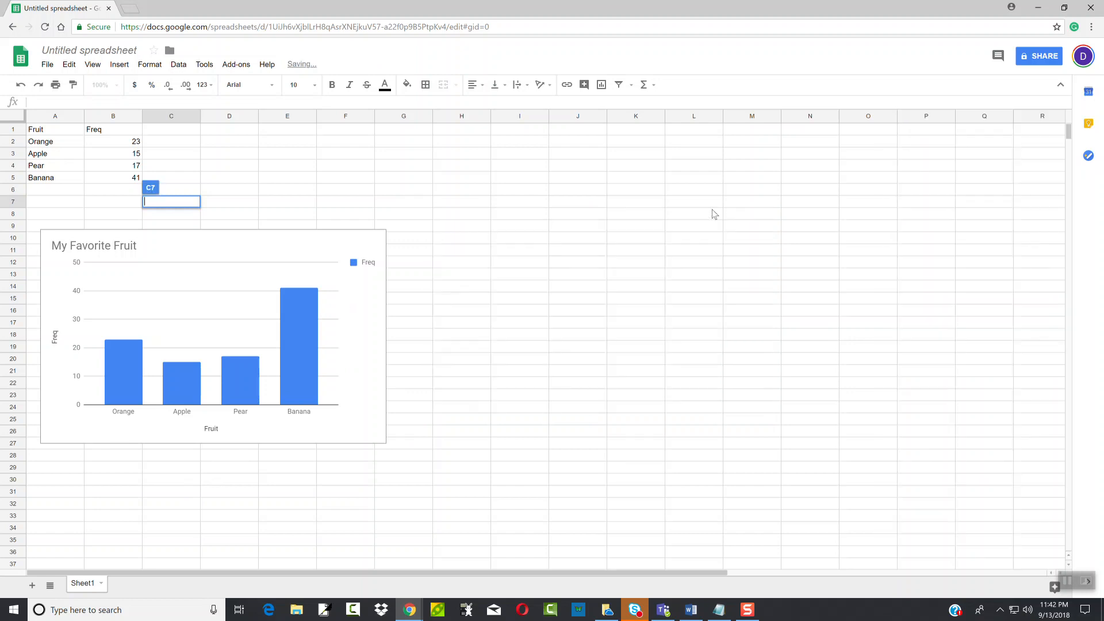
click(371, 240)
key(Delete)
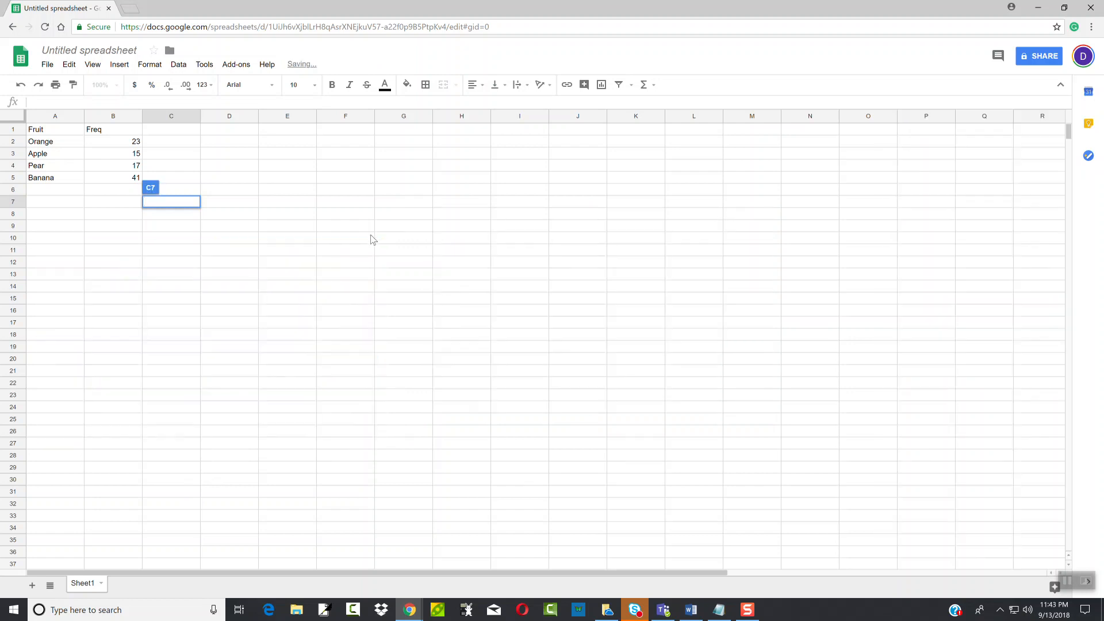
key(alt+Tab)
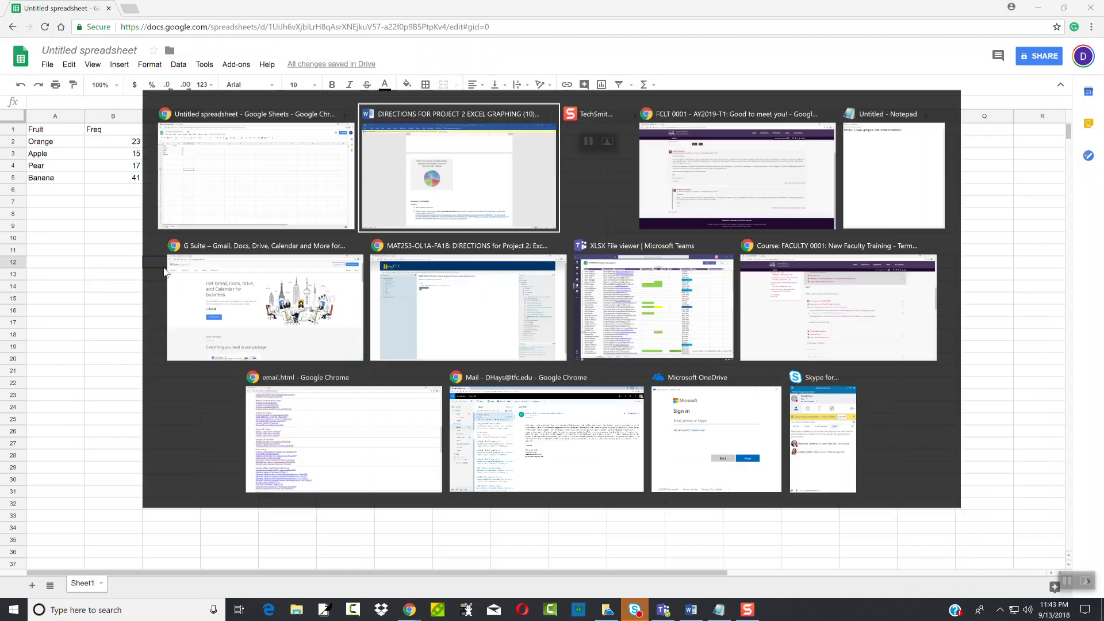
Review the Document 2 histogram directions and the Life Expectancy by Country table in the Word document
scroll(419, 313, down, 6)
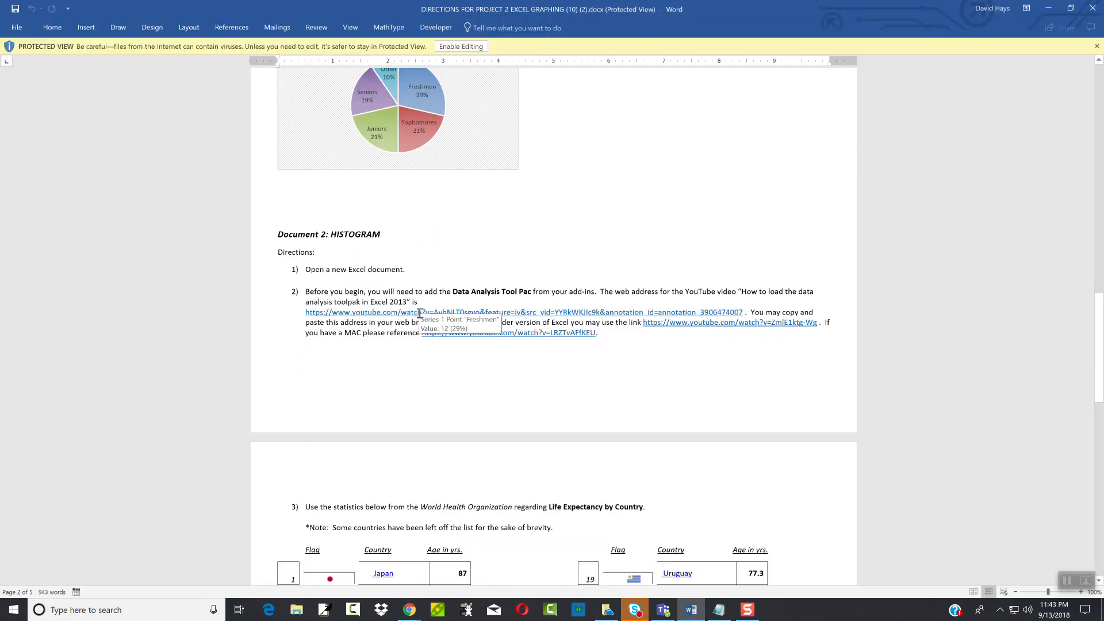
scroll(419, 313, down, 5)
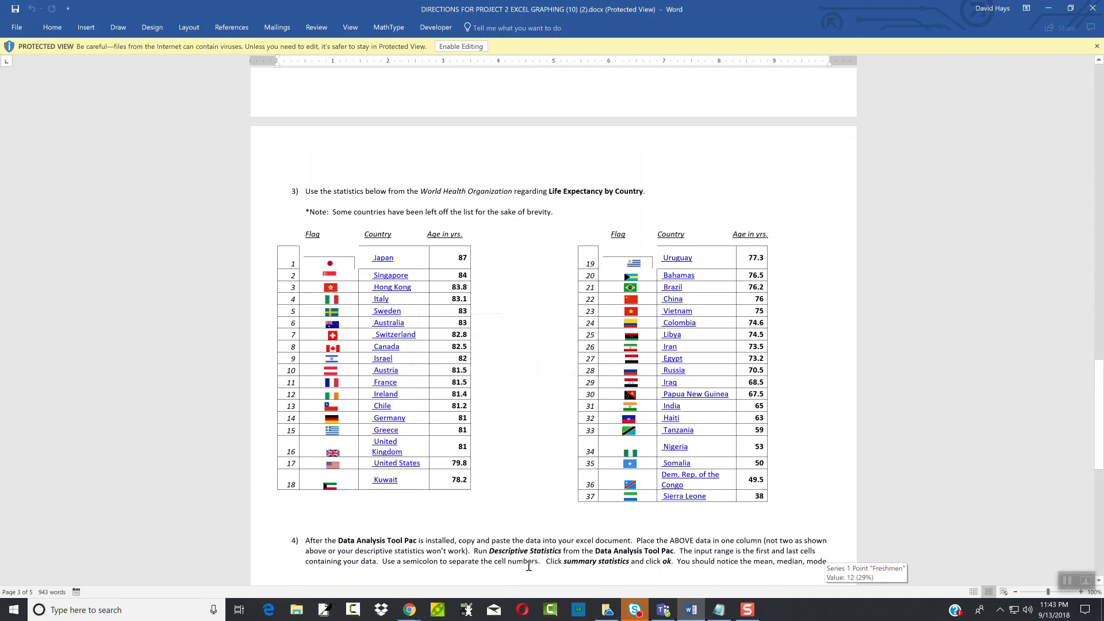
click(527, 562)
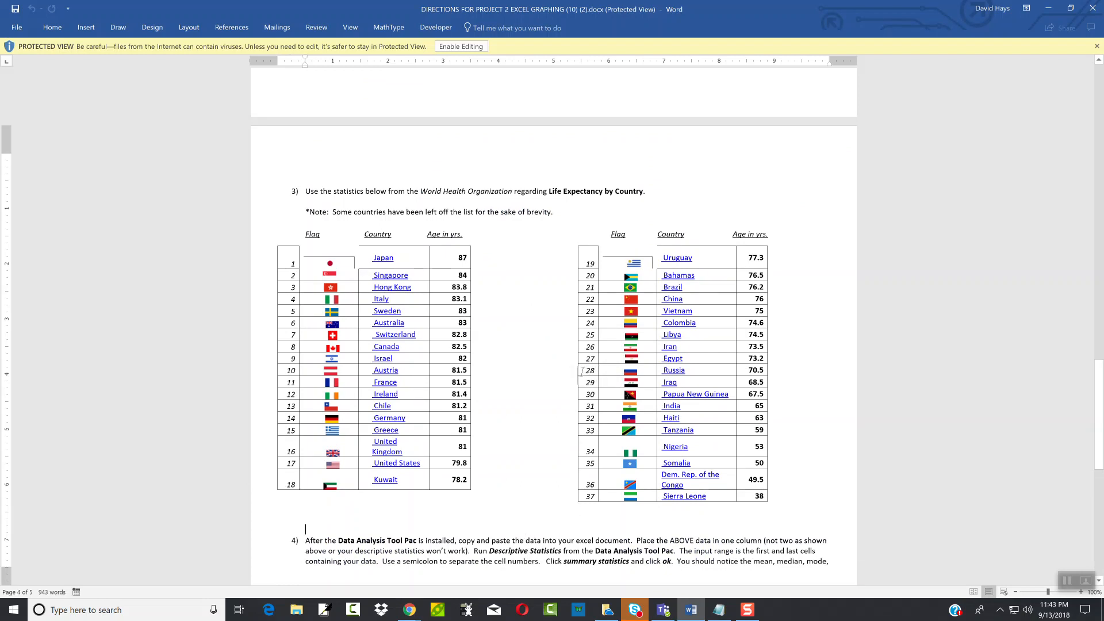
Switch to Google Sheets and clear the fruit and frequency data from A1:B5
key(alt+Tab)
drag(54, 132, 122, 181)
key(Delete)
key(Up)
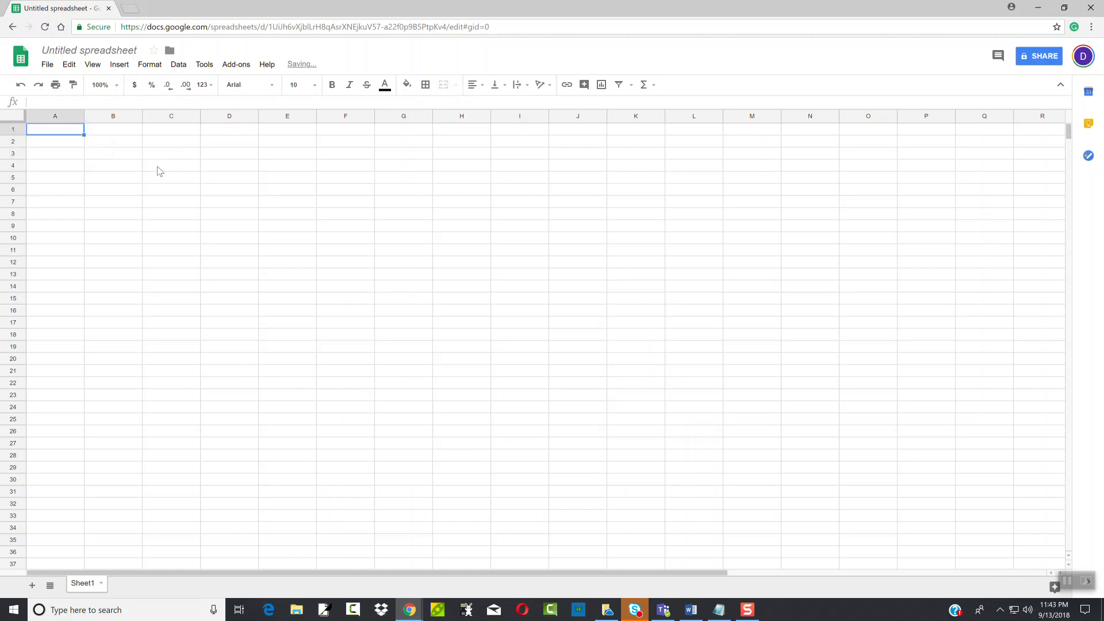
Switch to the Word directions and copy the Age in yrs. values for countries 1 to 18, Japan through Kuwait
key(alt+Tab)
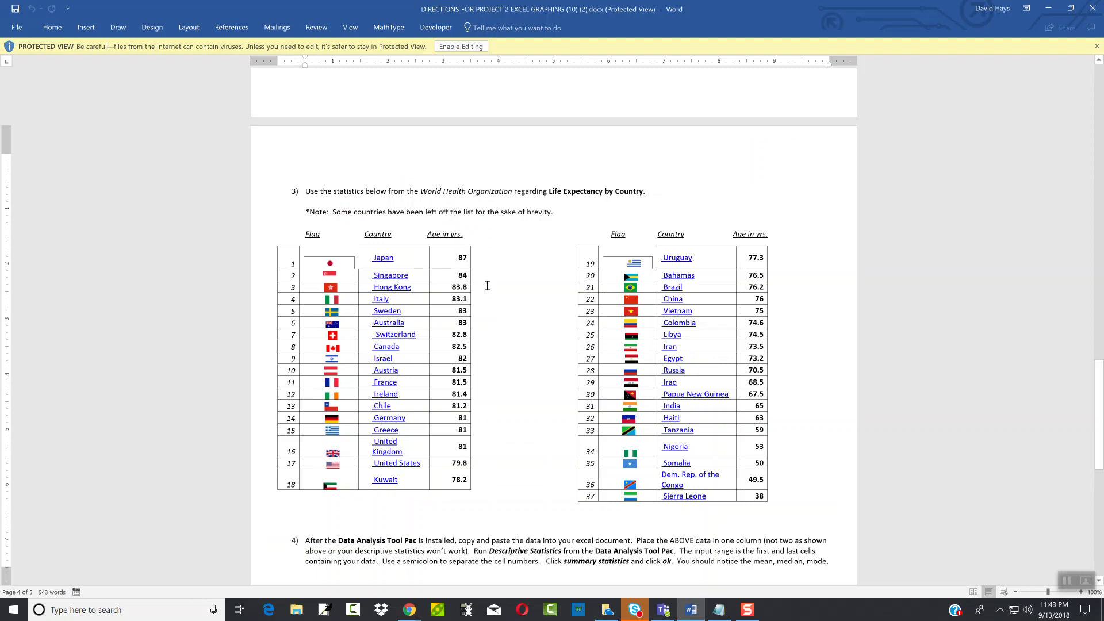
drag(448, 254, 461, 480)
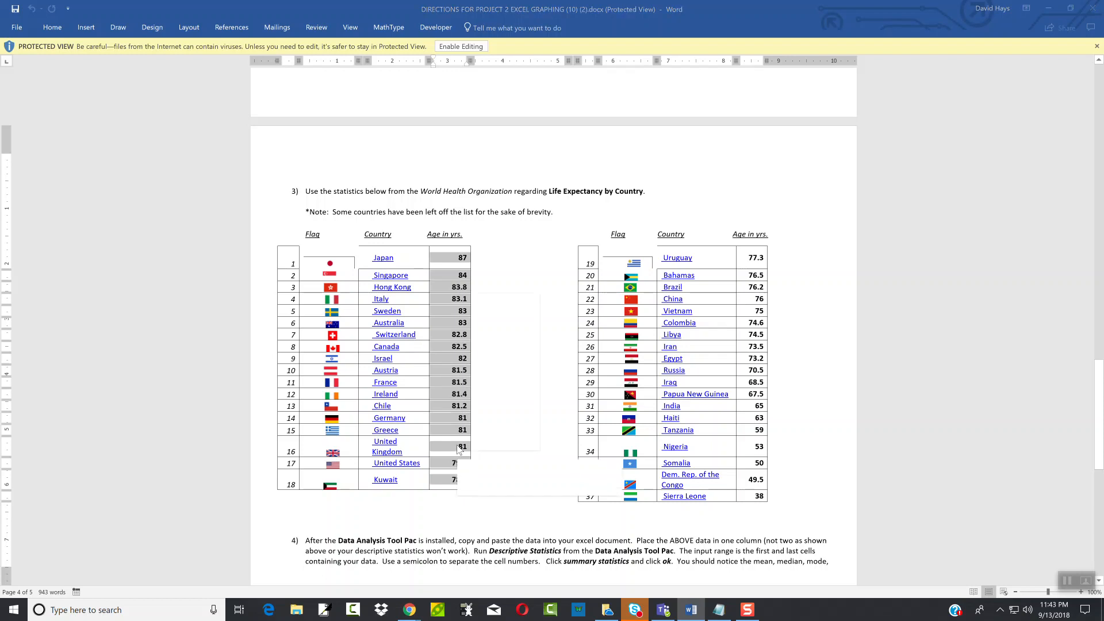
click(459, 449)
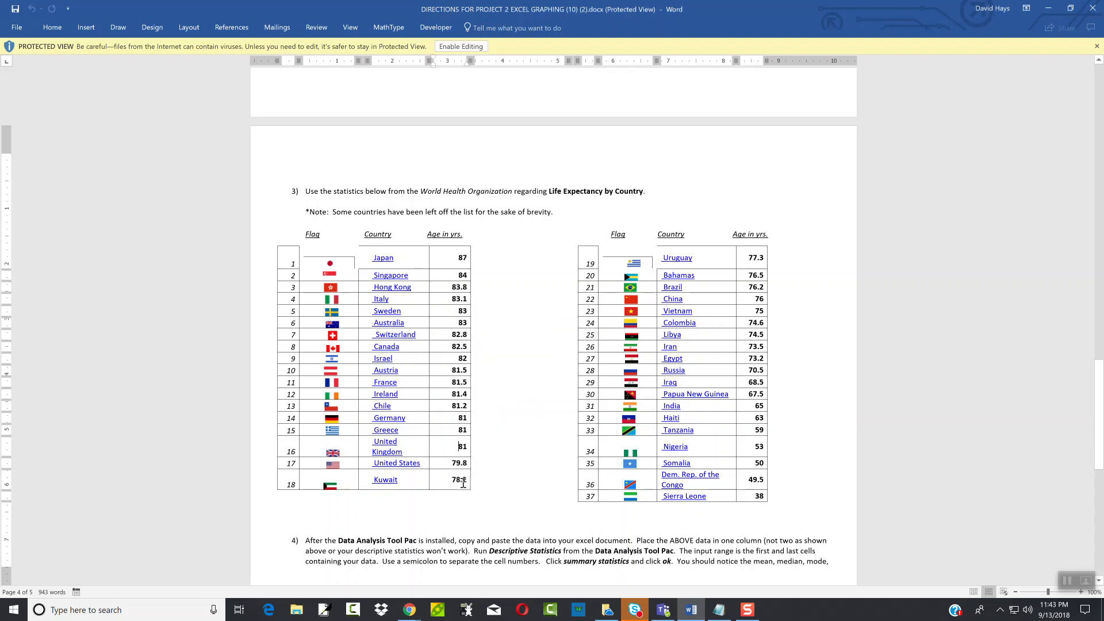
drag(470, 480, 451, 267)
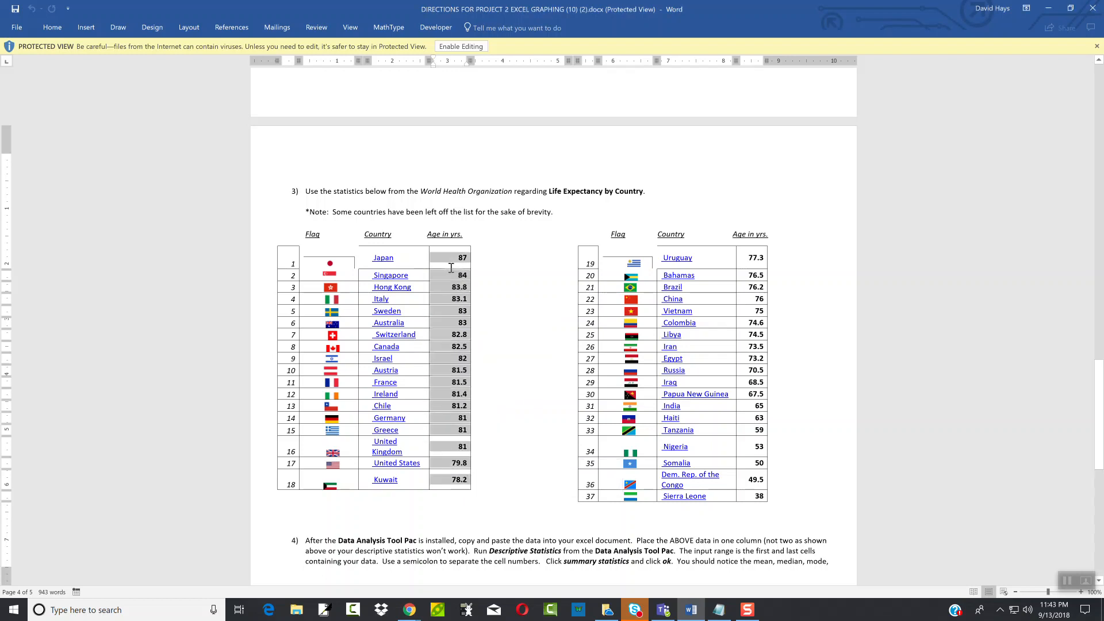
right_click(453, 260)
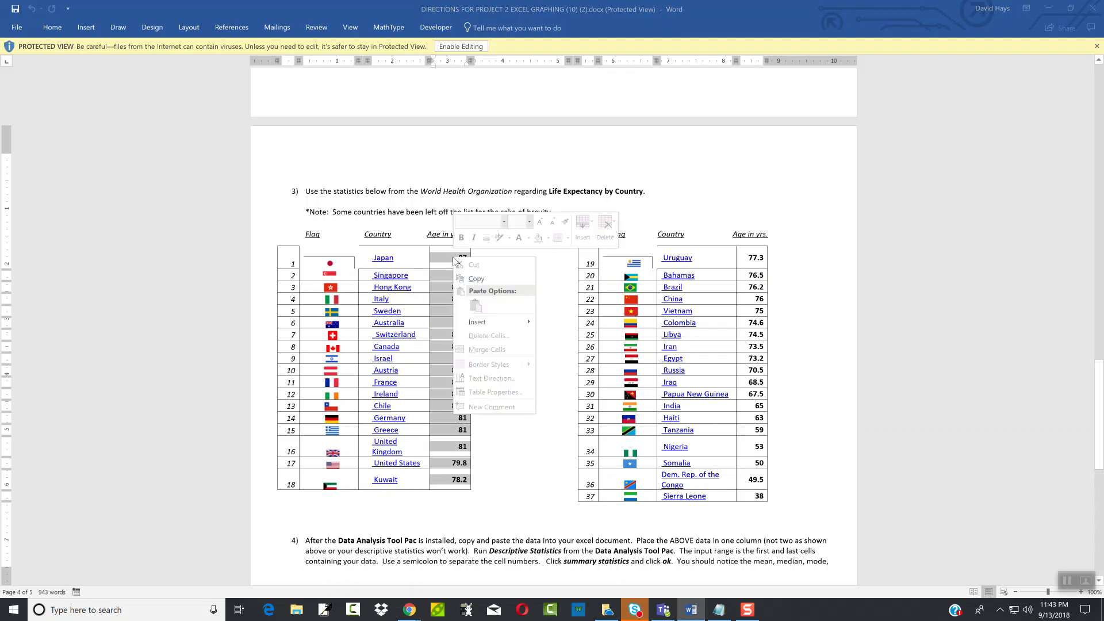
click(475, 279)
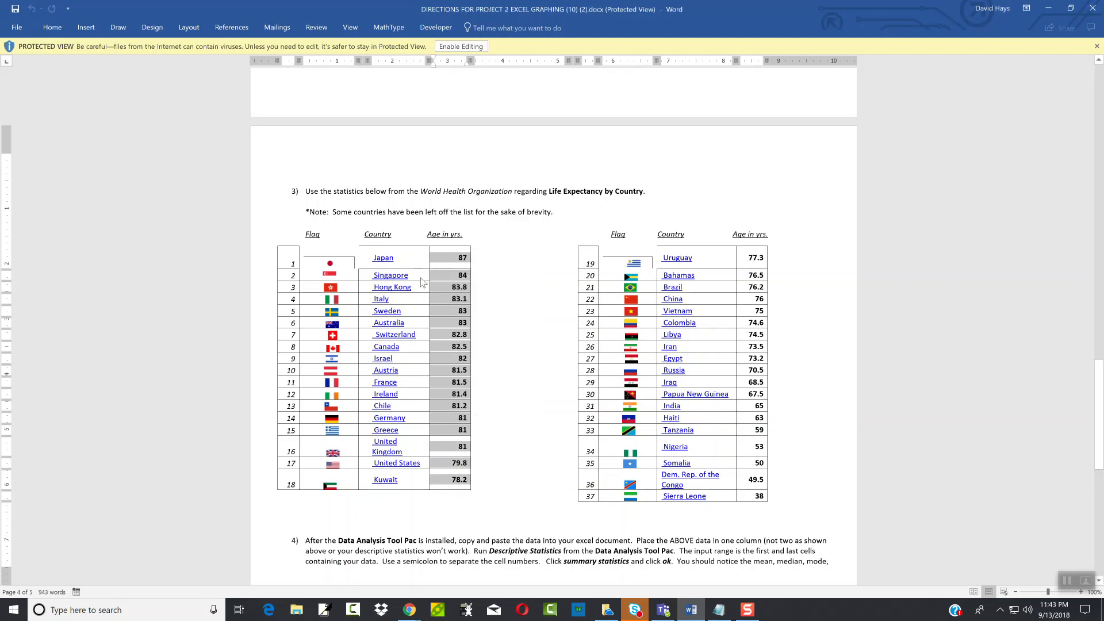
Switch to Google Sheets and paste the copied ages into column A, starting at A1
key(alt+Tab)
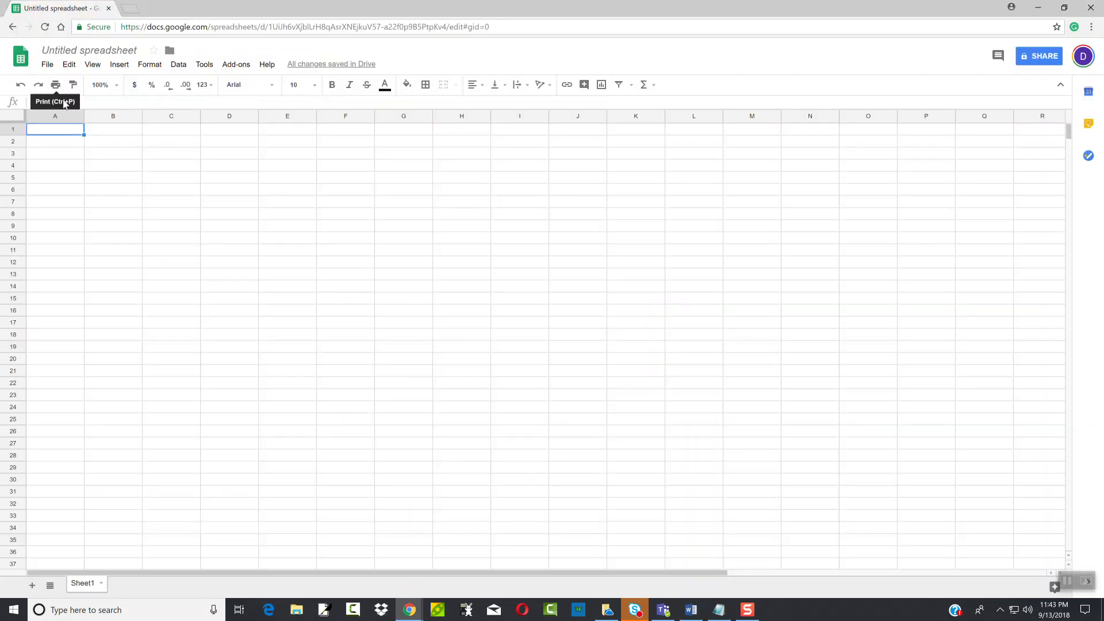
click(72, 65)
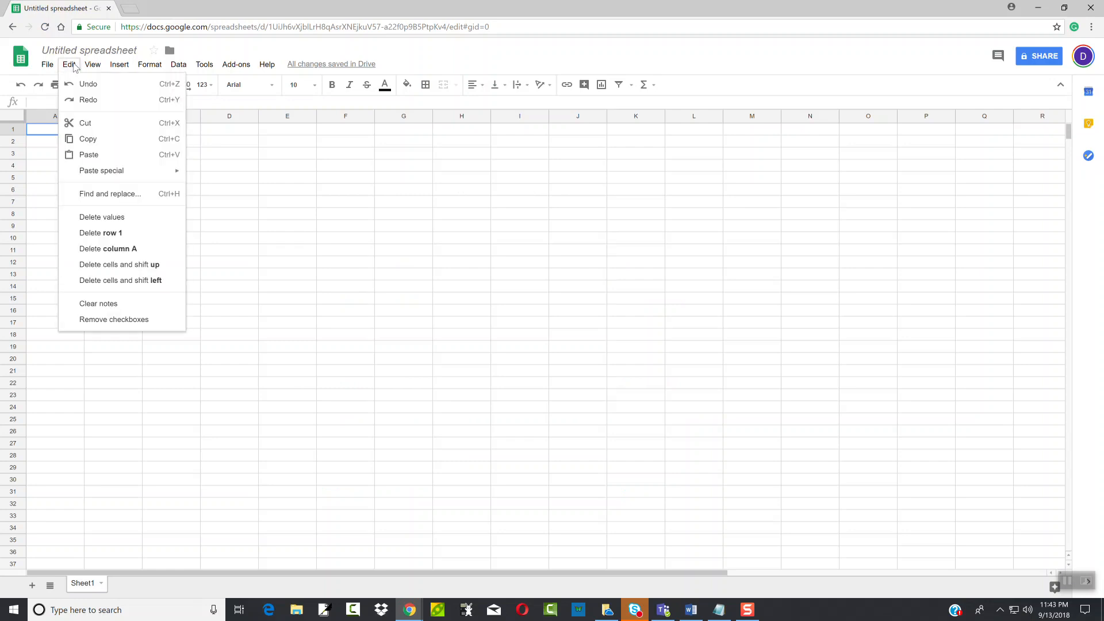
click(90, 155)
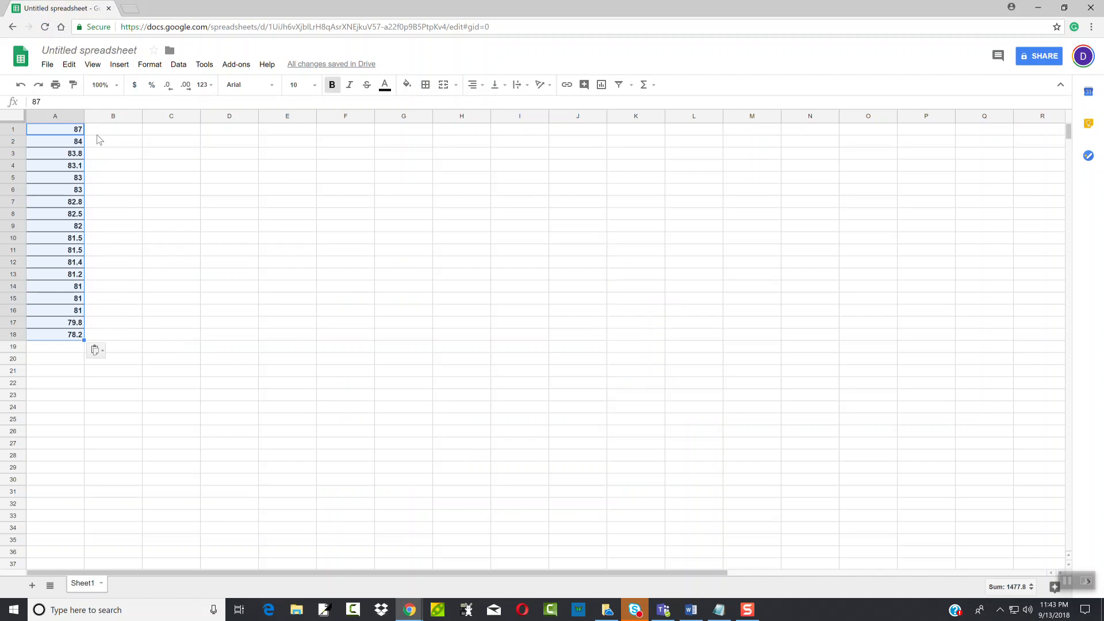
Search the Google Sheets add-ons for "data analysis", look through the offered tools, and close the add-ons window
click(242, 66)
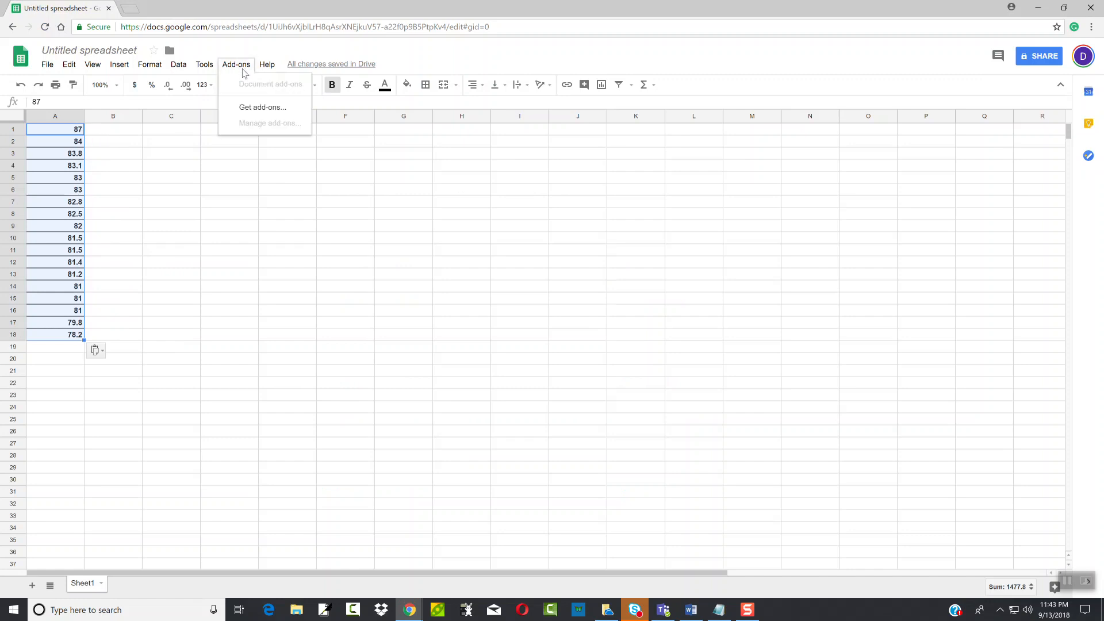
click(258, 108)
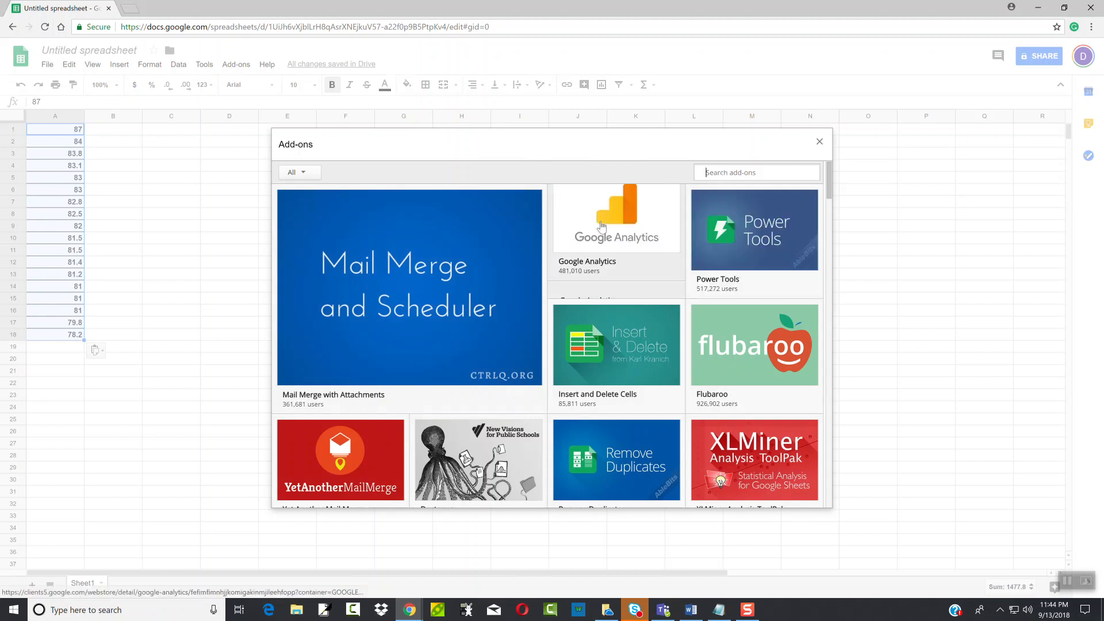
mouse_move(601, 226)
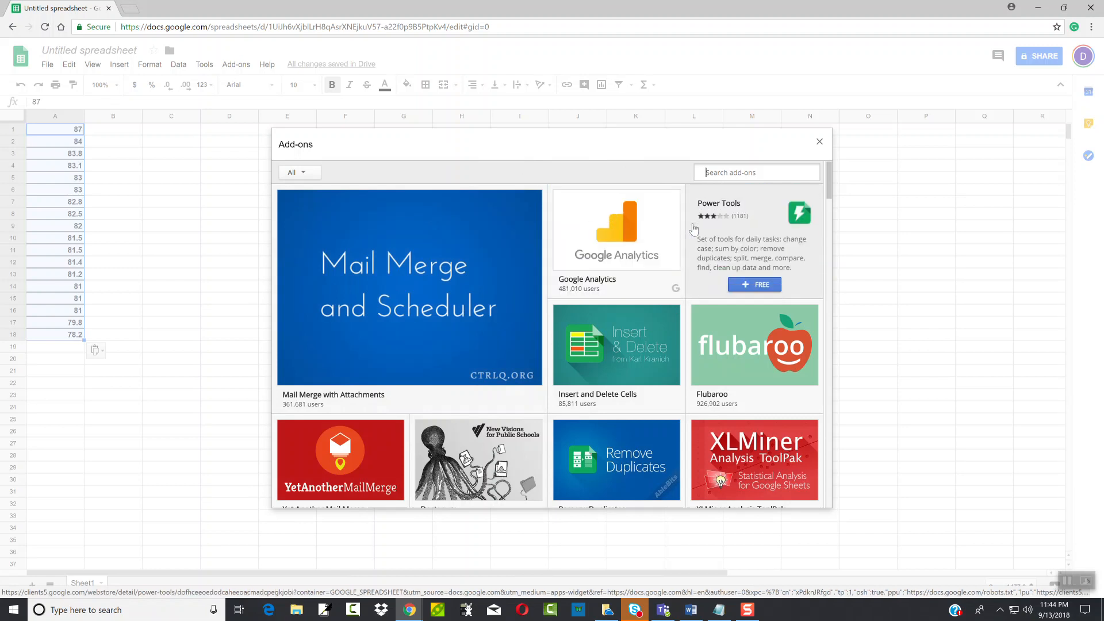
text(data analysis)
key(Return)
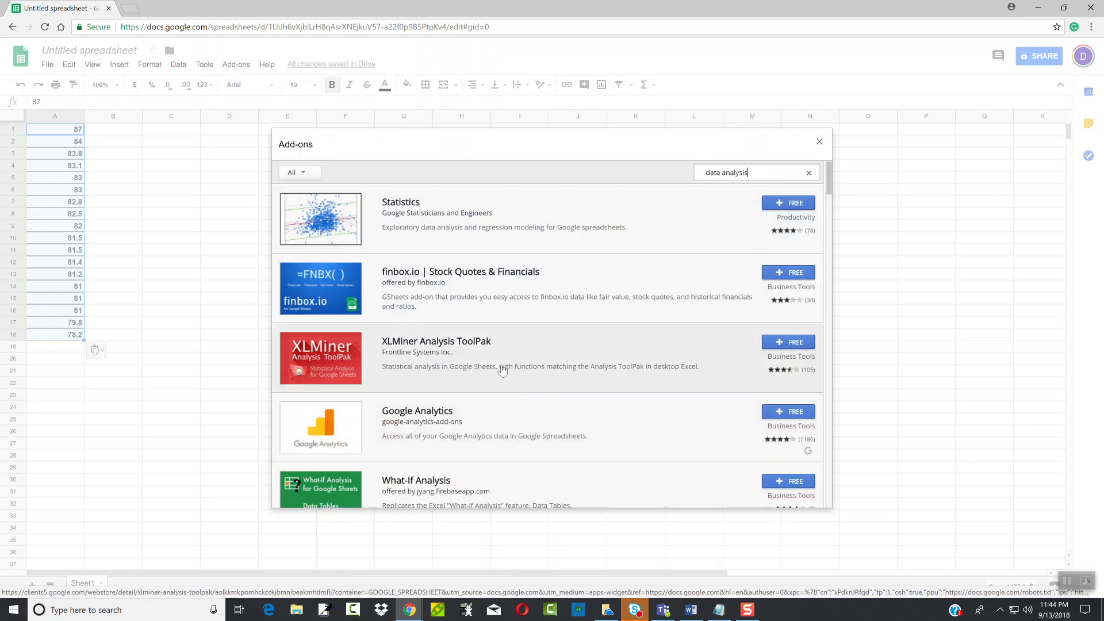
scroll(502, 370, down, 5)
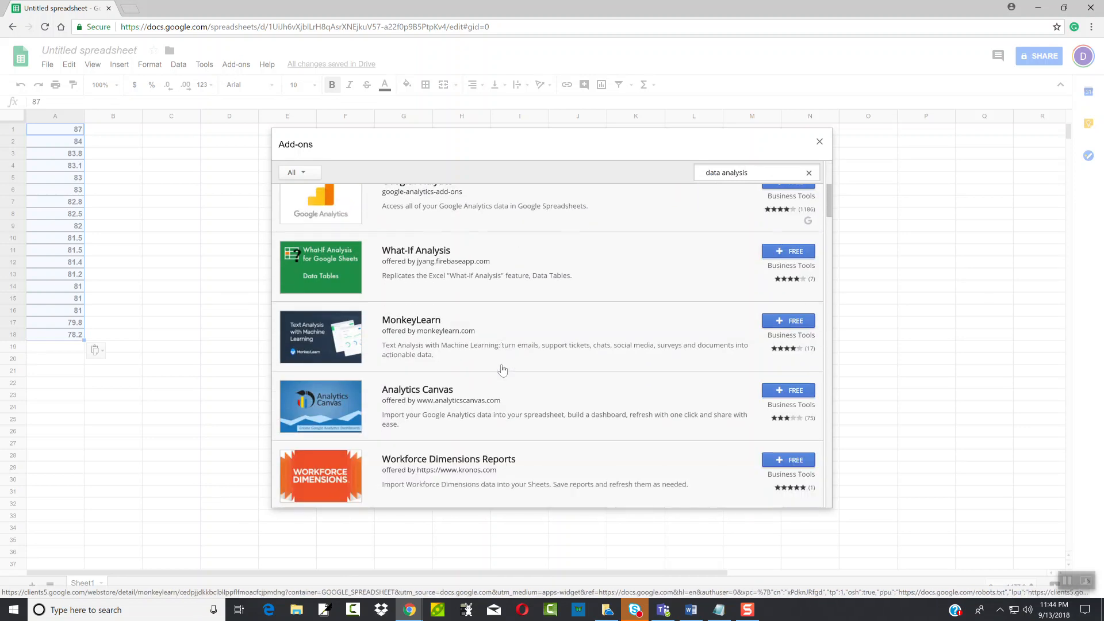
scroll(502, 370, down, 7)
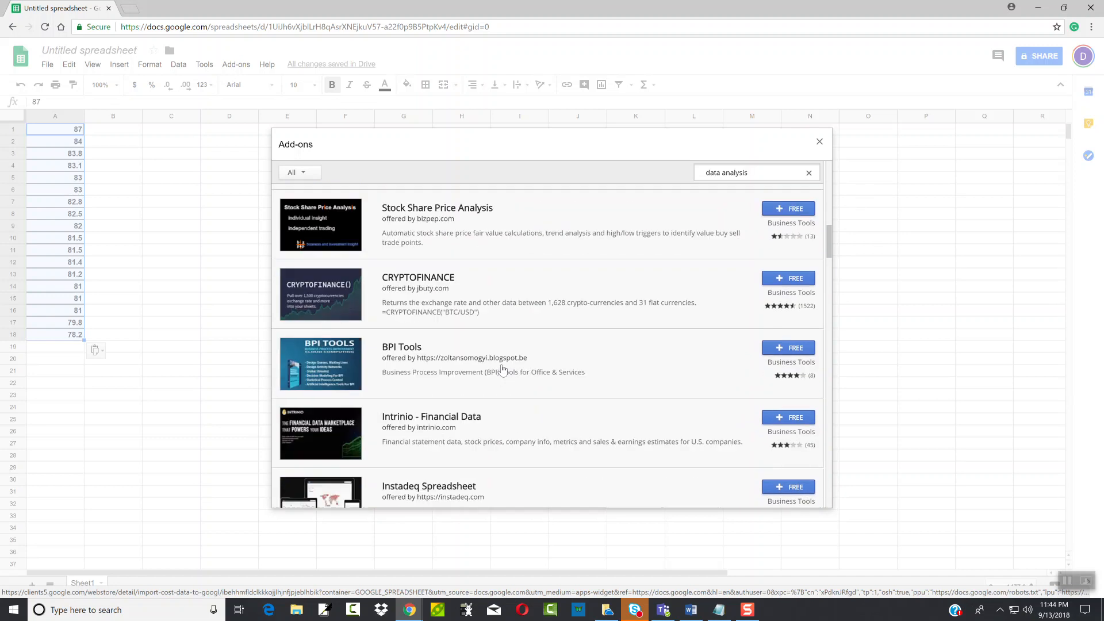
scroll(503, 368, down, 4)
scroll(502, 370, down, 4)
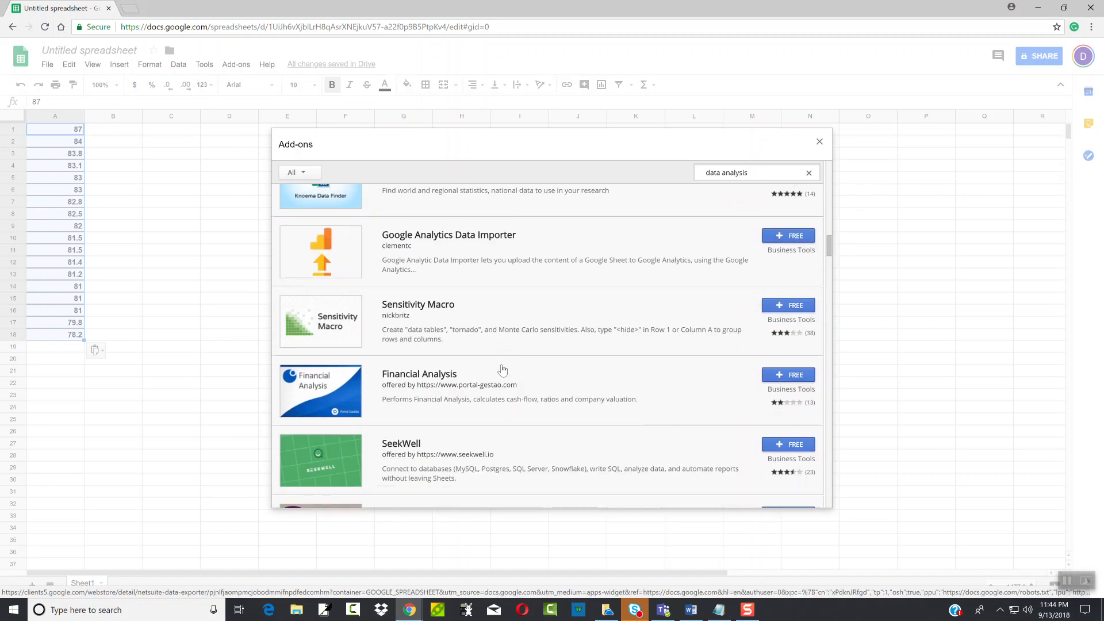
click(819, 142)
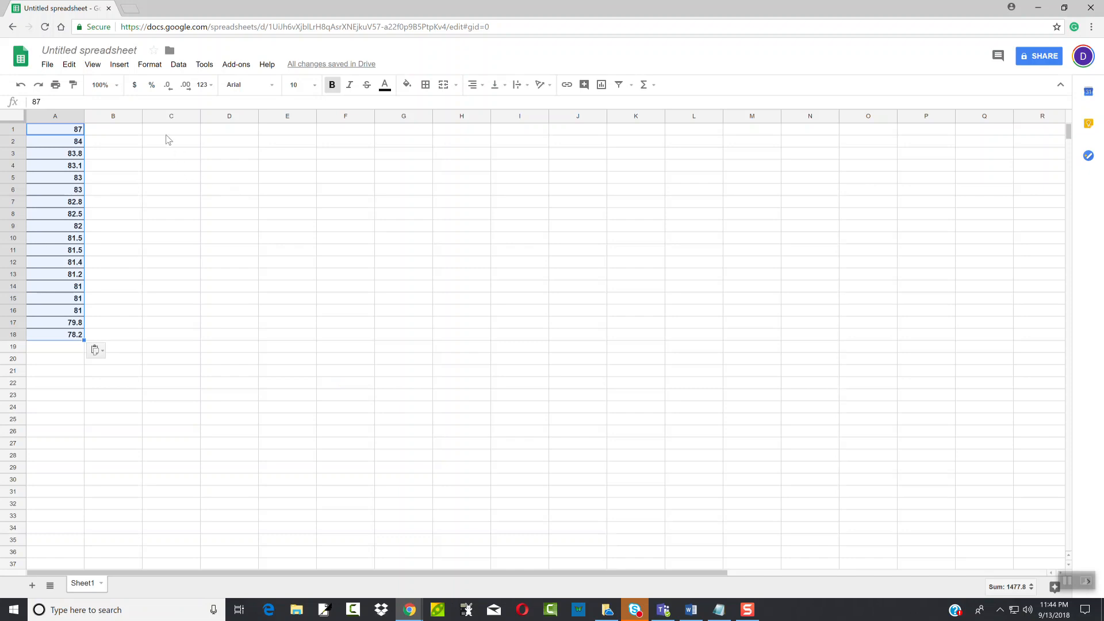
Insert a chart based on A1:A18, change its type to Histogram chart, and enlarge it
click(118, 65)
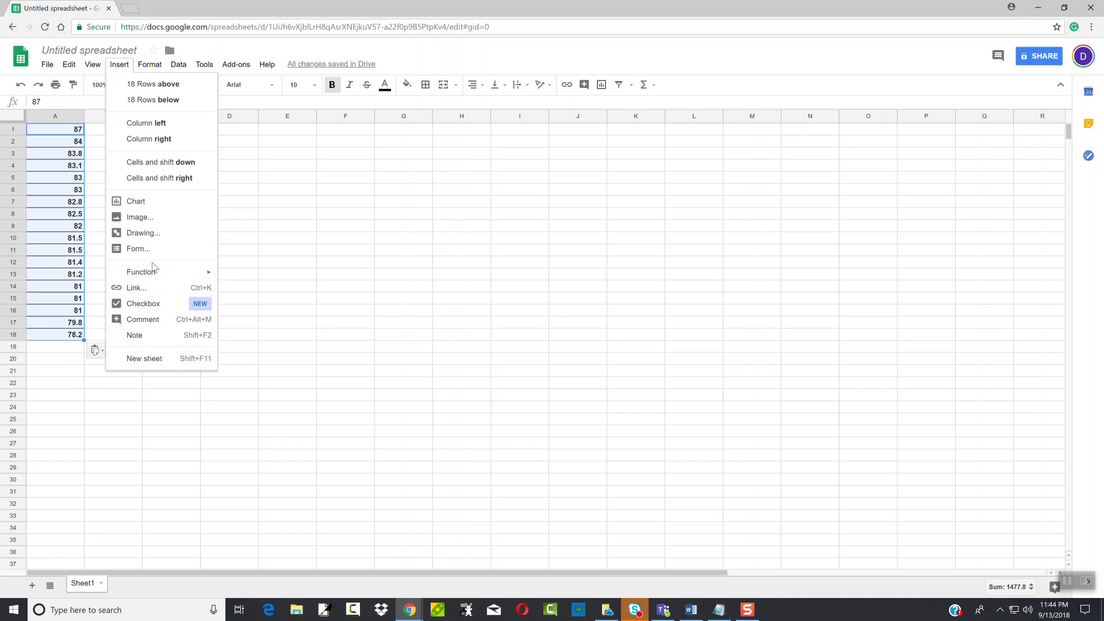
click(149, 204)
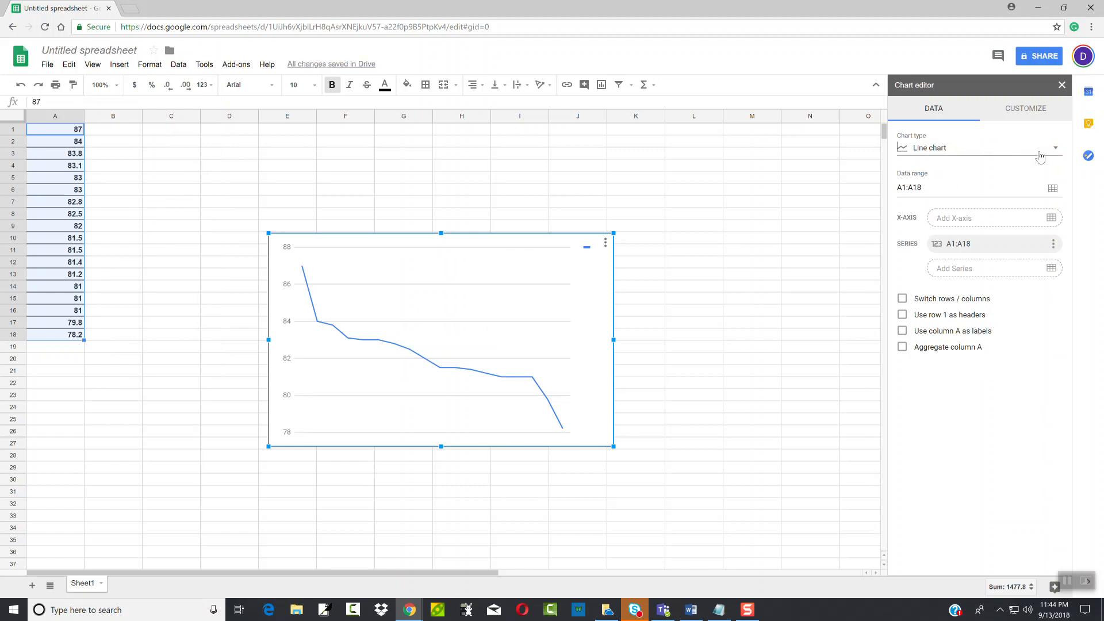
click(1054, 151)
click(1055, 151)
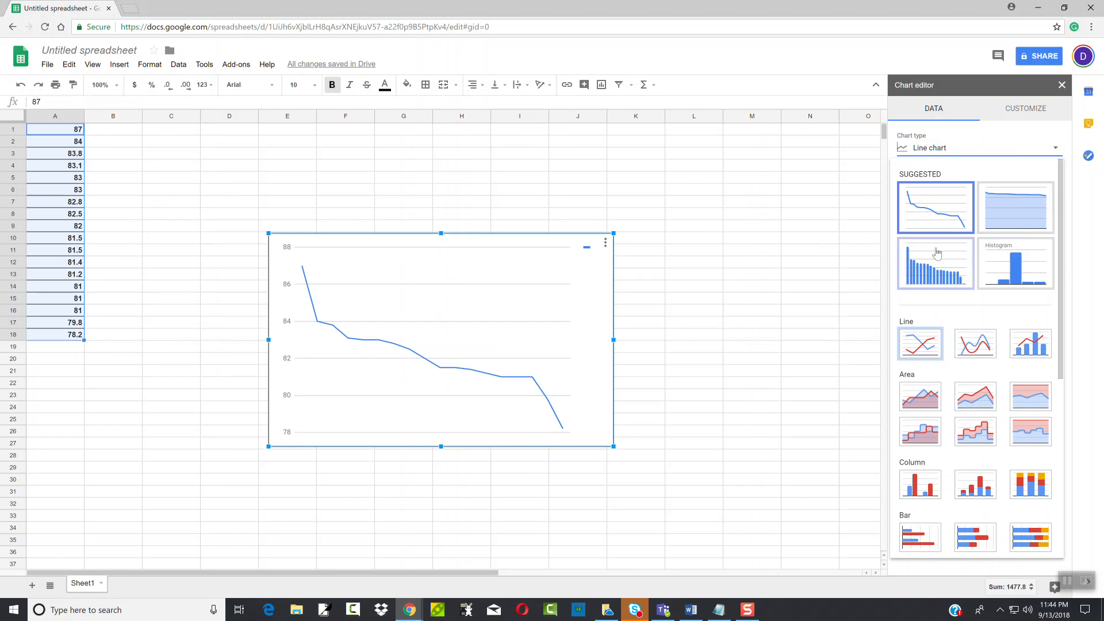
click(1004, 265)
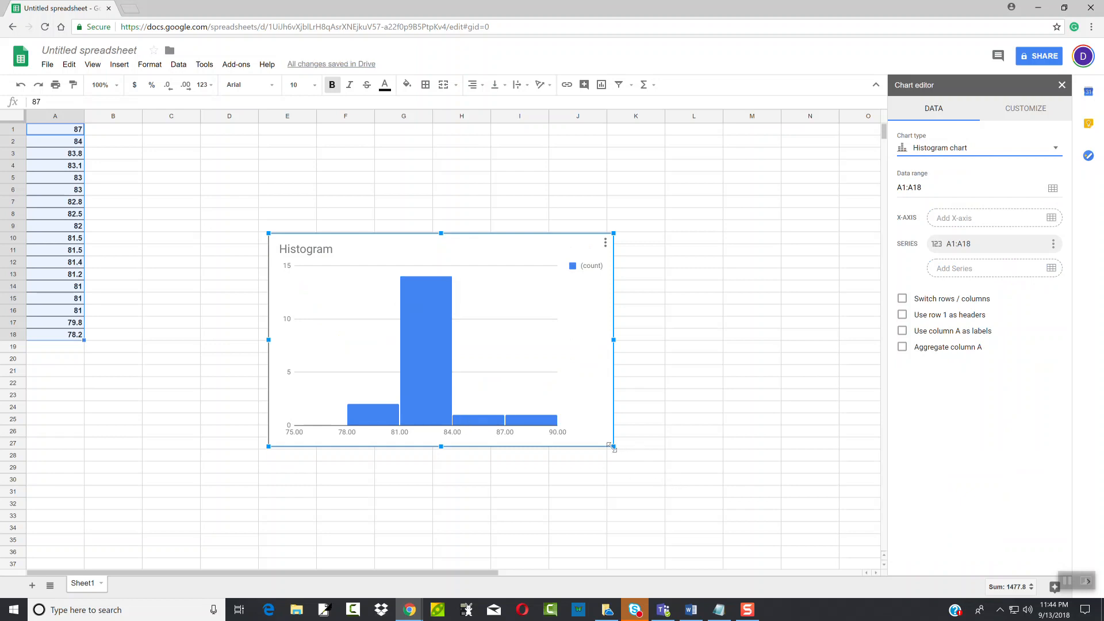
drag(611, 446, 703, 502)
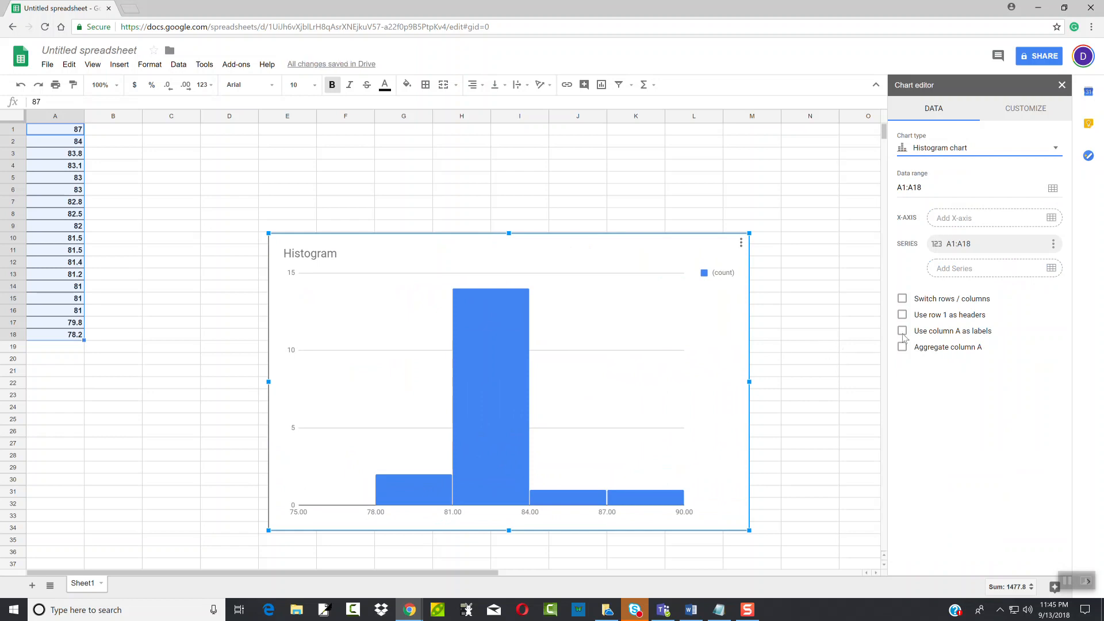
Switch to the Word directions and review the histogram requirements for summary statistics, bins, intervals, and titles
key(alt+Tab)
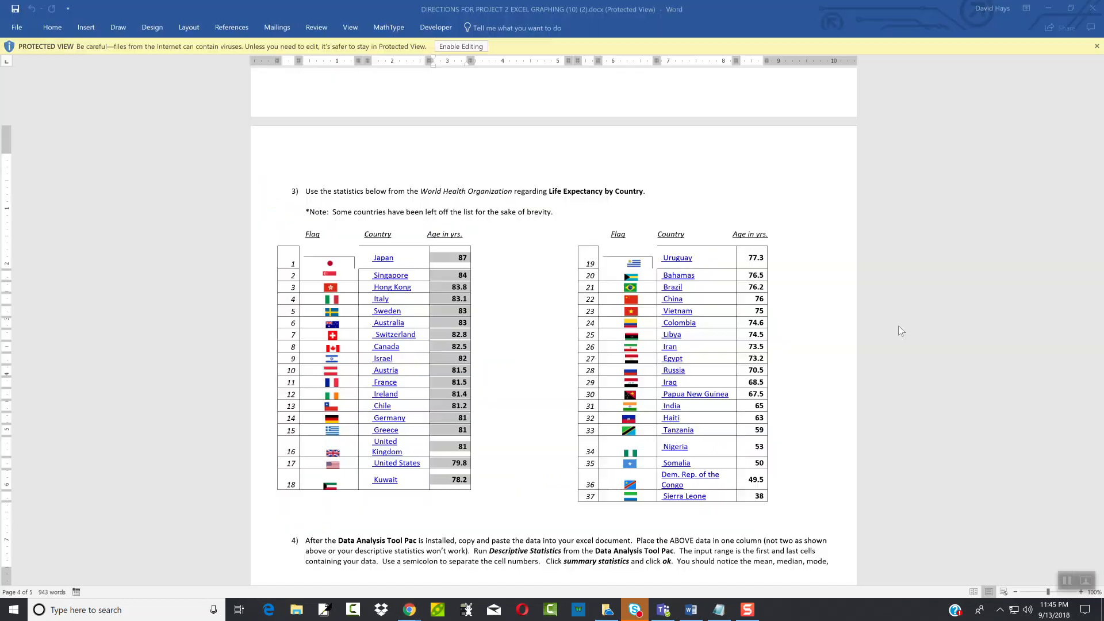
scroll(709, 354, down, 20)
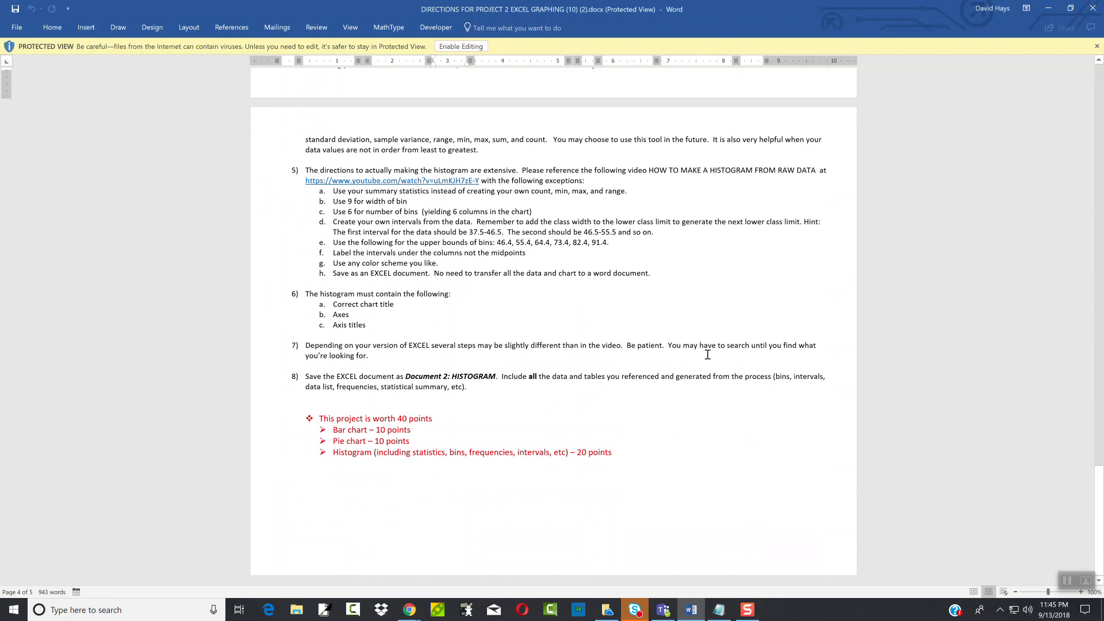
scroll(708, 355, up, 5)
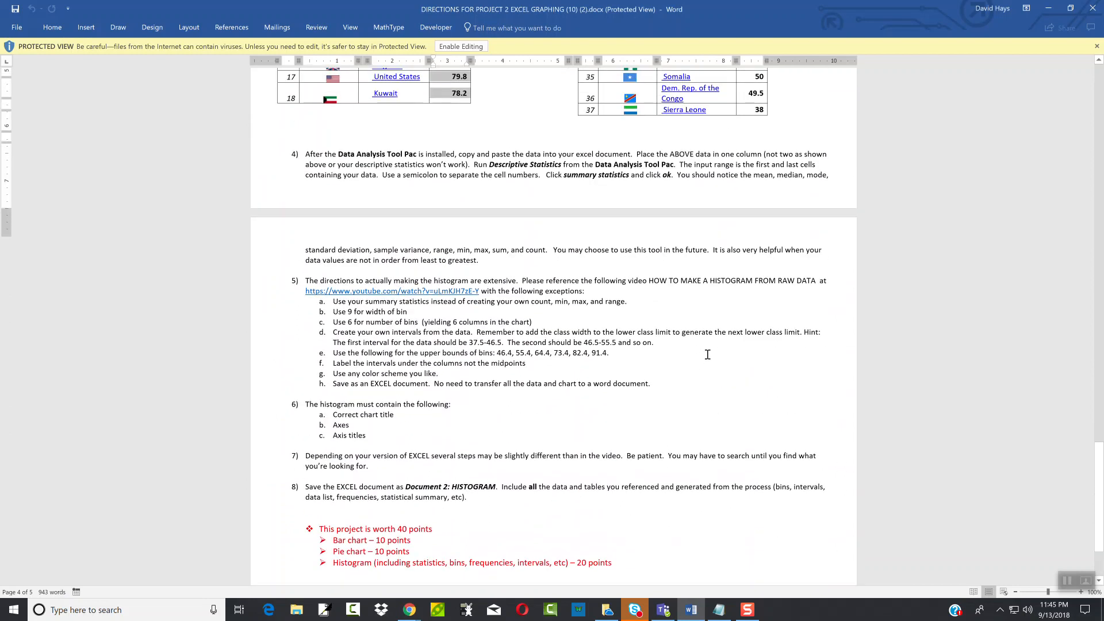
scroll(707, 354, up, 4)
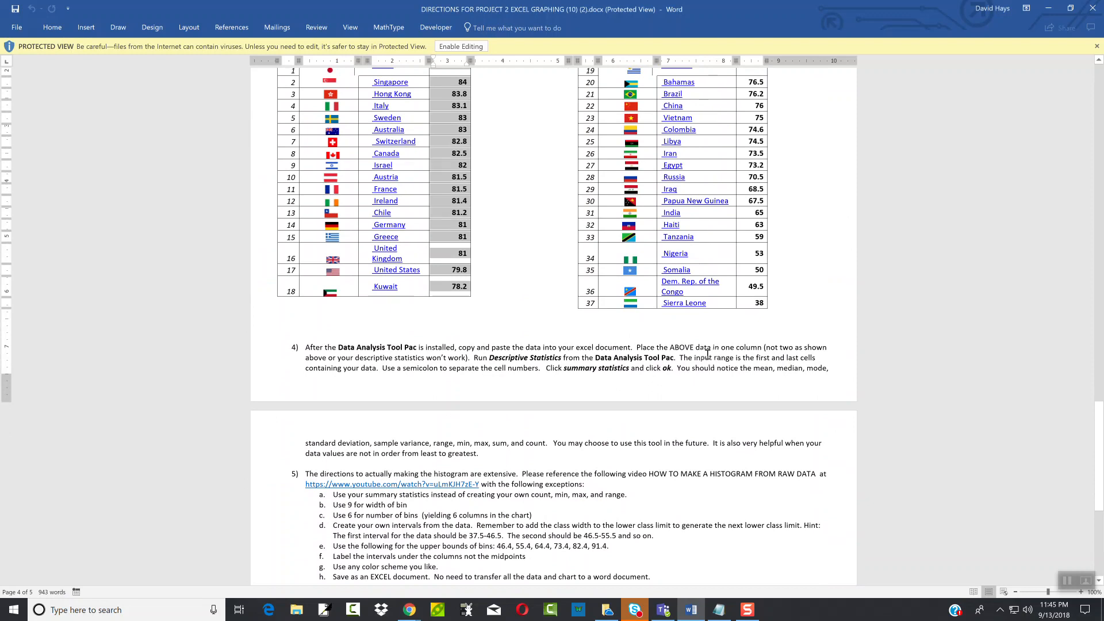
scroll(708, 355, down, 5)
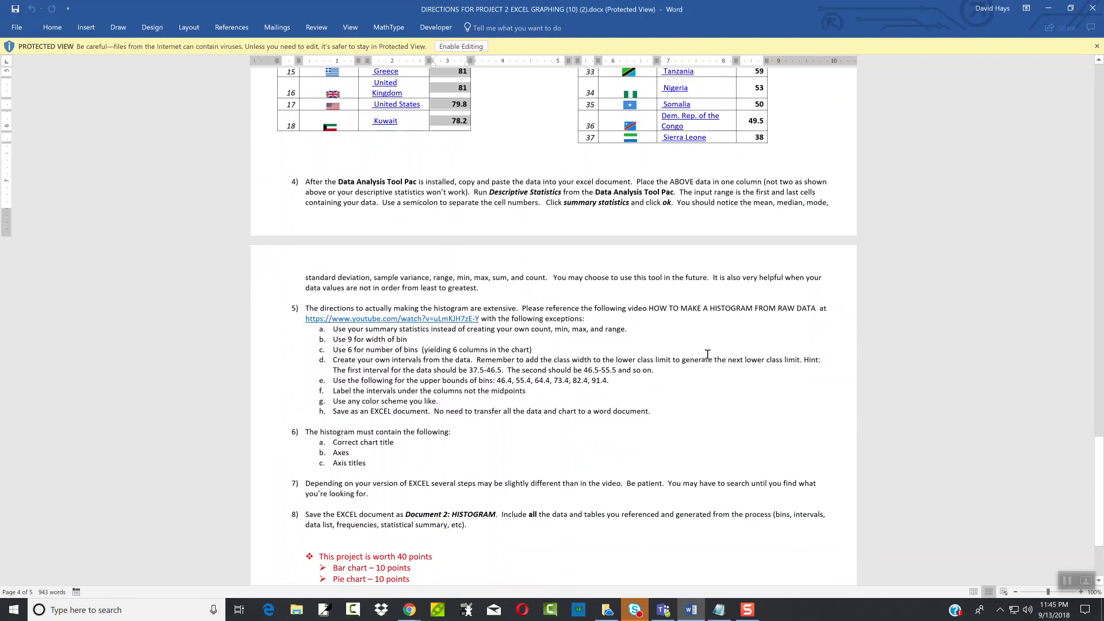
Switch to Google Sheets and enter 85, 80, 75 and 70 in cells B1:B4 beside the age data
key(alt+Tab)
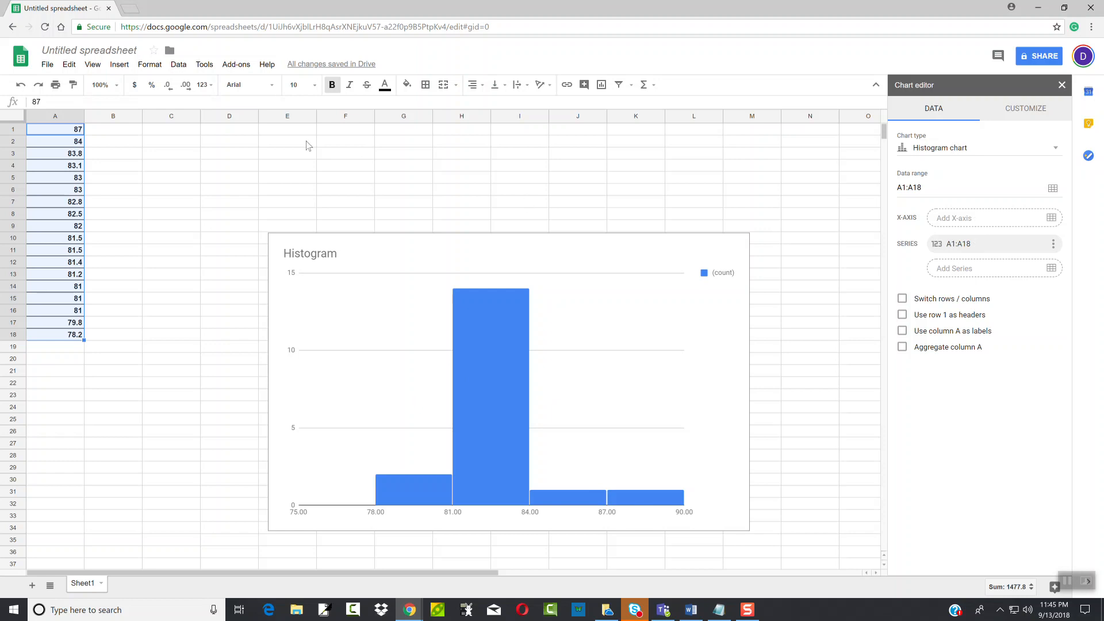
double_click(122, 132)
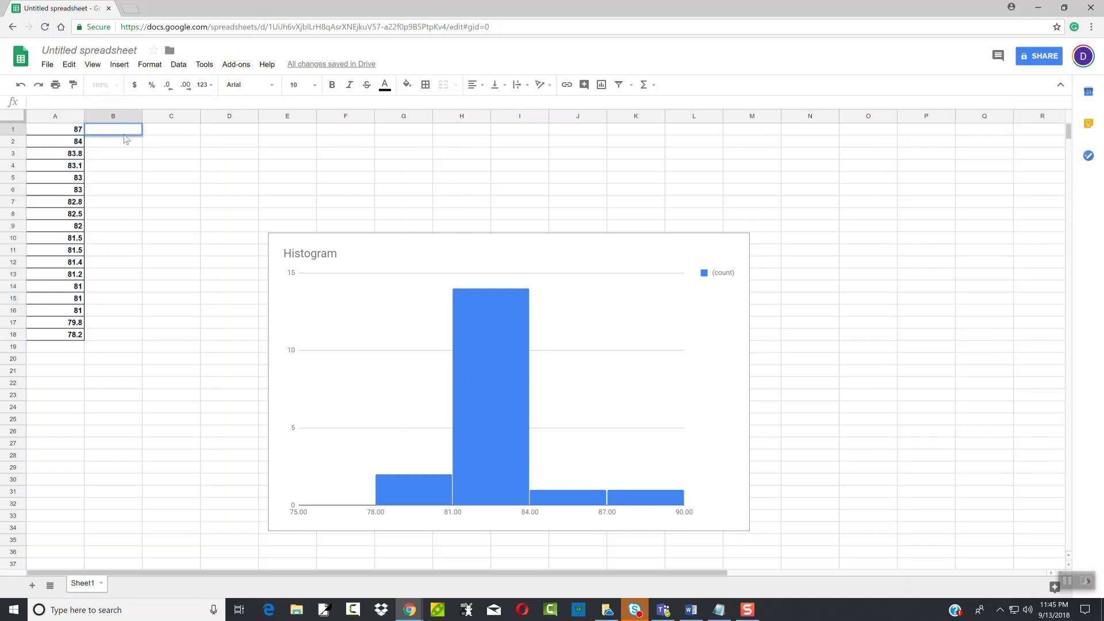
text(85)
key(Return)
text(80)
key(Return)
text(75)
key(Return)
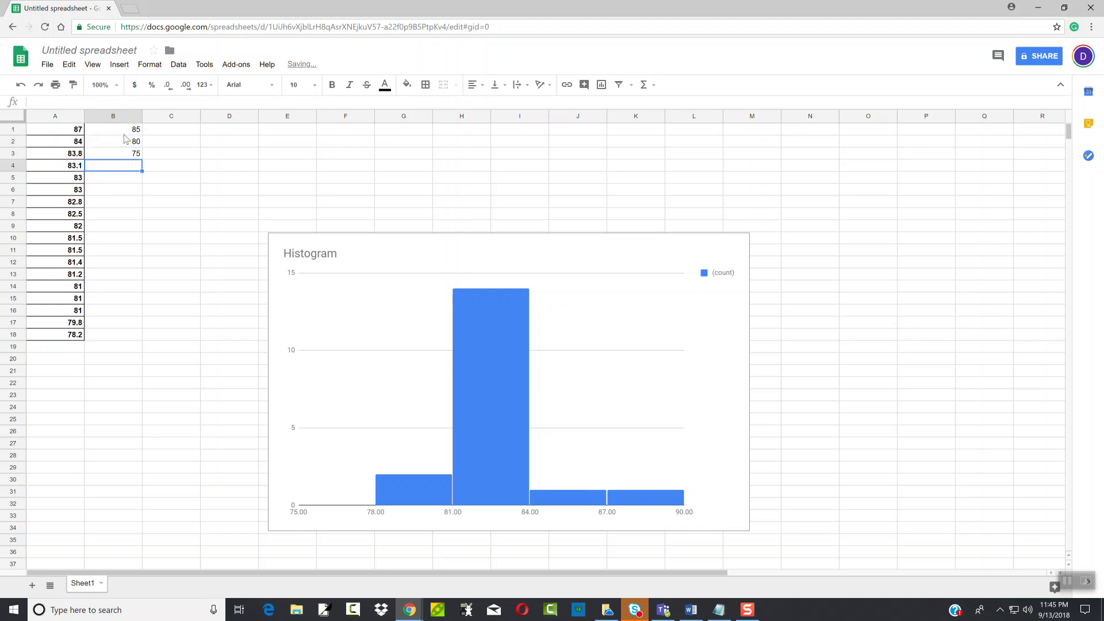
text(70)
key(Return)
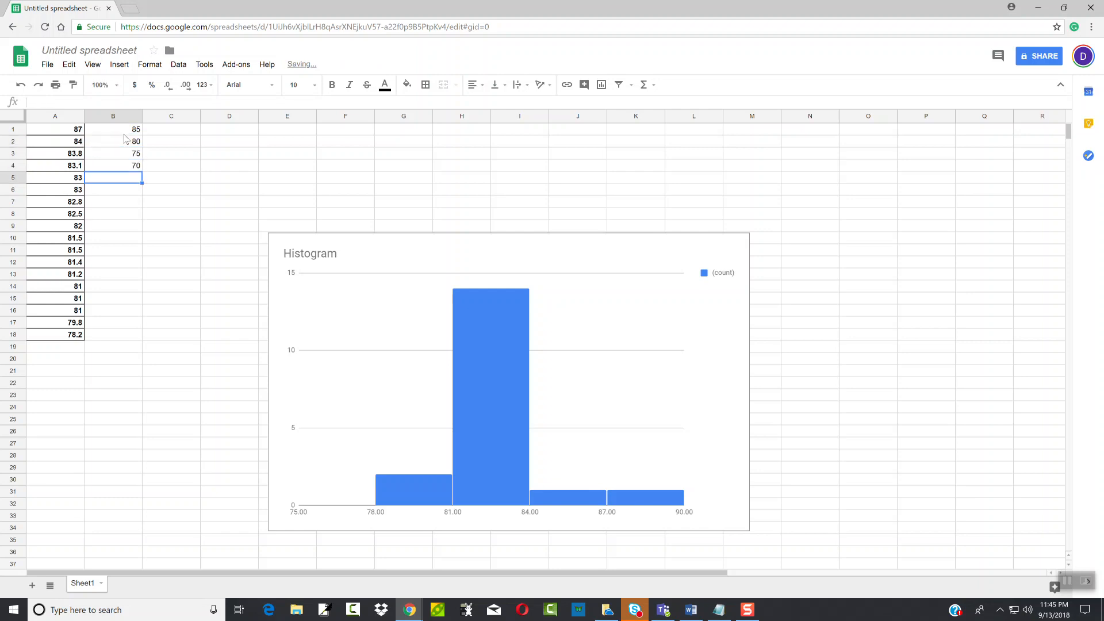
Enter 65 in cell B5 to complete the column of bin values
text(65)
key(Return)
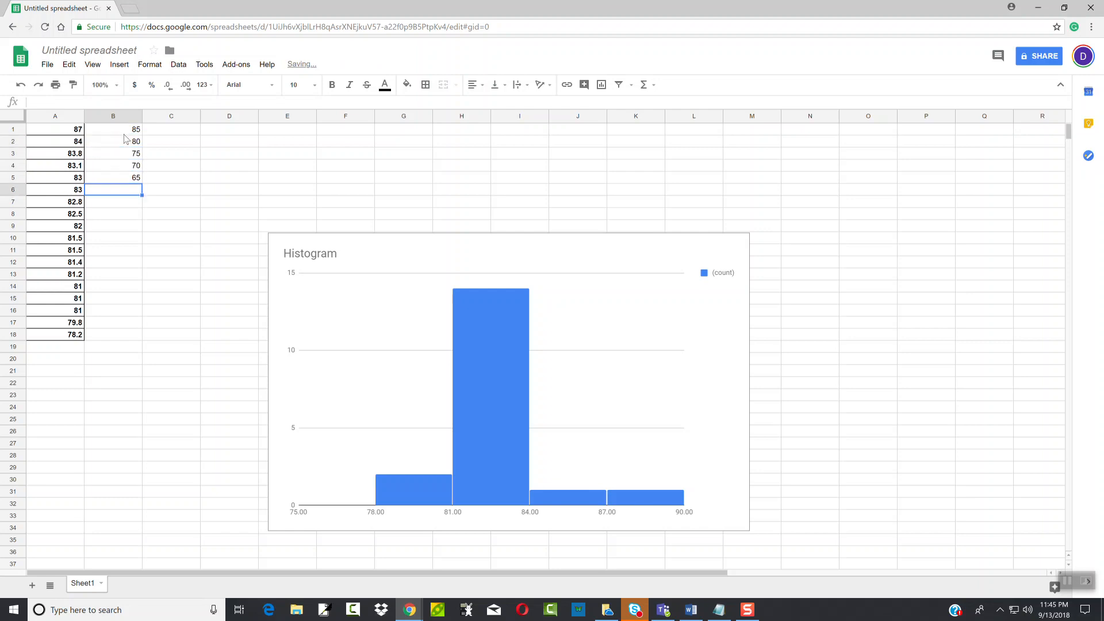
Open the histogram for editing and examine its customization options for buckets, titles, series, legend, axes and gridlines
click(668, 323)
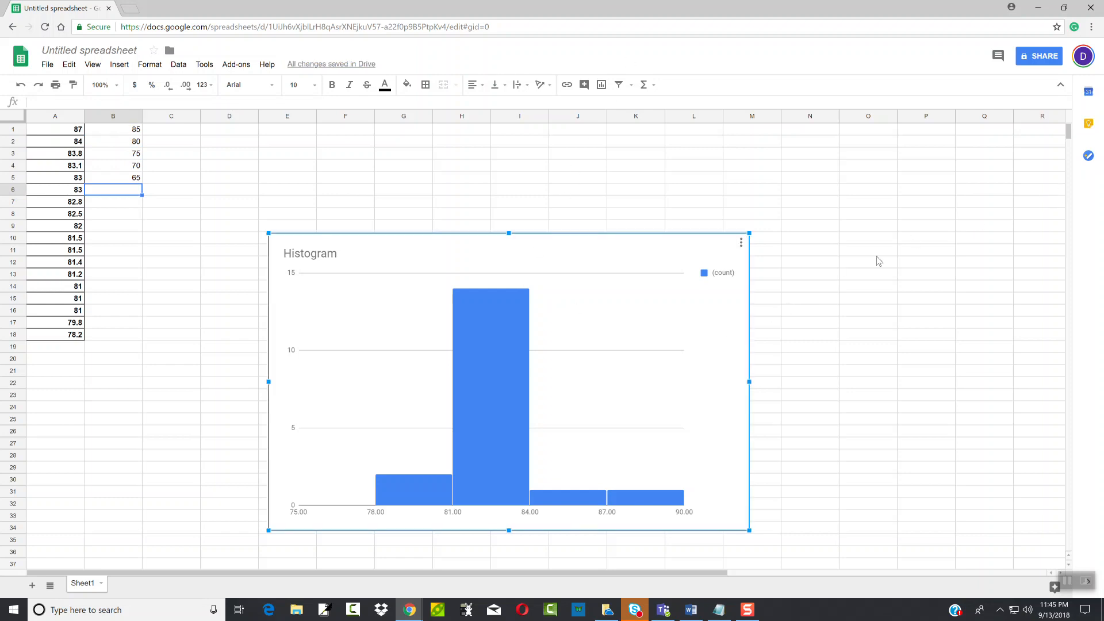
click(740, 243)
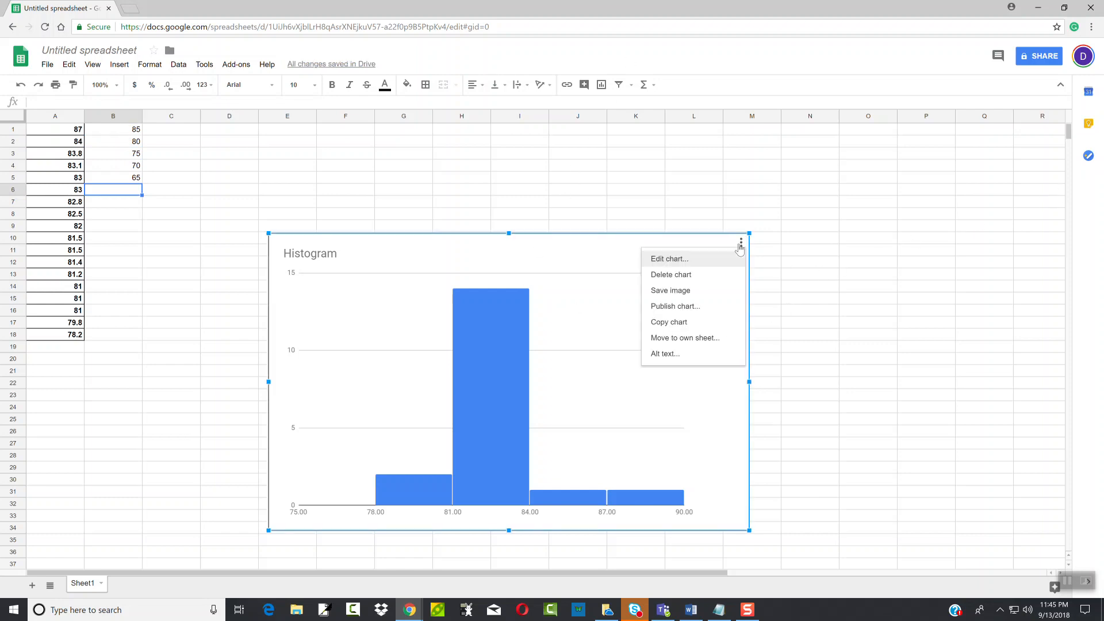
click(677, 258)
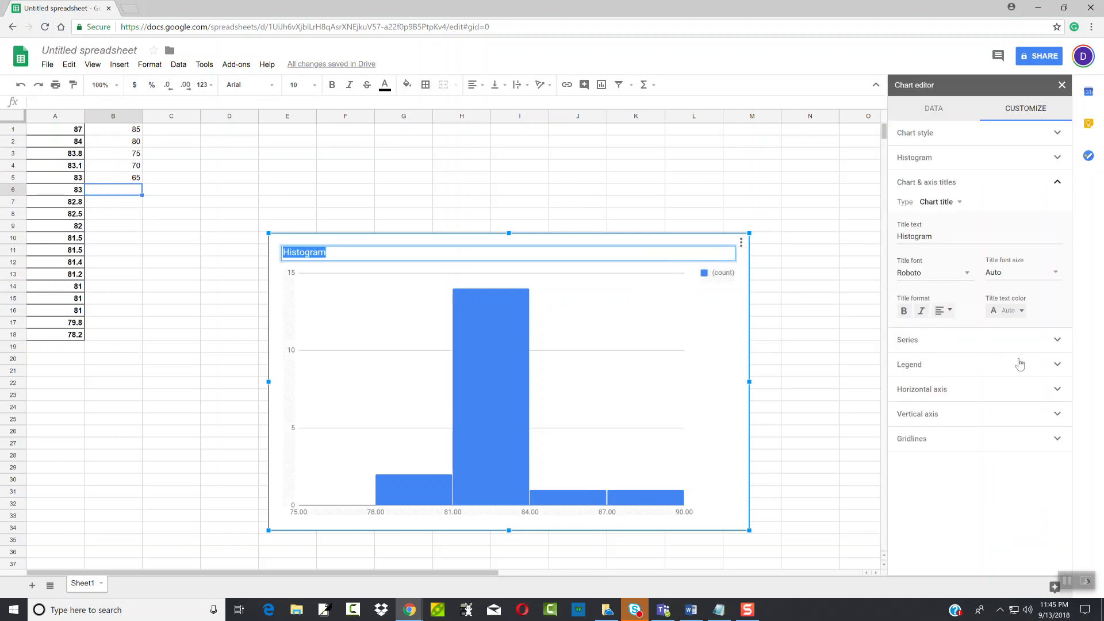
click(1057, 342)
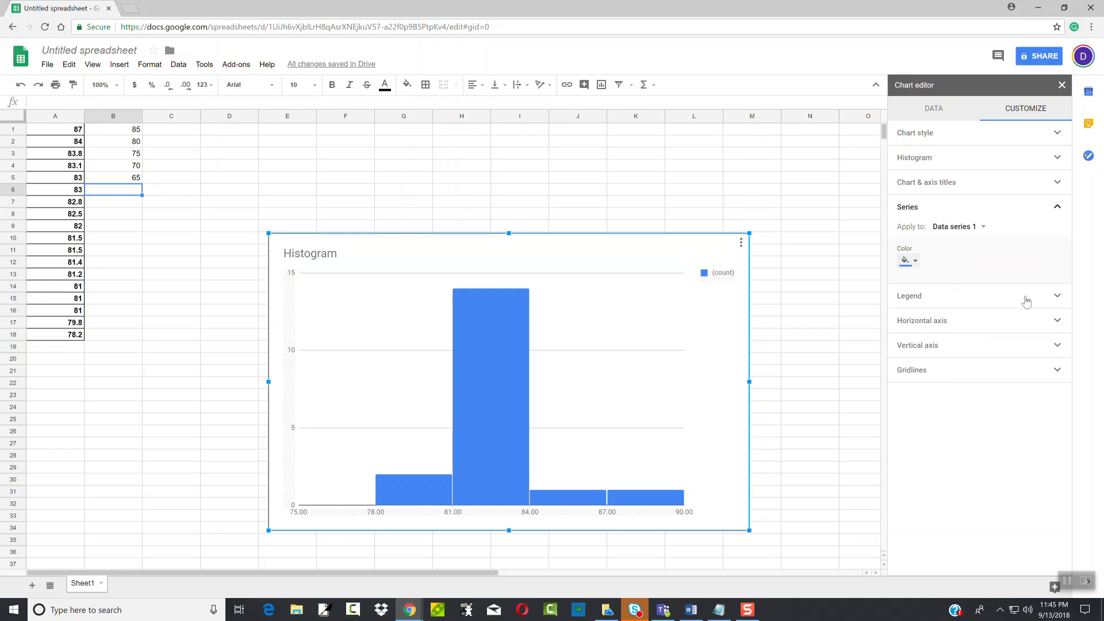
click(1063, 303)
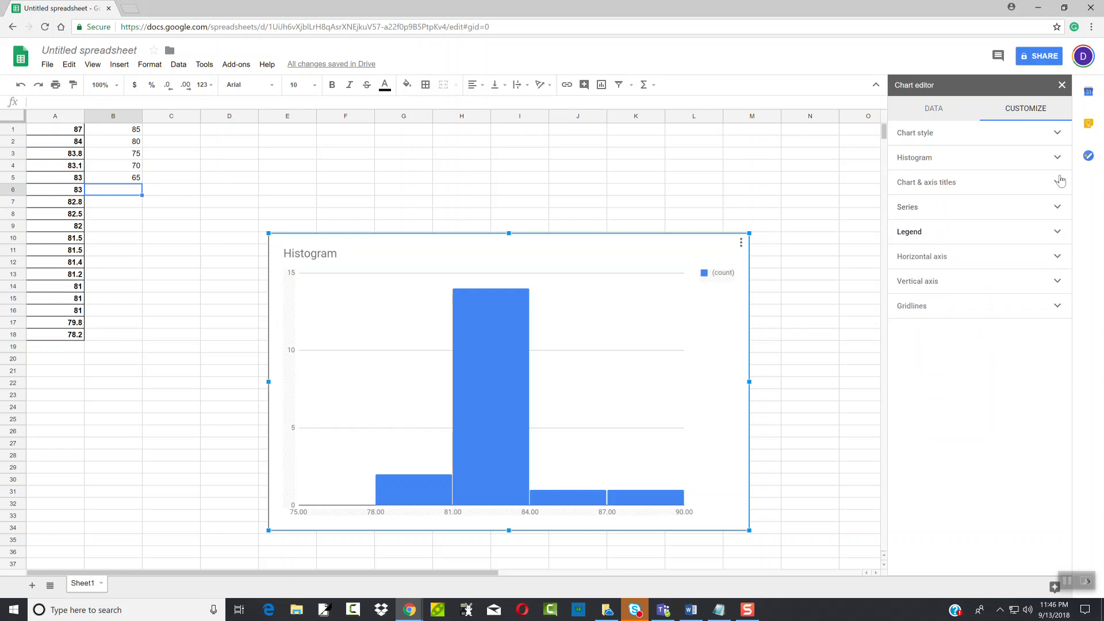
click(990, 158)
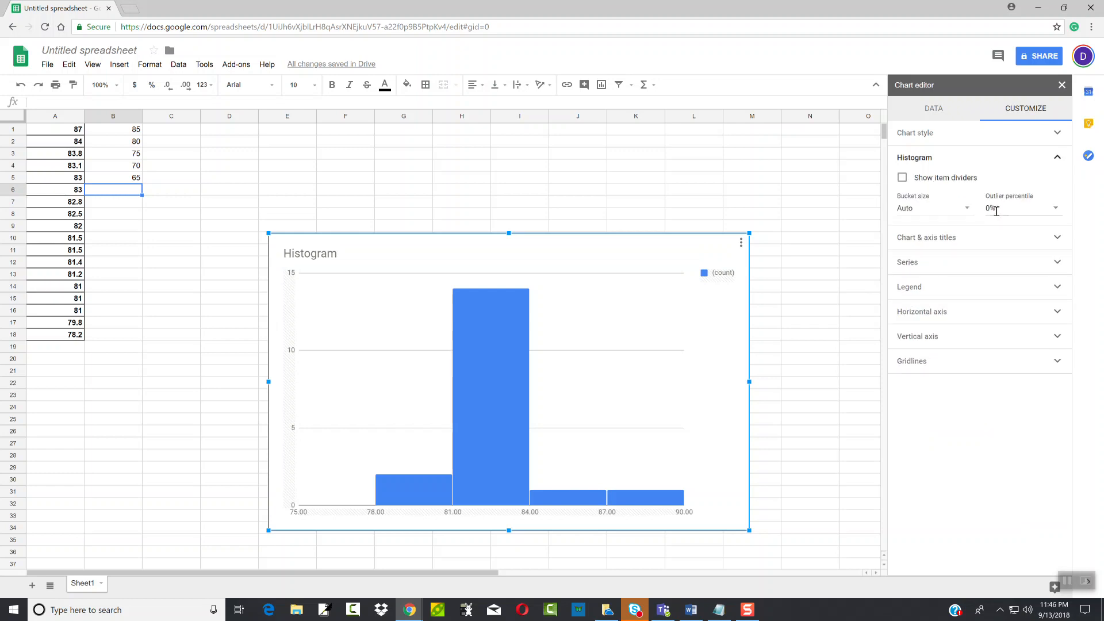
click(952, 242)
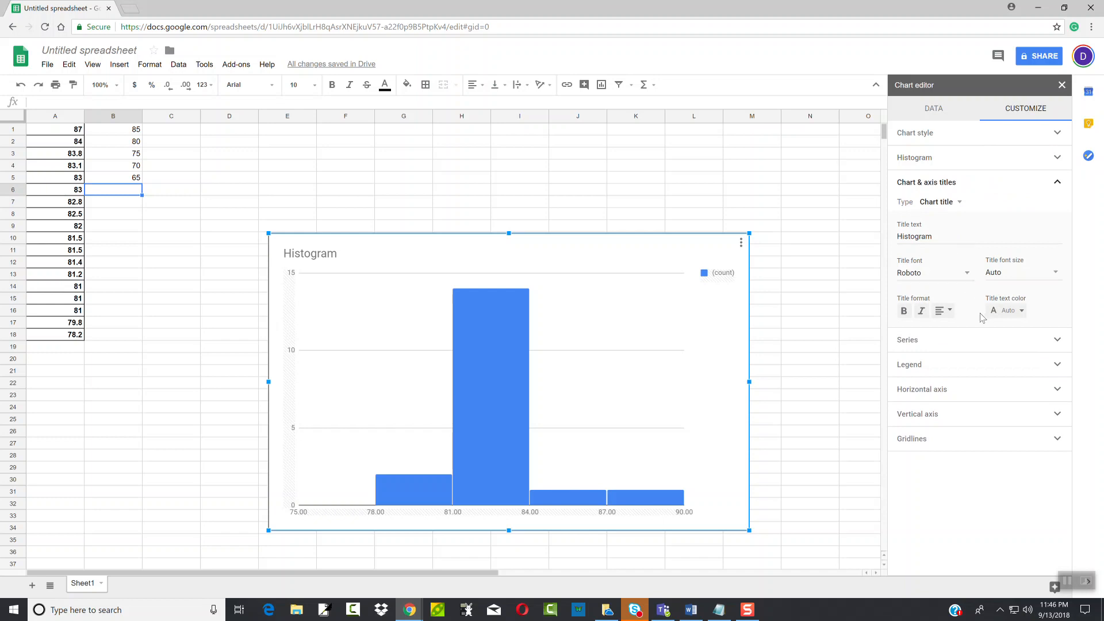
click(964, 347)
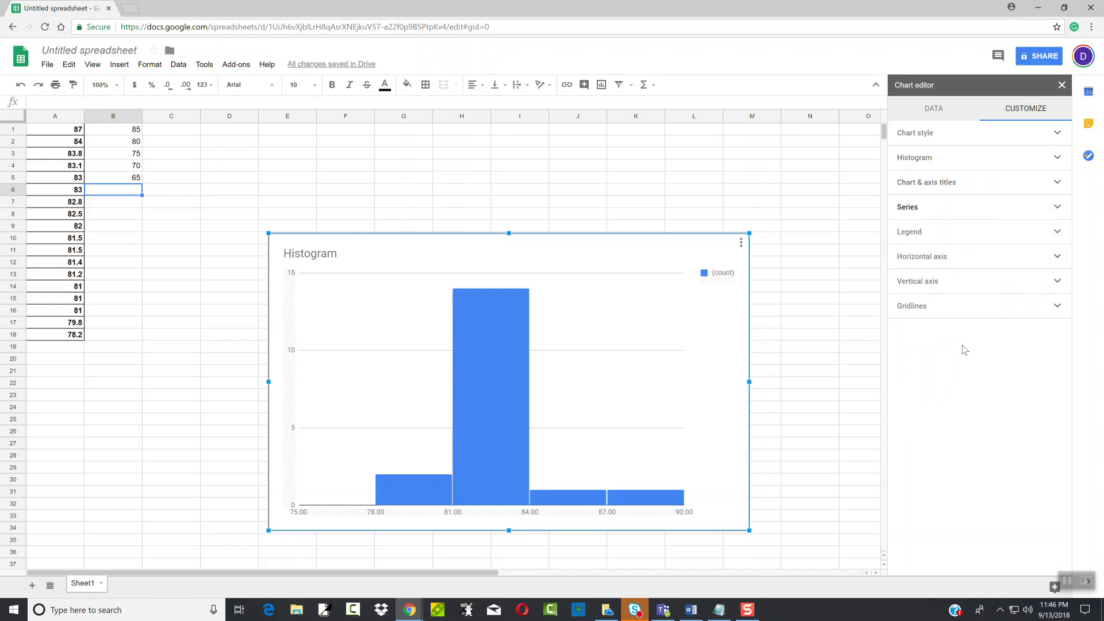
click(956, 213)
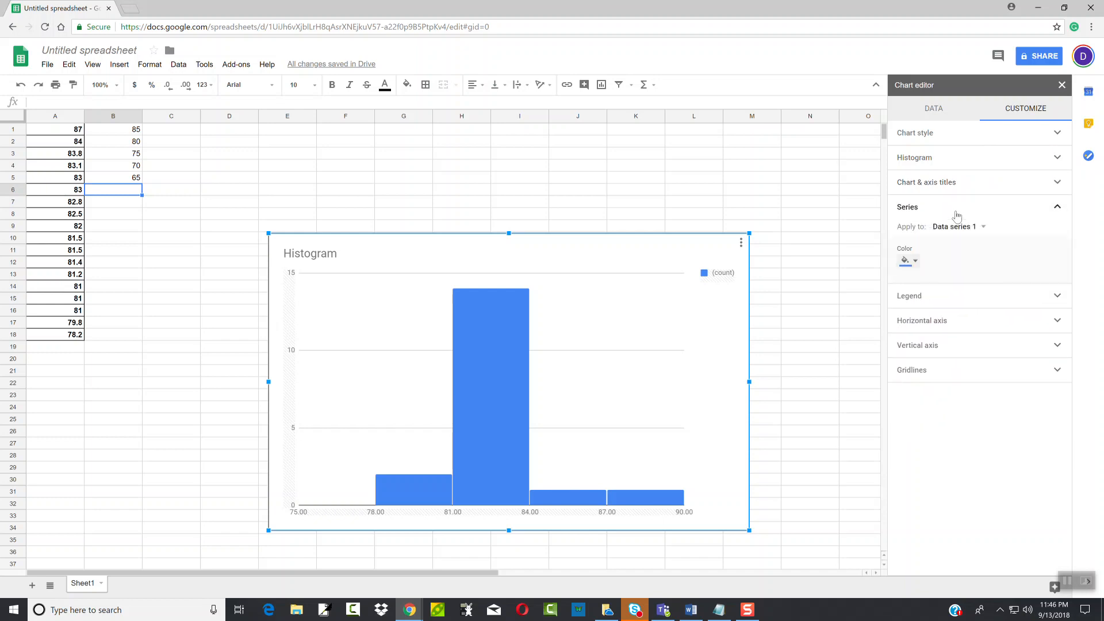
click(936, 295)
click(944, 377)
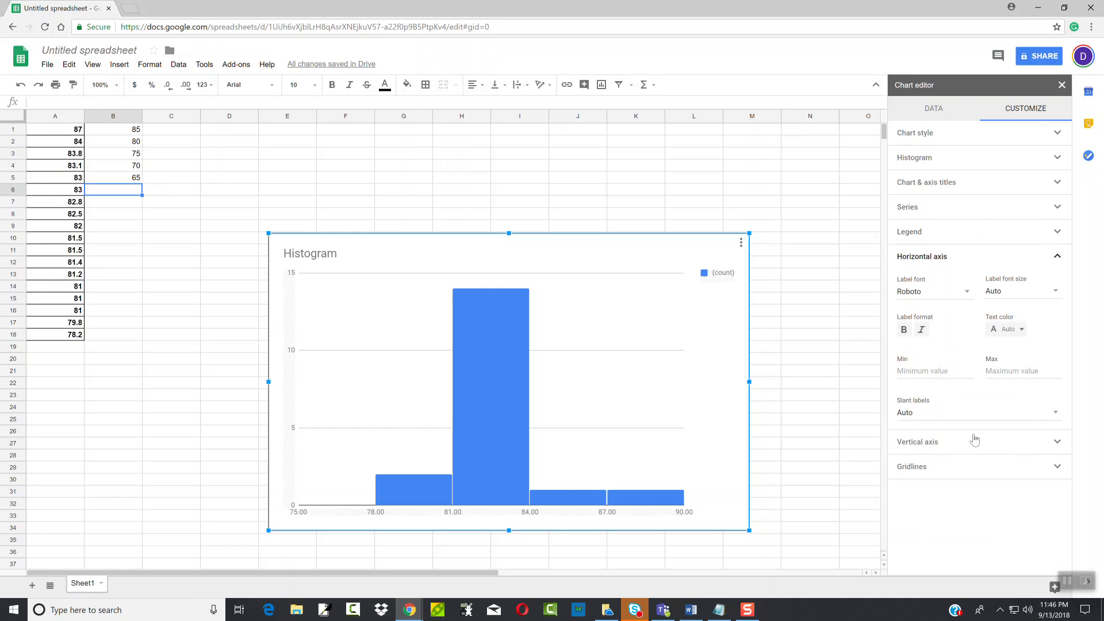
click(967, 452)
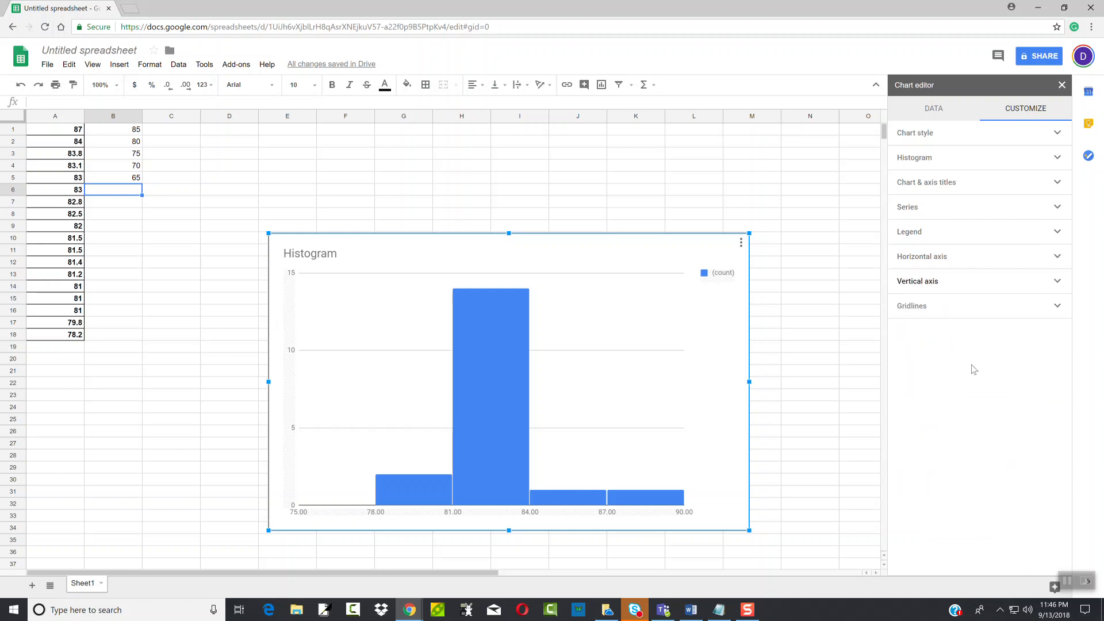
click(950, 284)
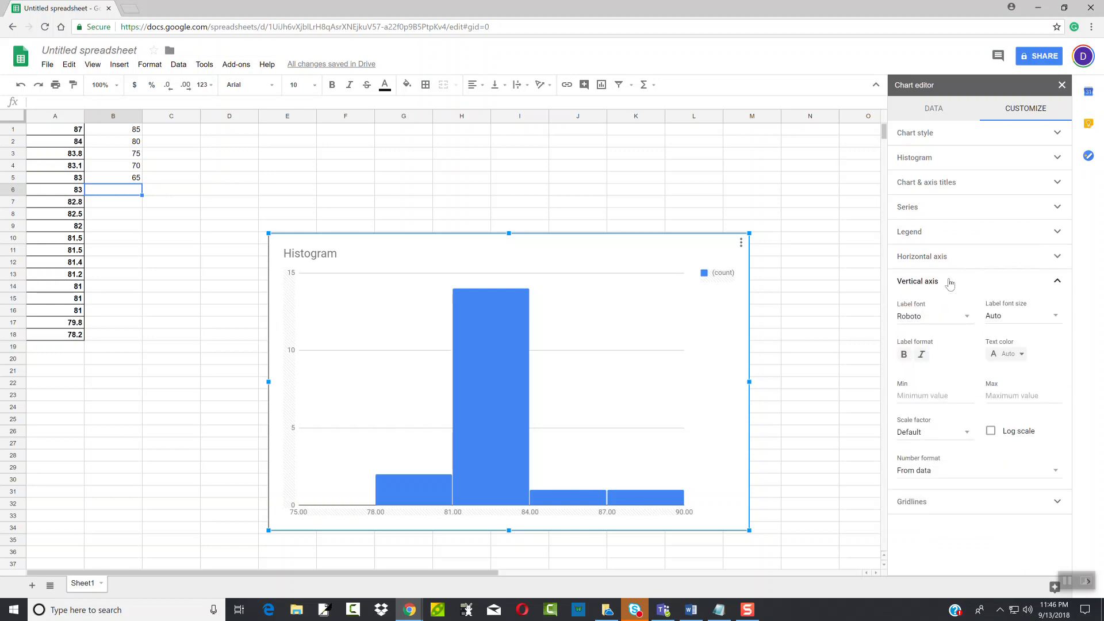
click(936, 504)
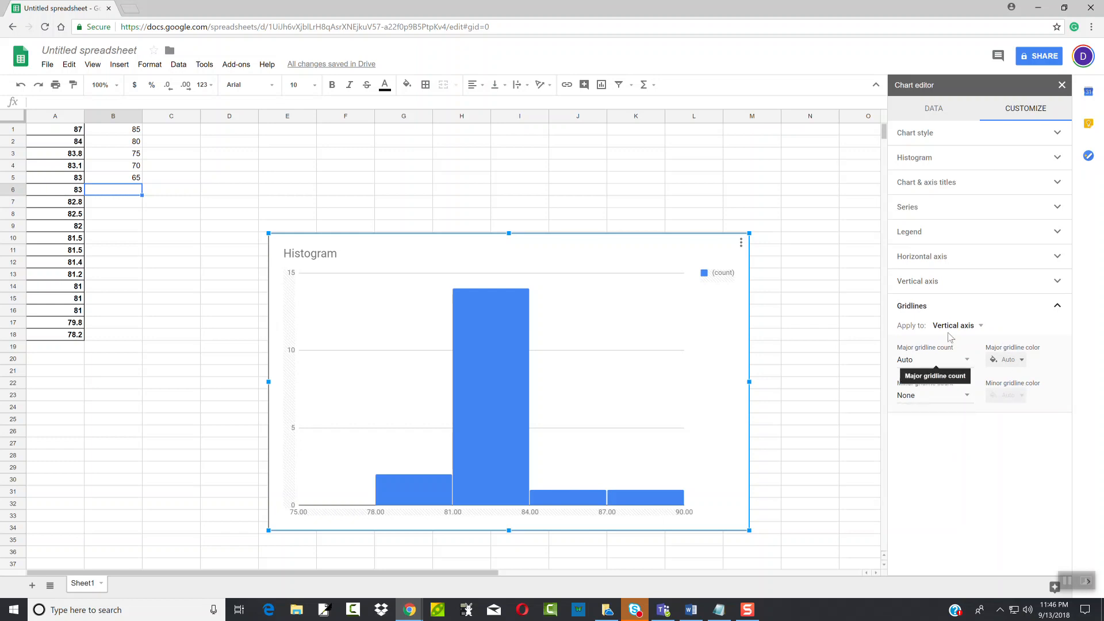
Try bucket sizes of 10 and 5 for the histogram
click(940, 164)
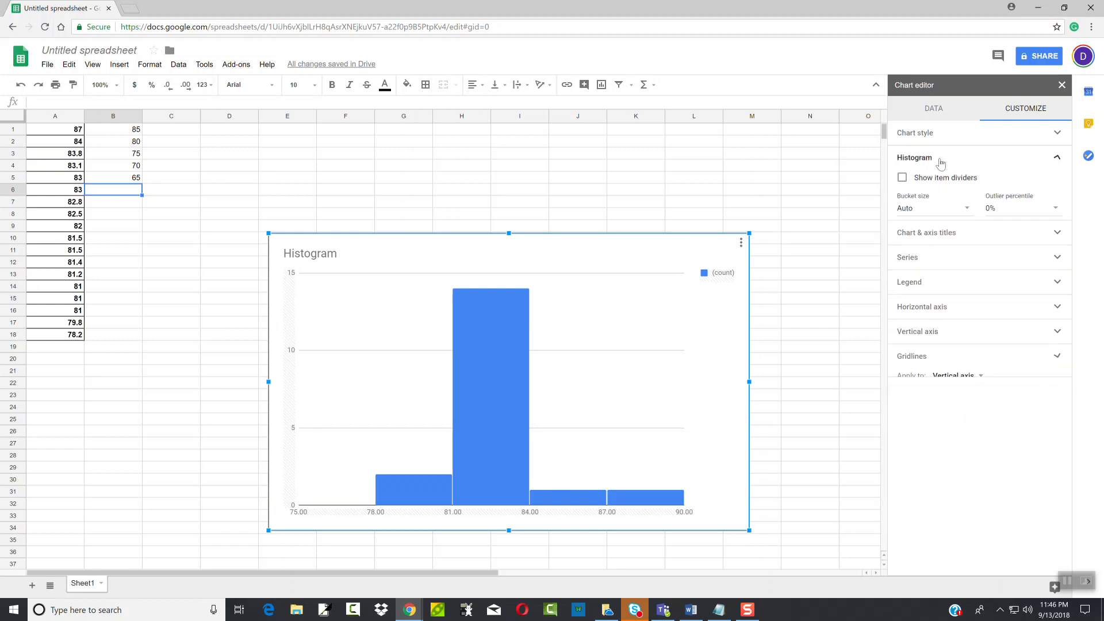
click(923, 207)
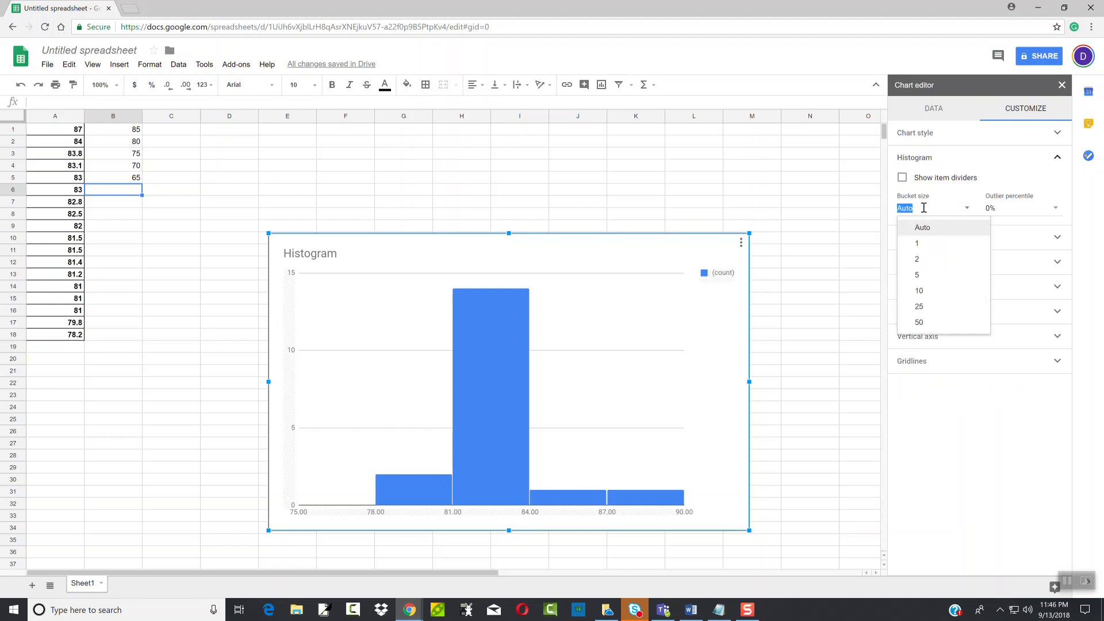
click(920, 290)
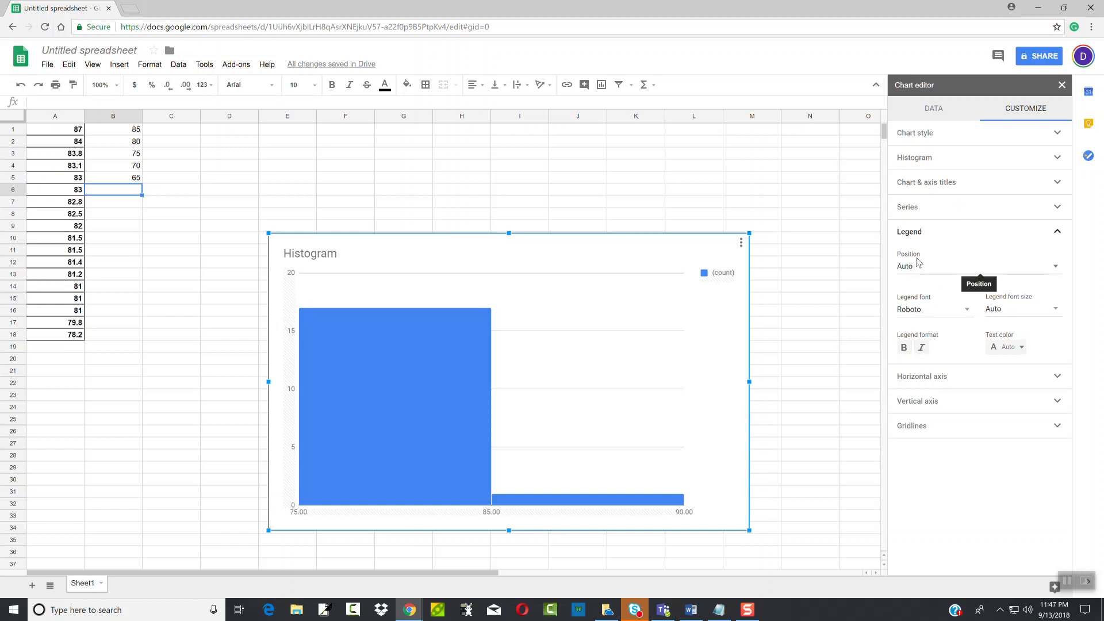
click(940, 161)
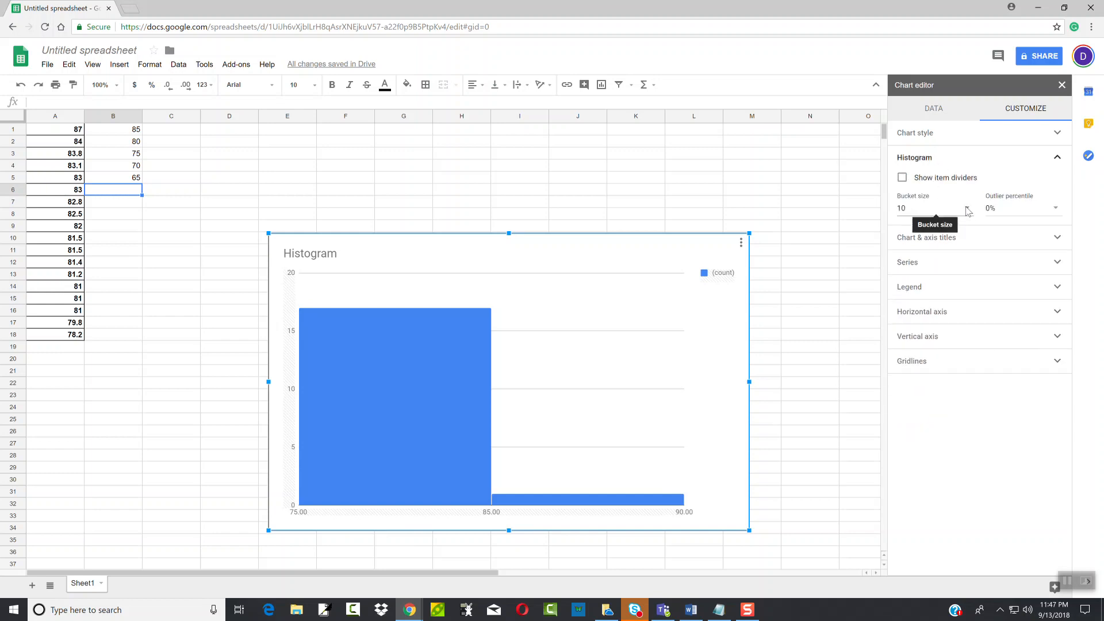
click(968, 209)
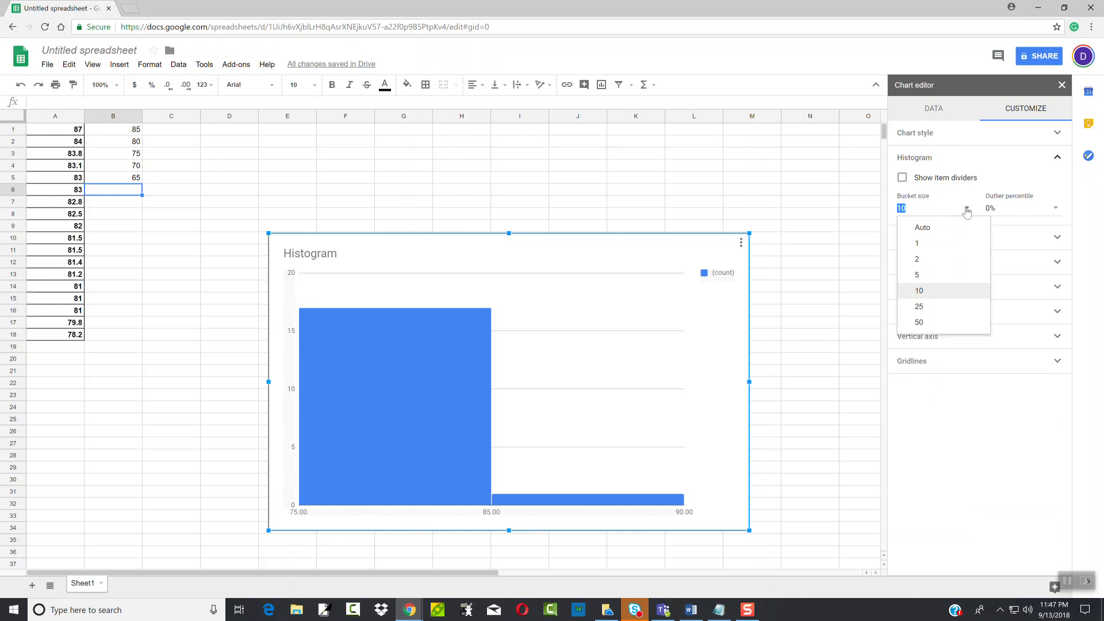
click(938, 278)
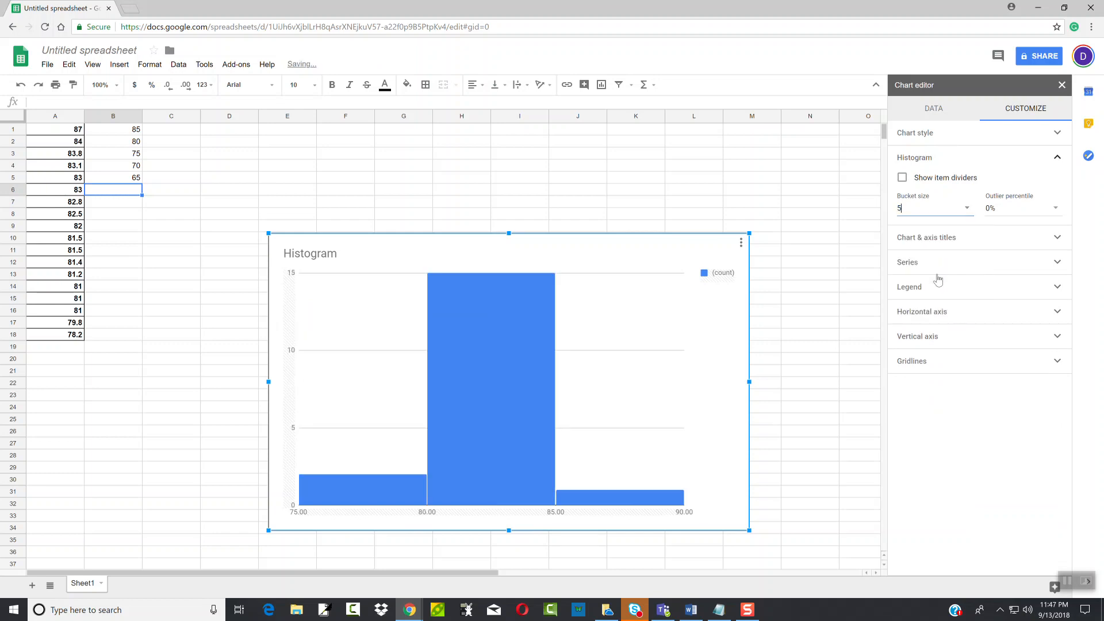
Set the histogram's bucket size to a custom value of 3
click(968, 212)
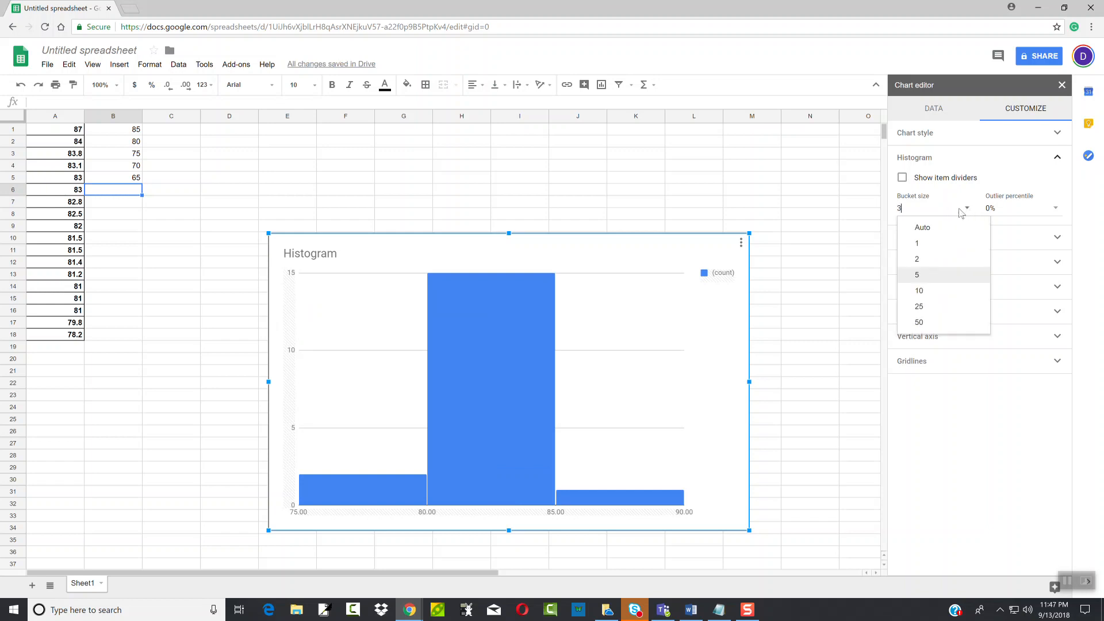
key(Return)
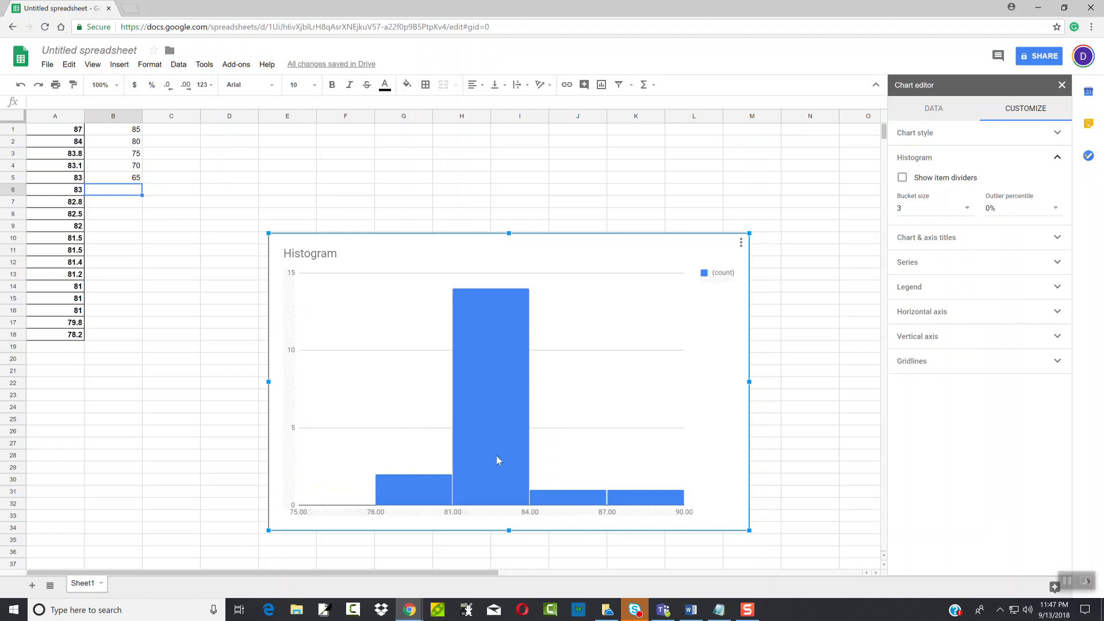
Set the histogram's horizontal axis to a minimum of 78 and a maximum of 93
click(1002, 239)
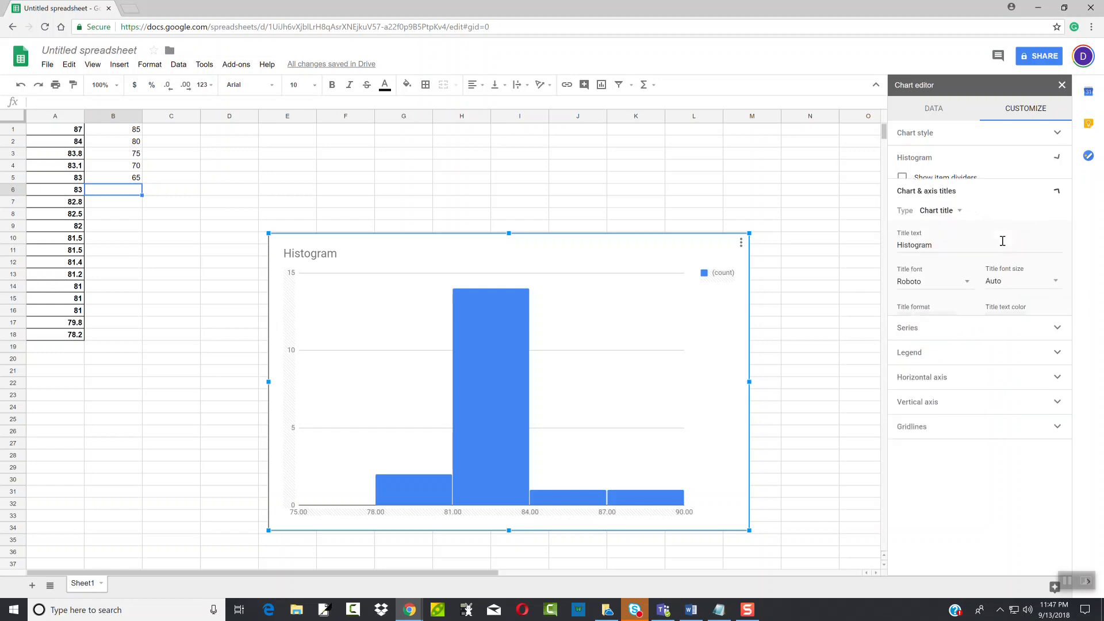
click(975, 344)
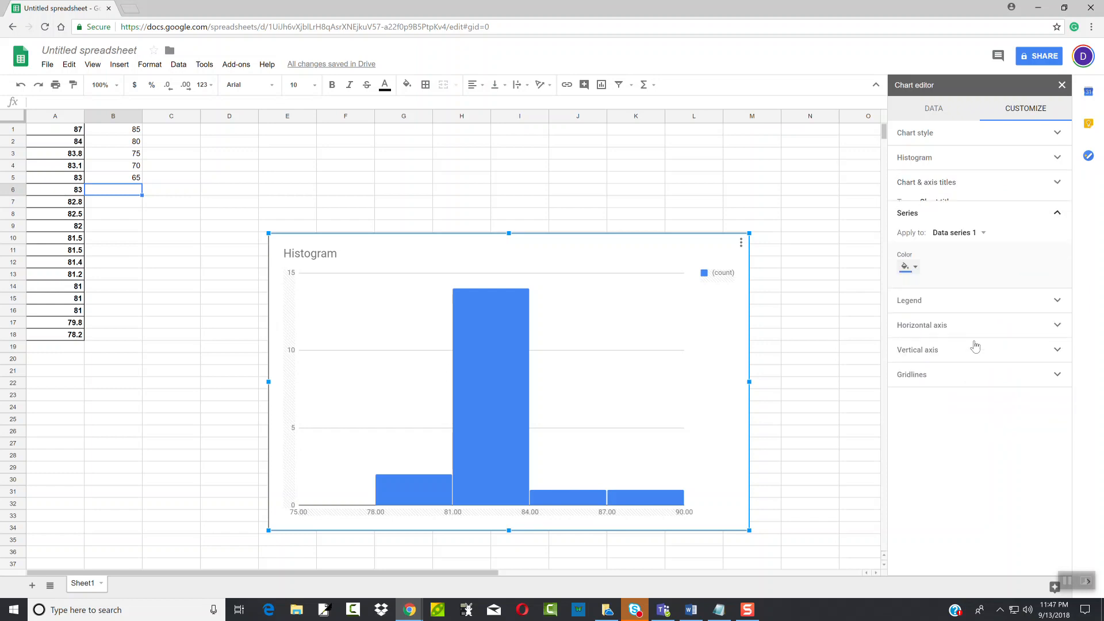
click(965, 298)
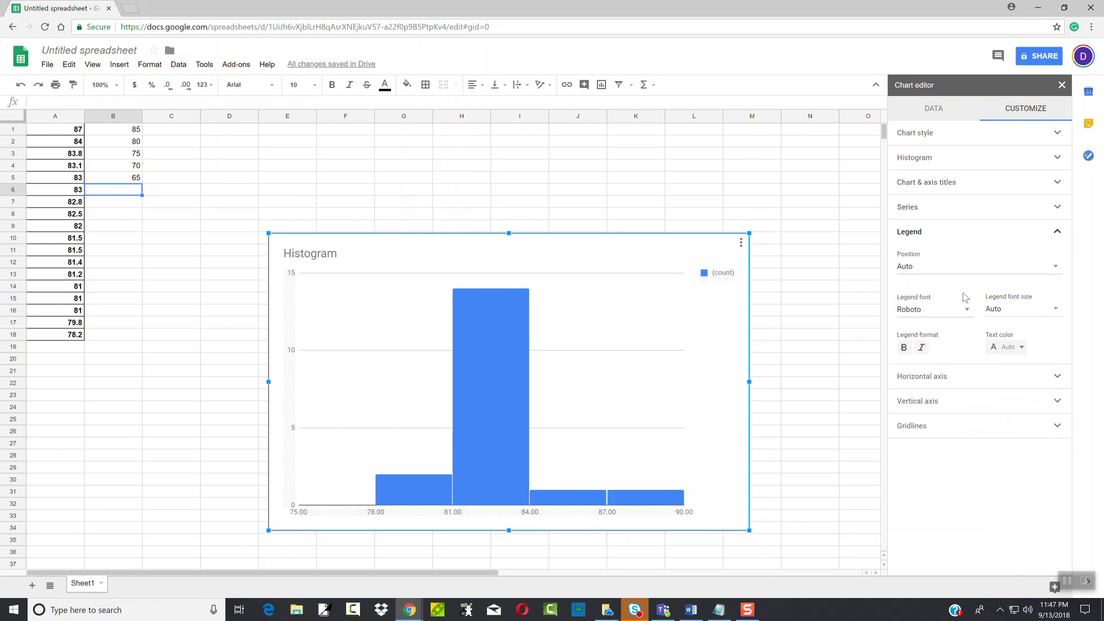
click(943, 377)
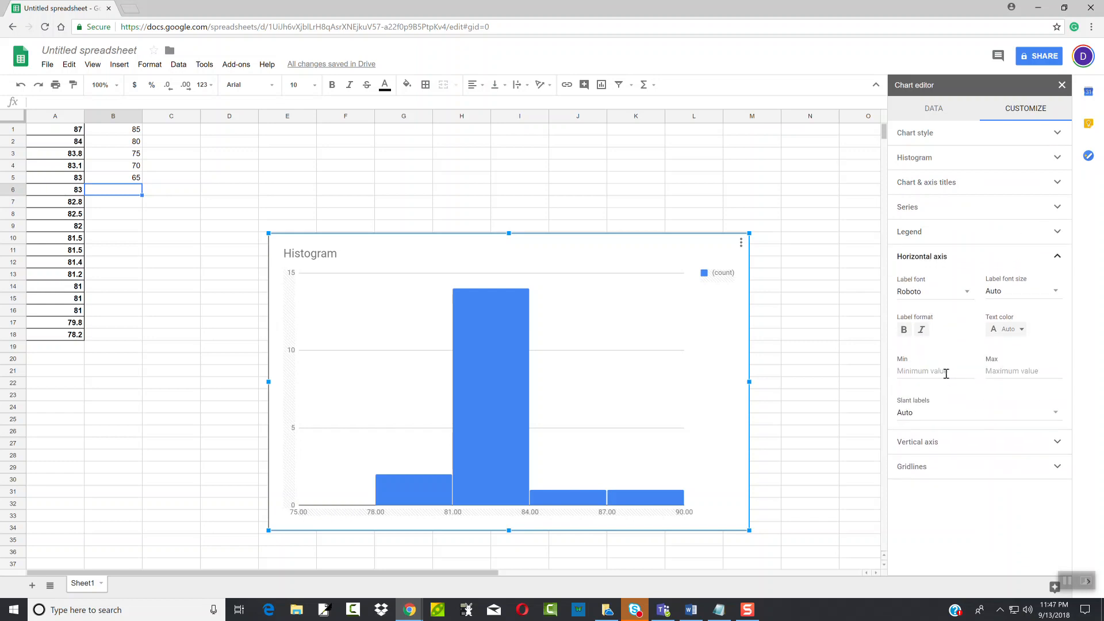
click(941, 441)
click(939, 262)
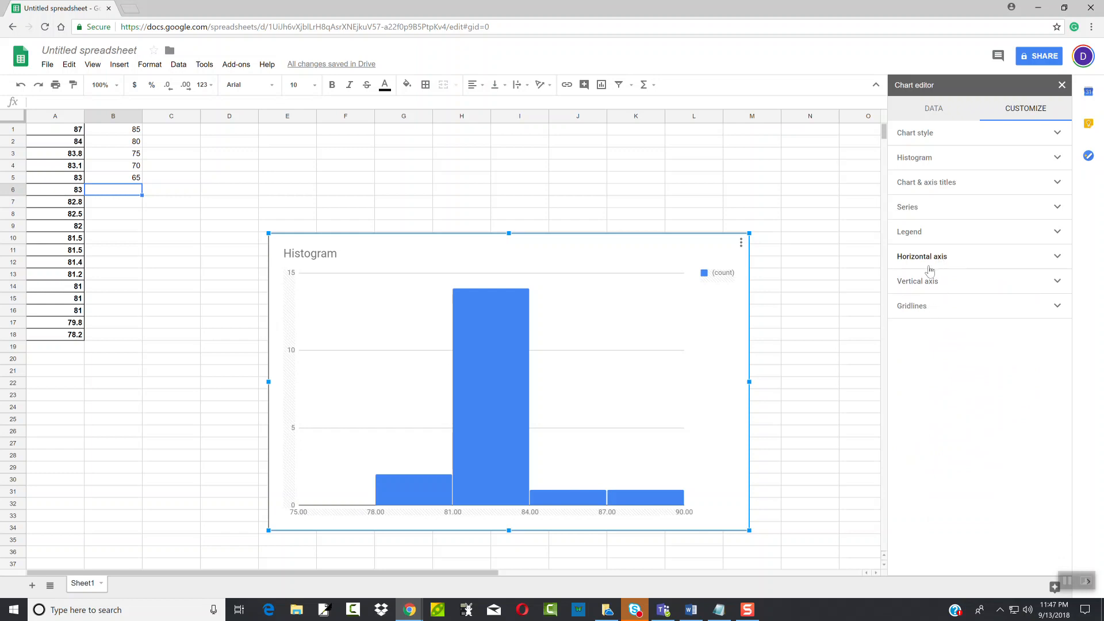
click(930, 249)
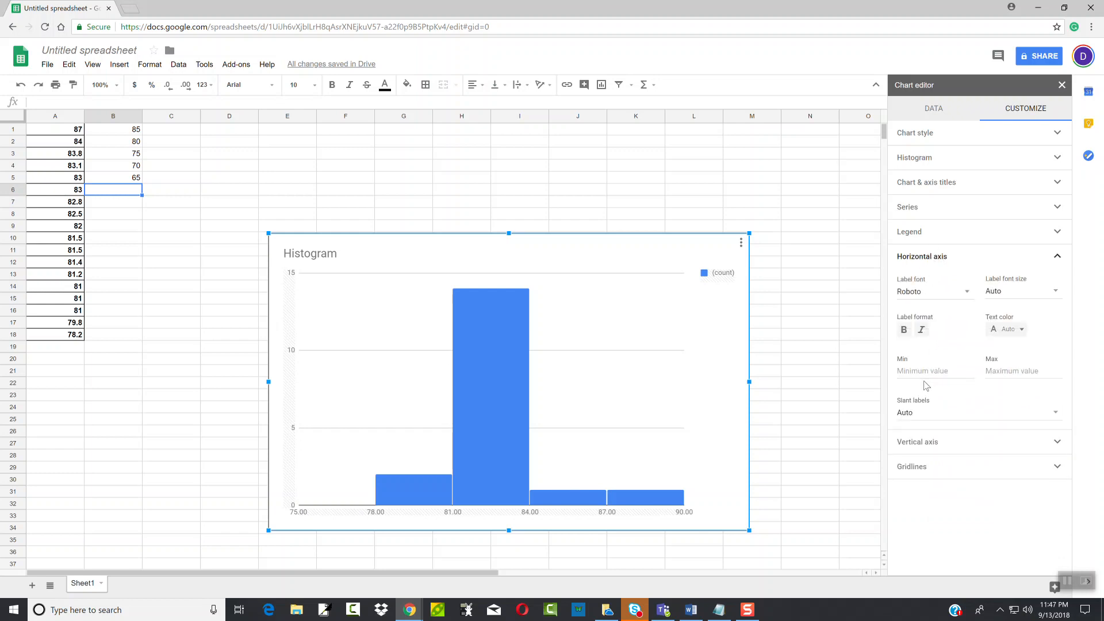
click(925, 376)
text(78)
key(Tab)
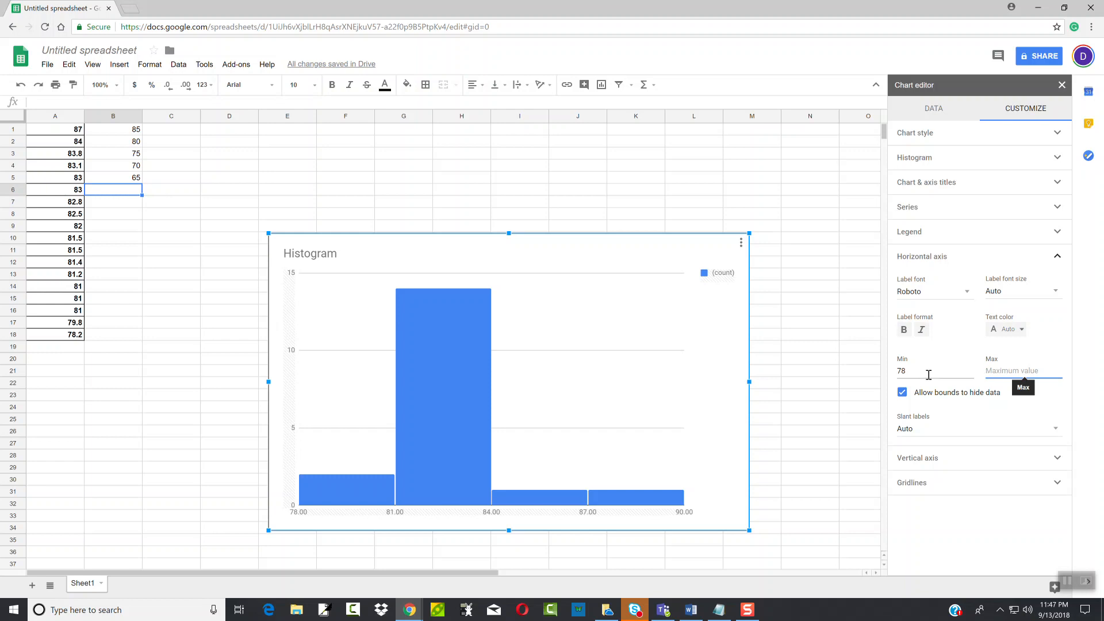
text(93)
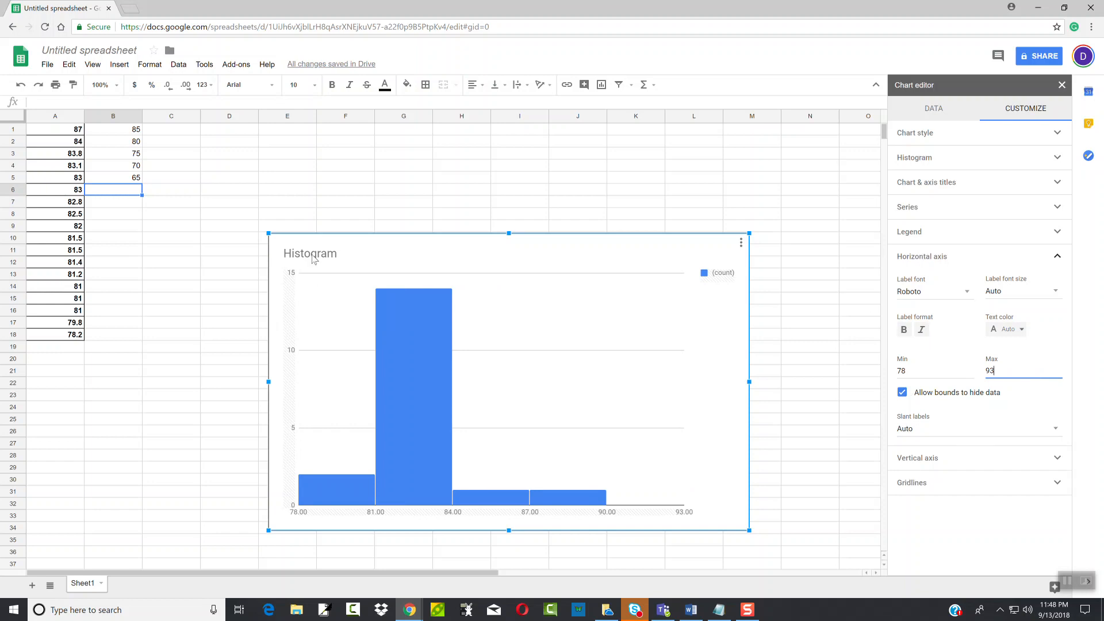
Review the histogram requirements in the Word directions, then return to Google Sheets and leave the chart editor
key(alt+Tab)
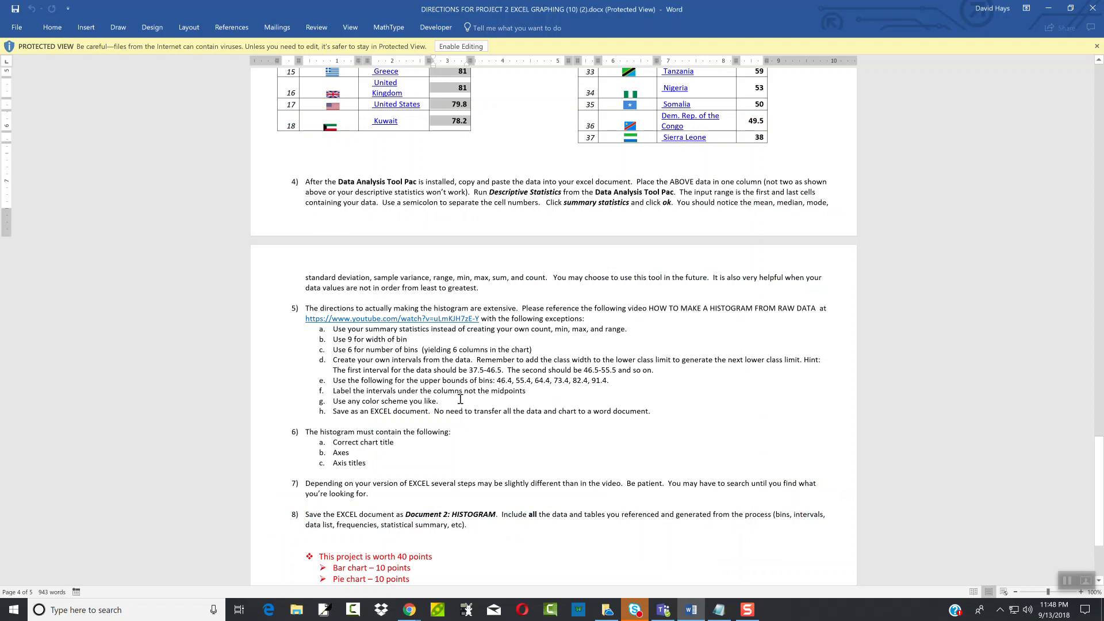
key(alt+Tab)
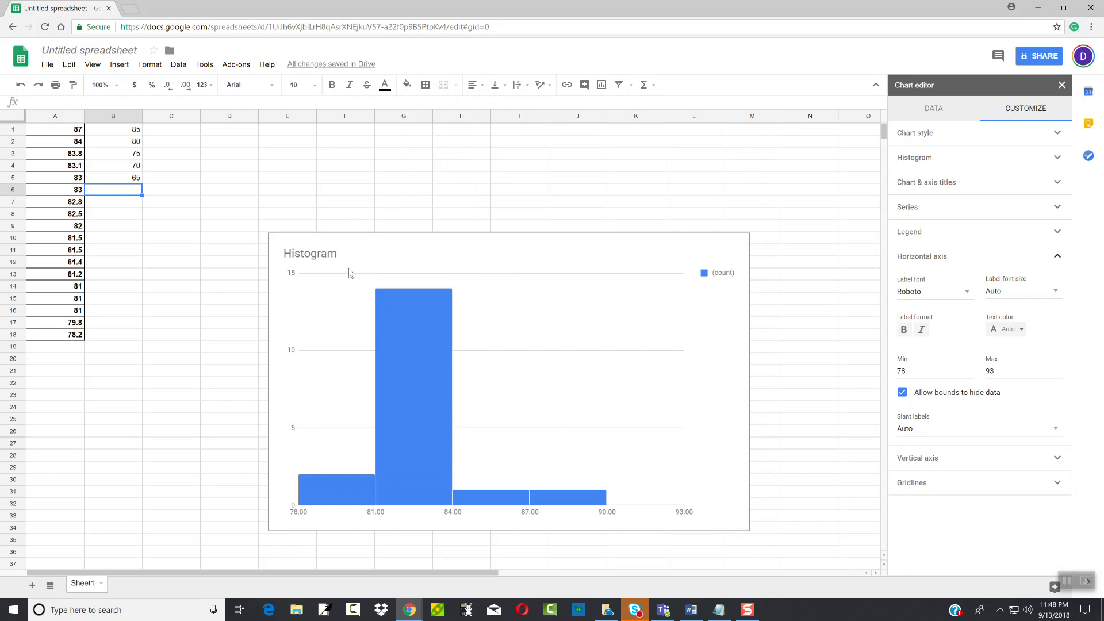
click(80, 382)
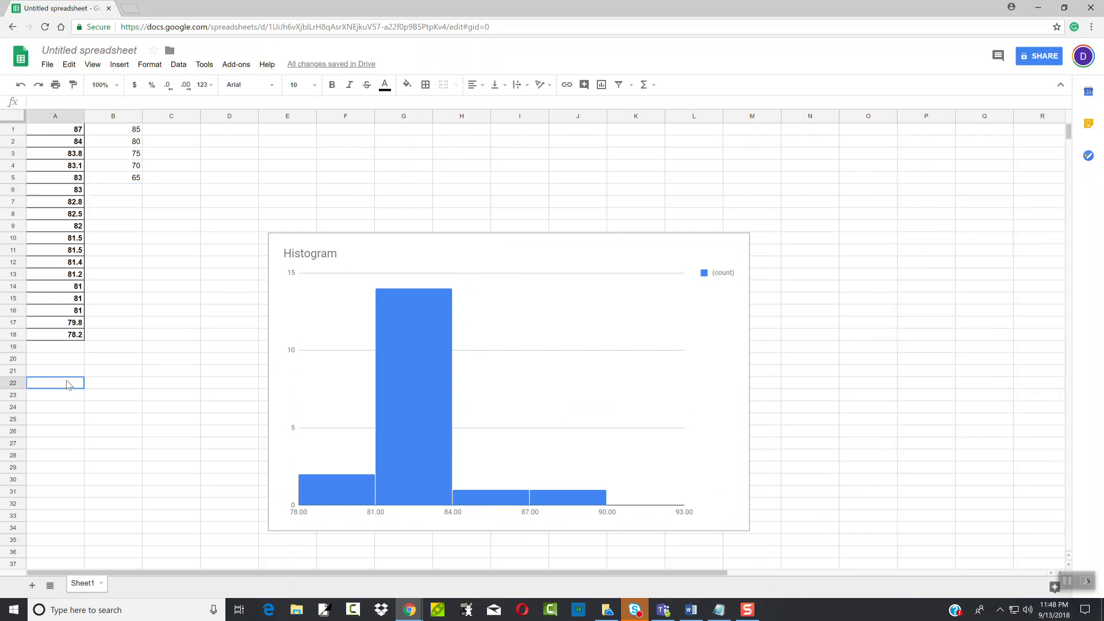
click(179, 66)
click(185, 68)
click(185, 67)
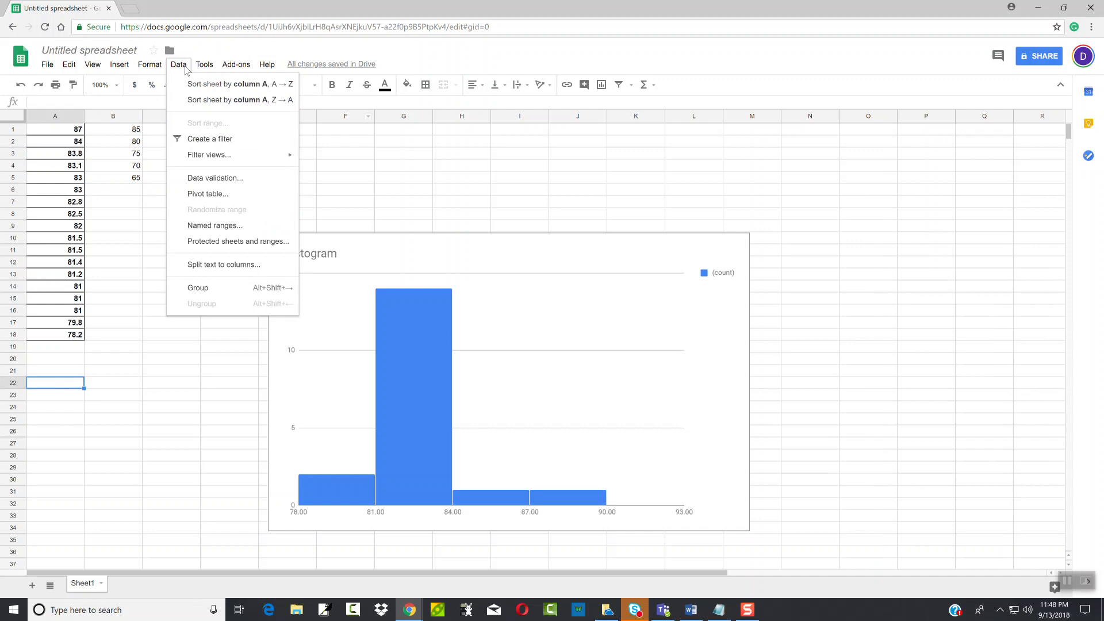
mouse_move(216, 69)
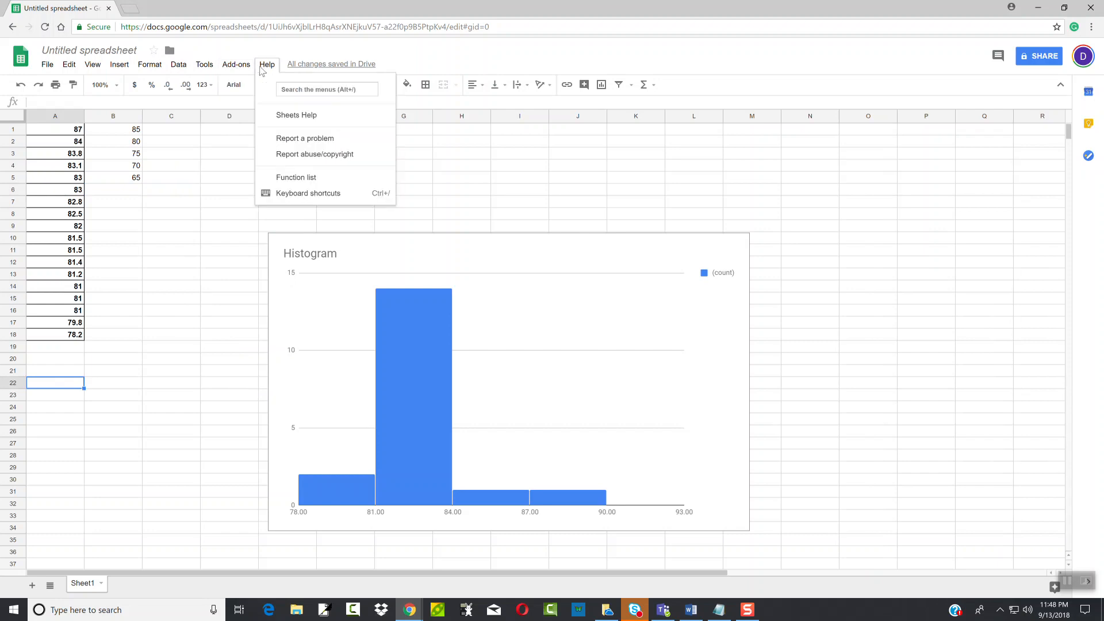
mouse_move(142, 66)
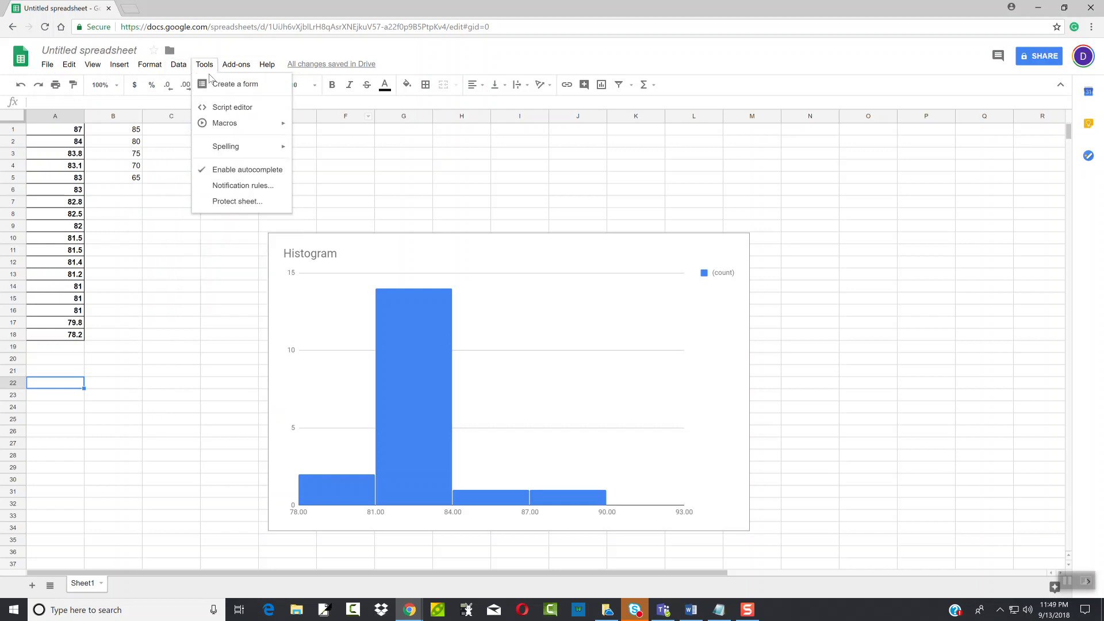
mouse_move(235, 130)
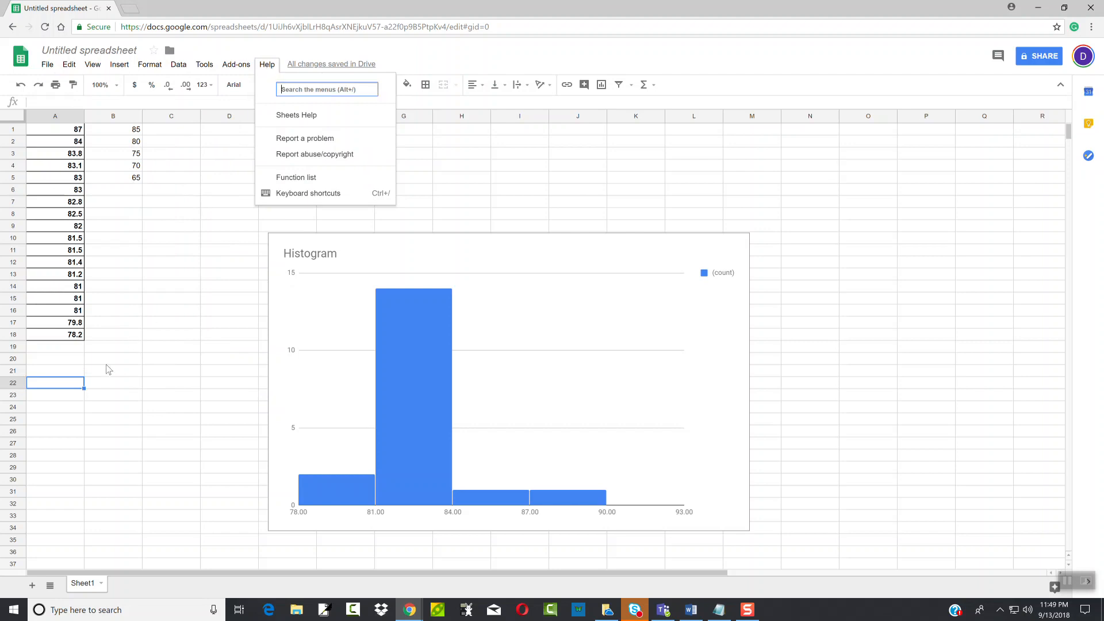
Calculate the mean of the life expectancy values in cell A23 with =average(A1:A18)
click(70, 398)
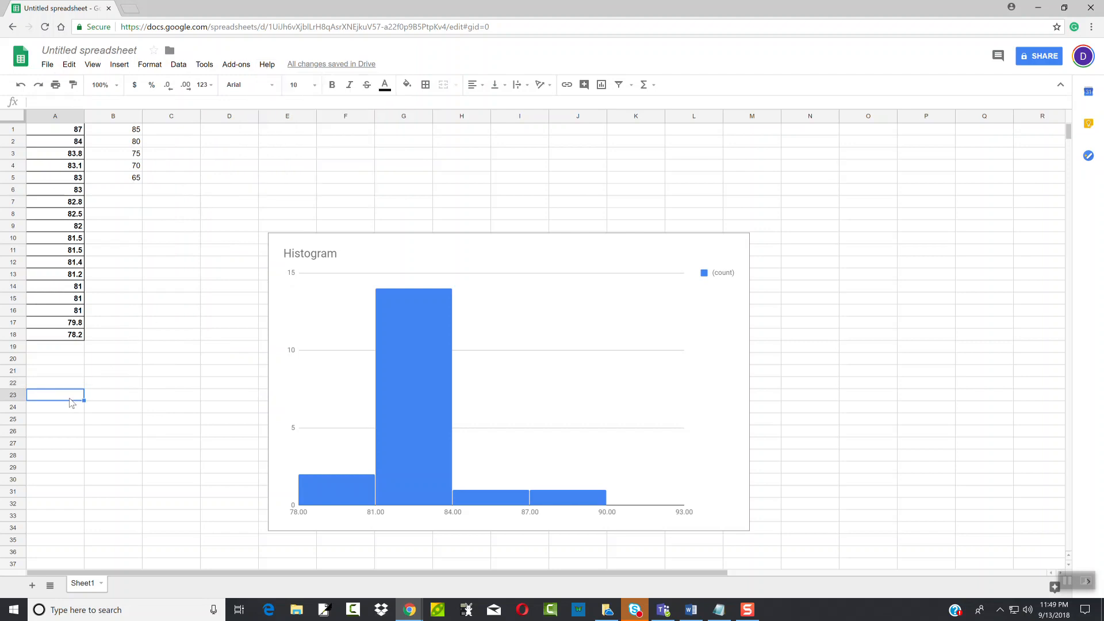
text(=average()
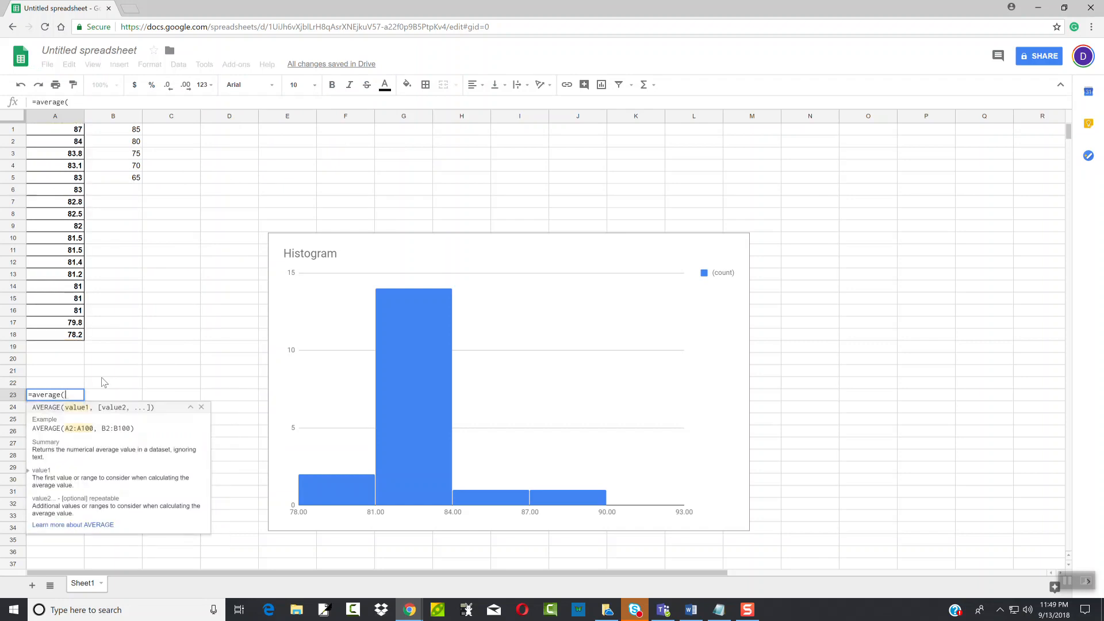
text(A1:)
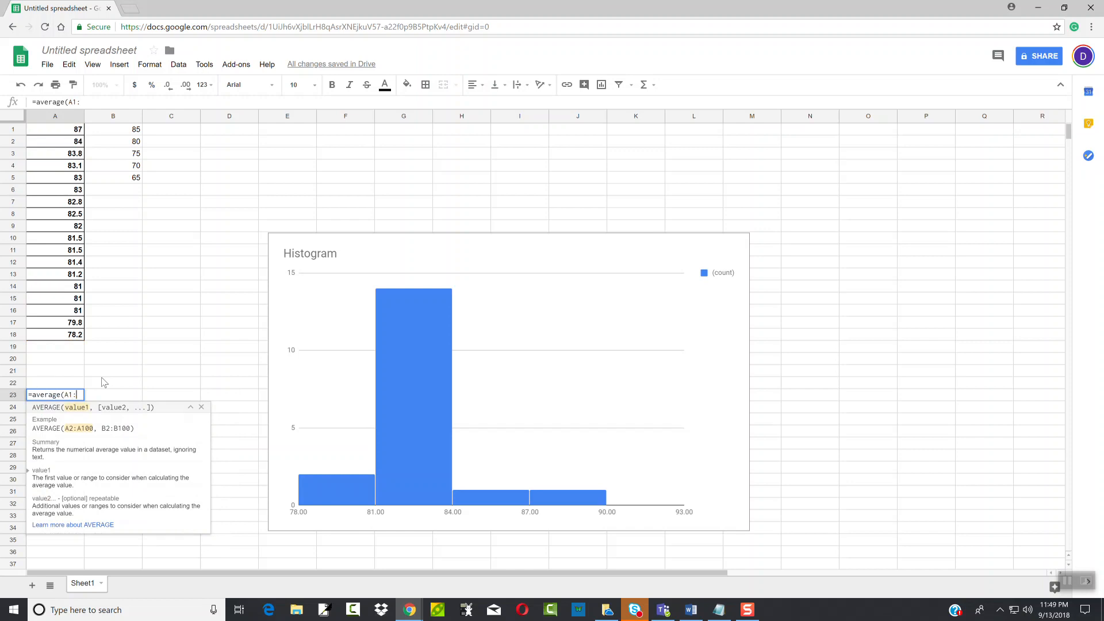
text(A18))
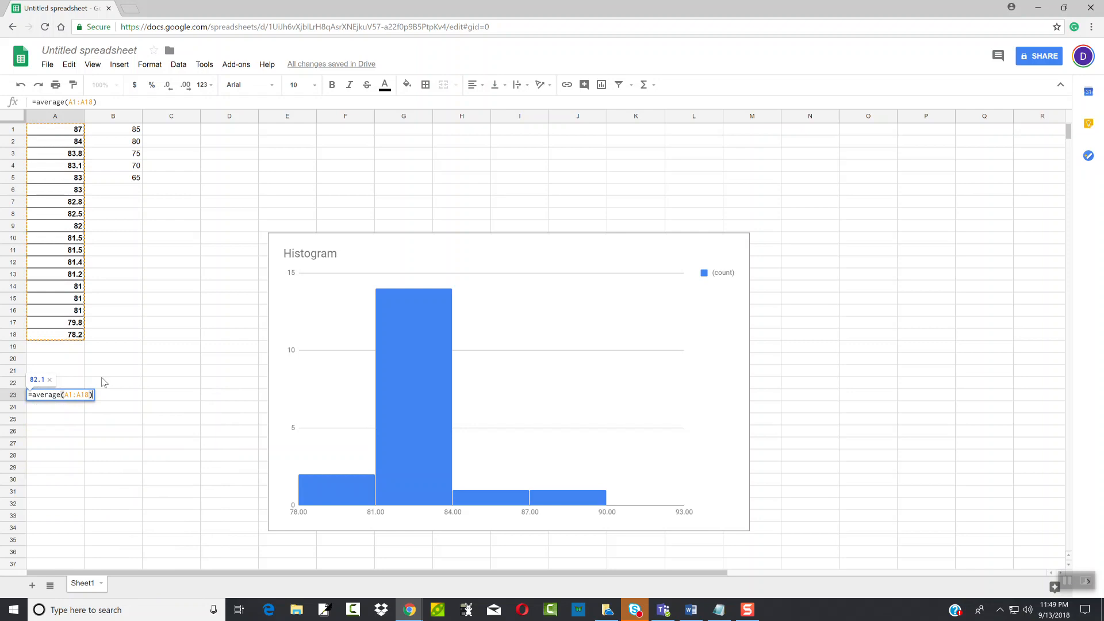
key(Return)
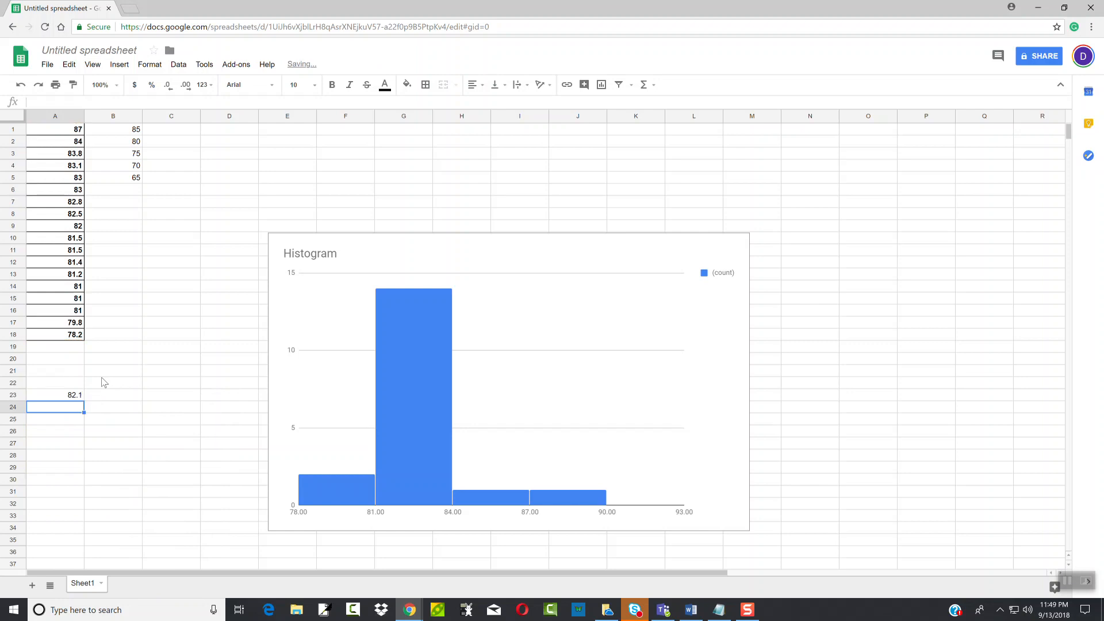
Calculate the population standard deviation in cell A24 with =STDEVP(A1:A18)
text(=)
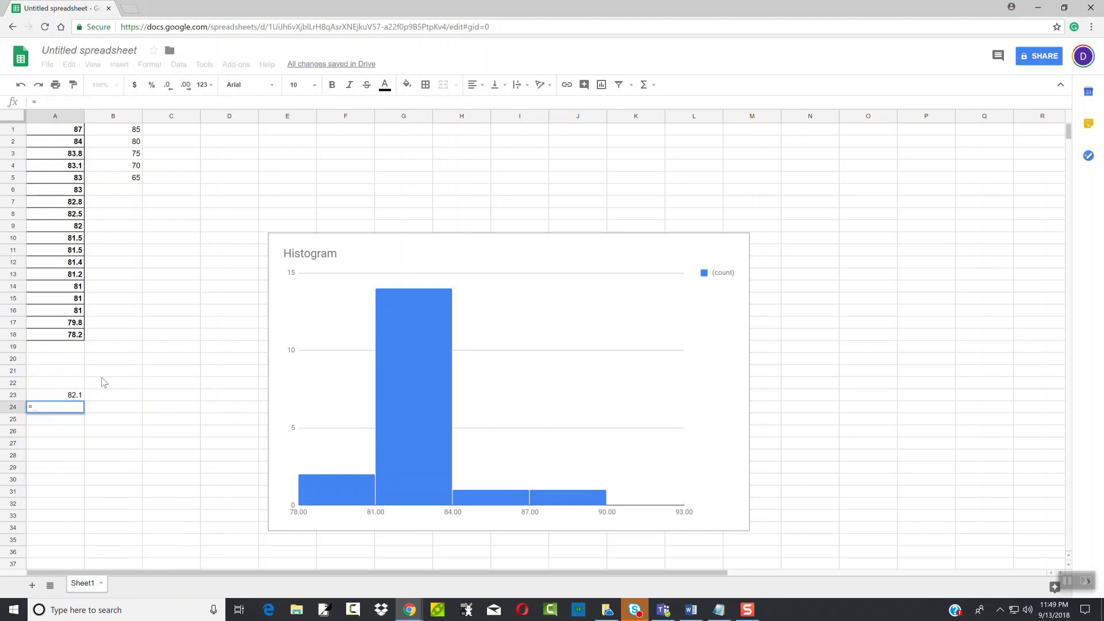
text(st)
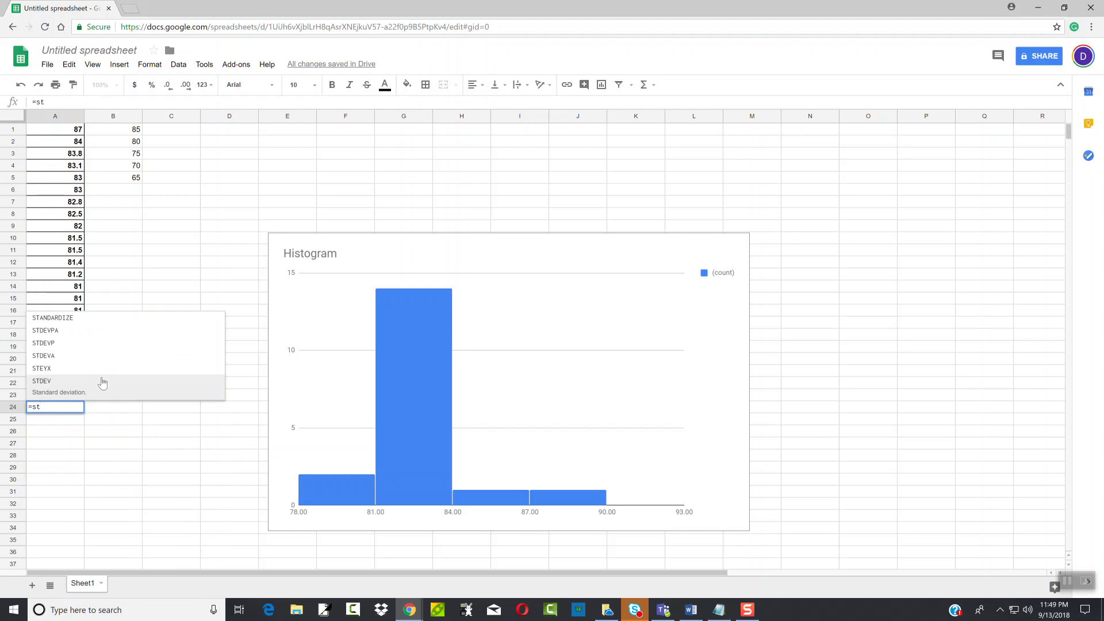
key(Up)
key(Up)
key(Down)
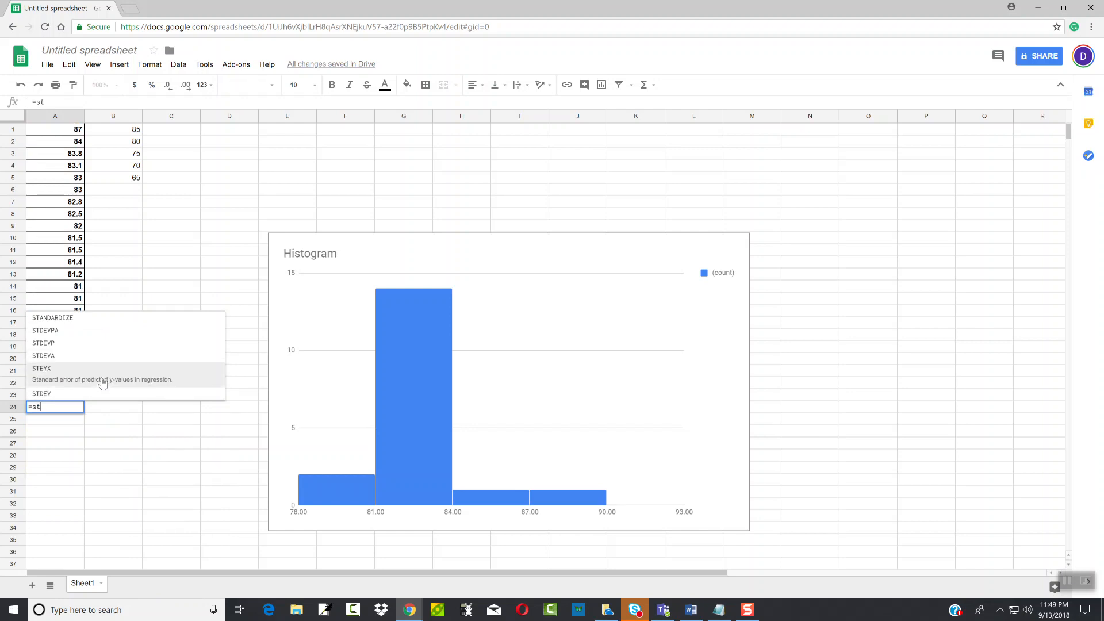
key(Down)
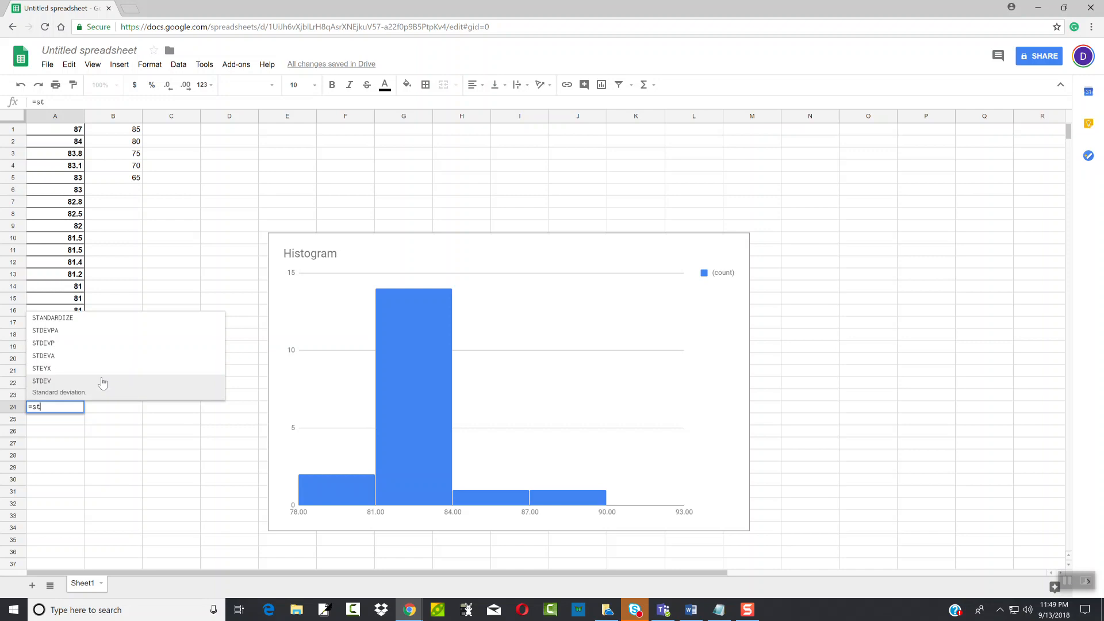
key(Up)
key(Up)
key(Down)
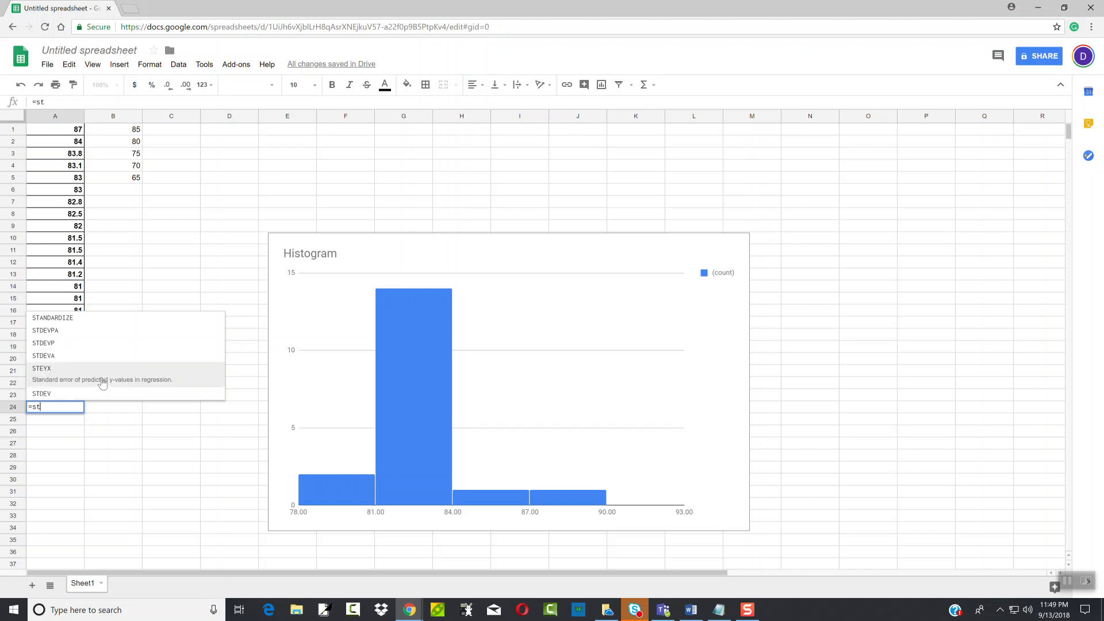
click(75, 344)
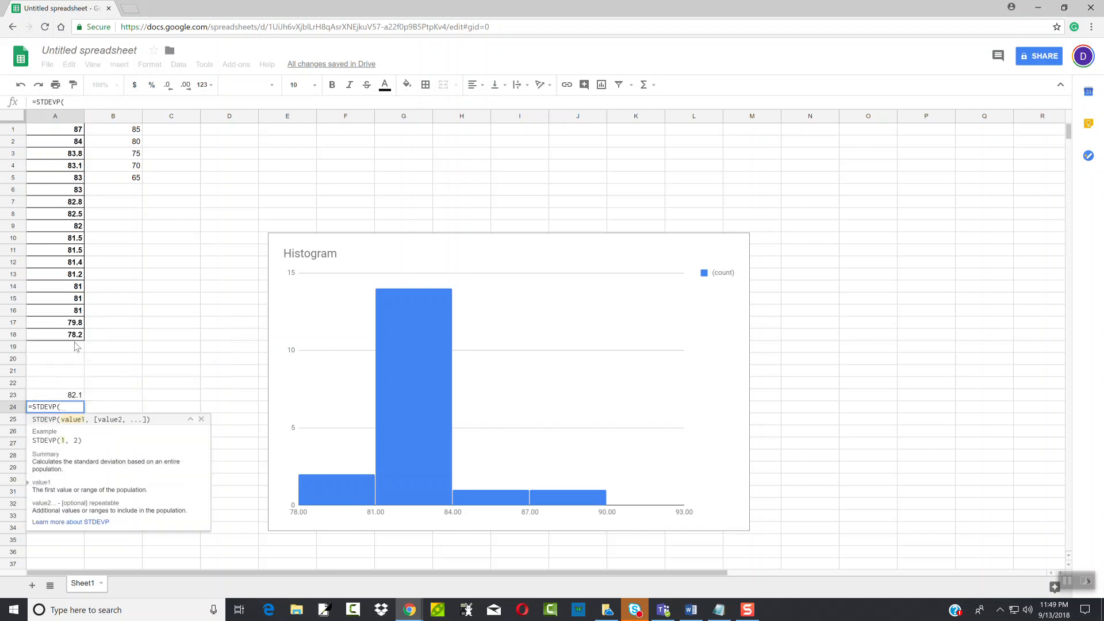
text(A1:A)
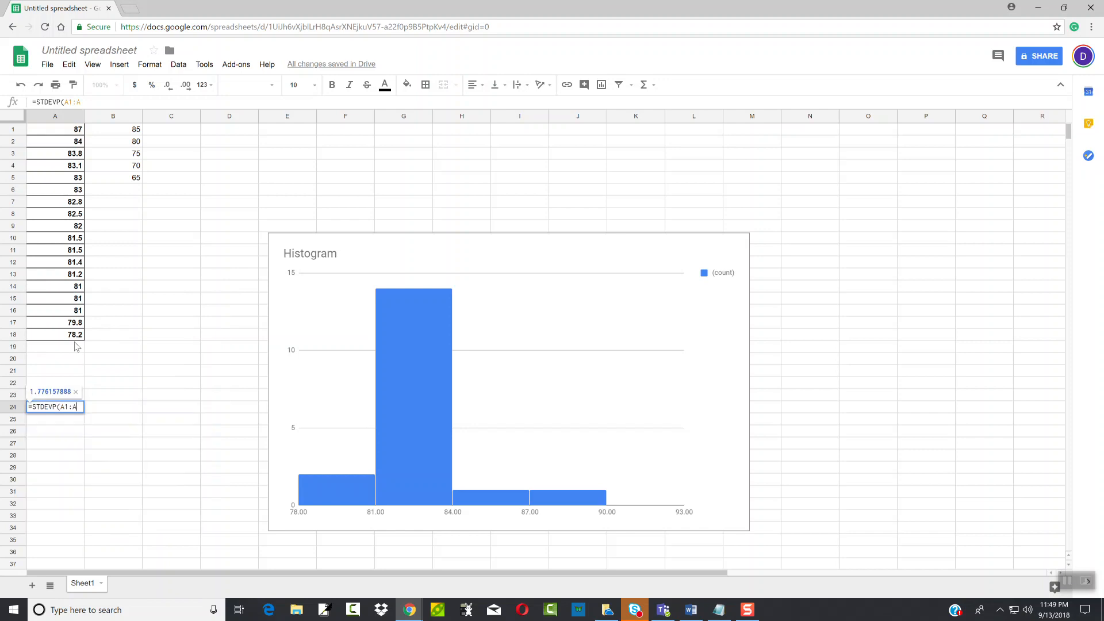
text(18))
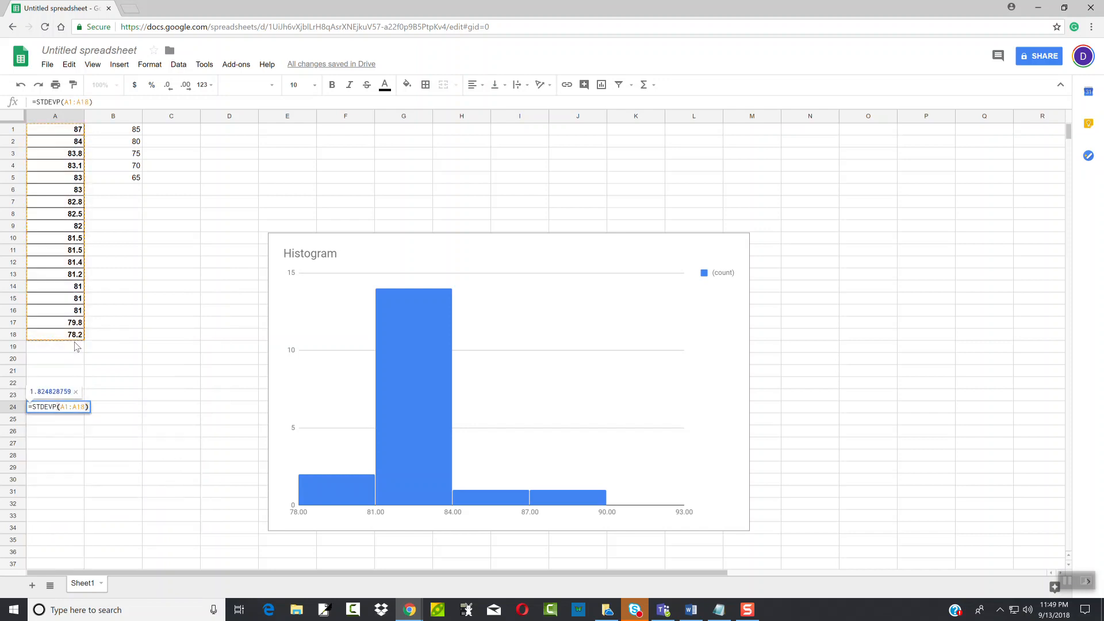
key(Return)
Calculate the sample standard deviation in cell A25 with =STDEV(A1:A18)
text(=std)
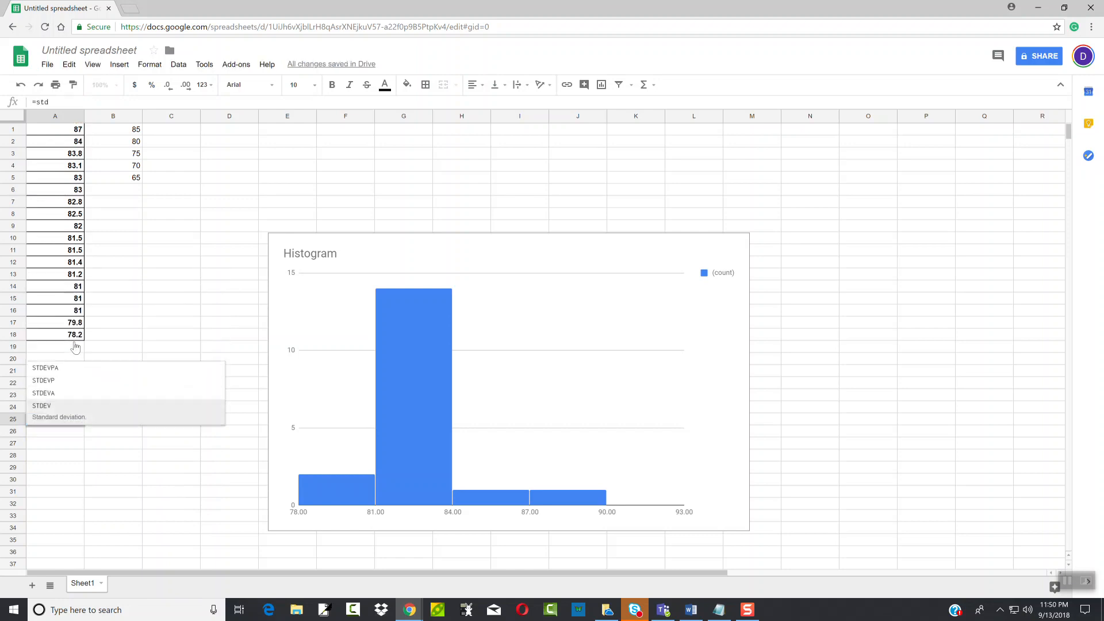
click(45, 405)
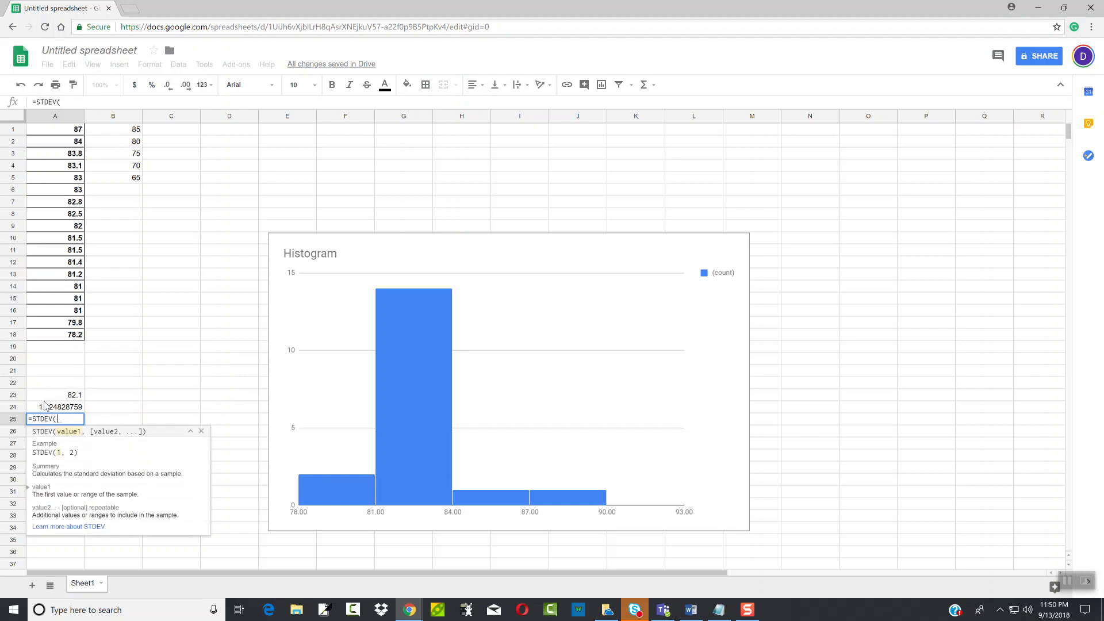
text(A1:A)
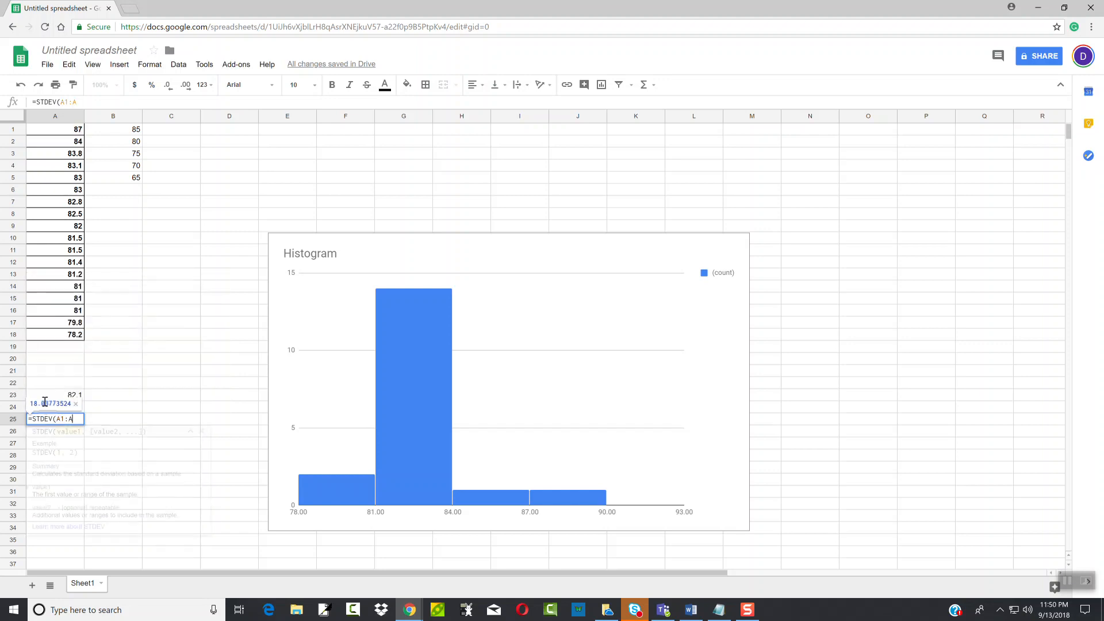
text(18))
key(Return)
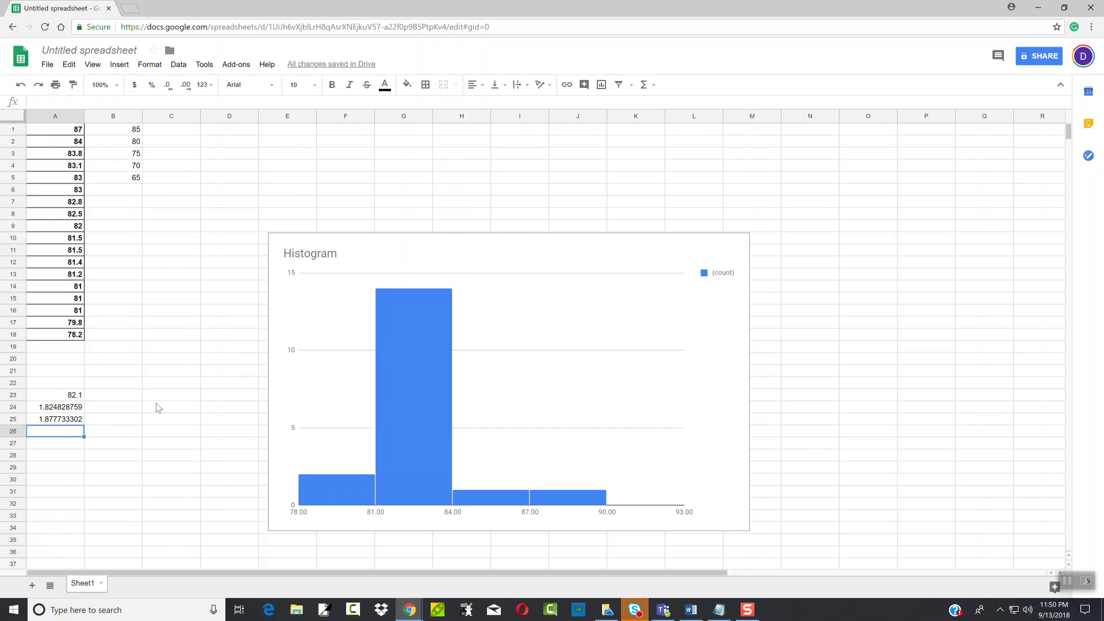
Calculate the sample variance in cell A26 with the VAR function over A1:A18
text(=va)
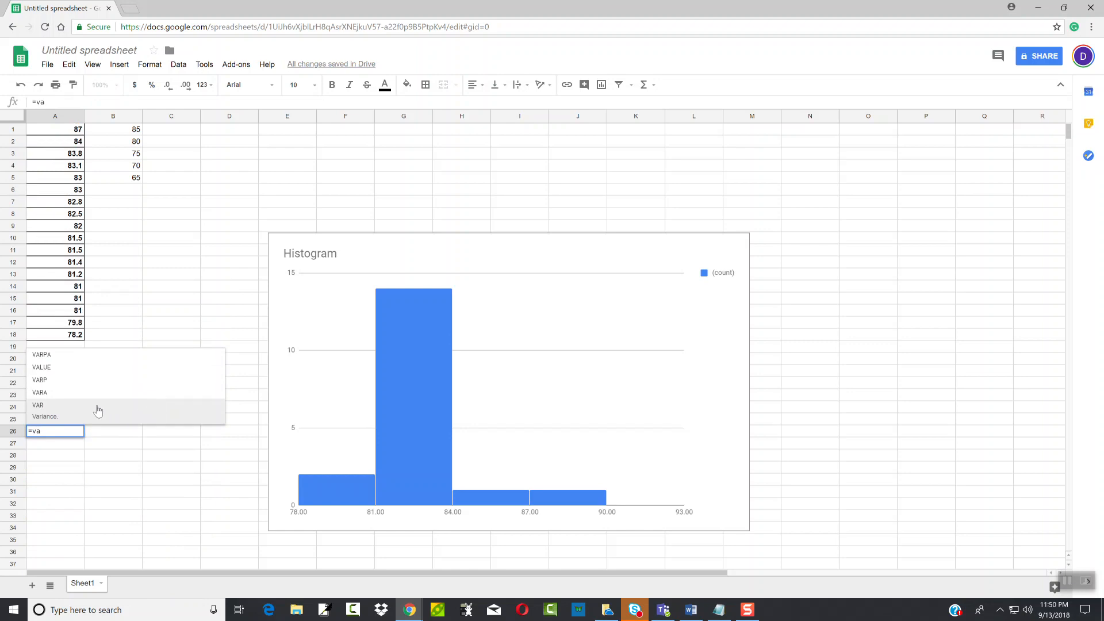
click(40, 413)
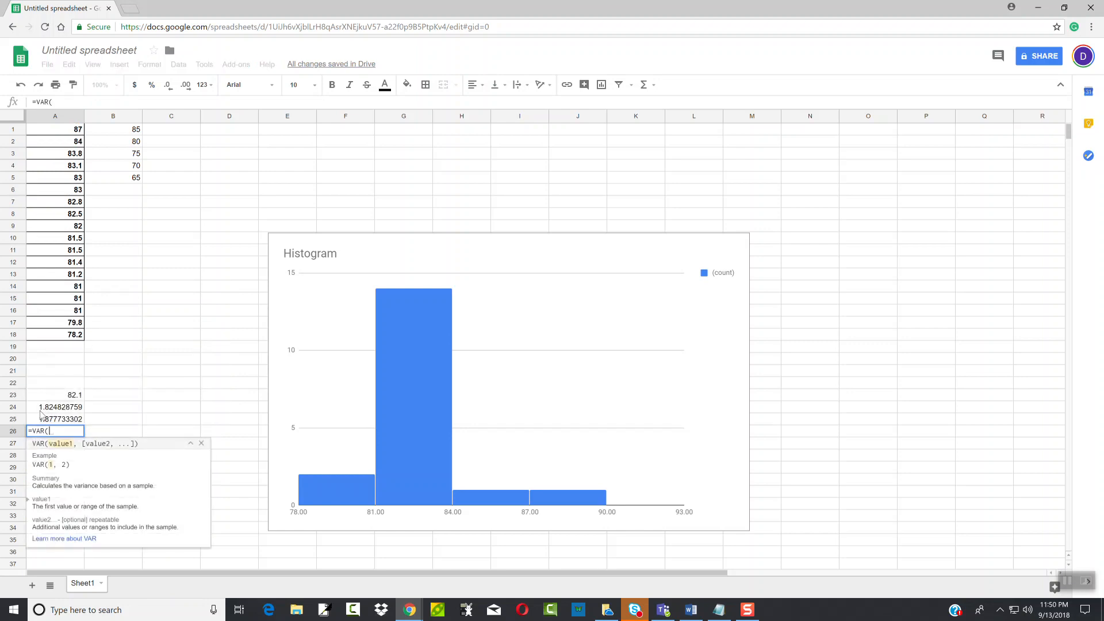
text(A1:A18)
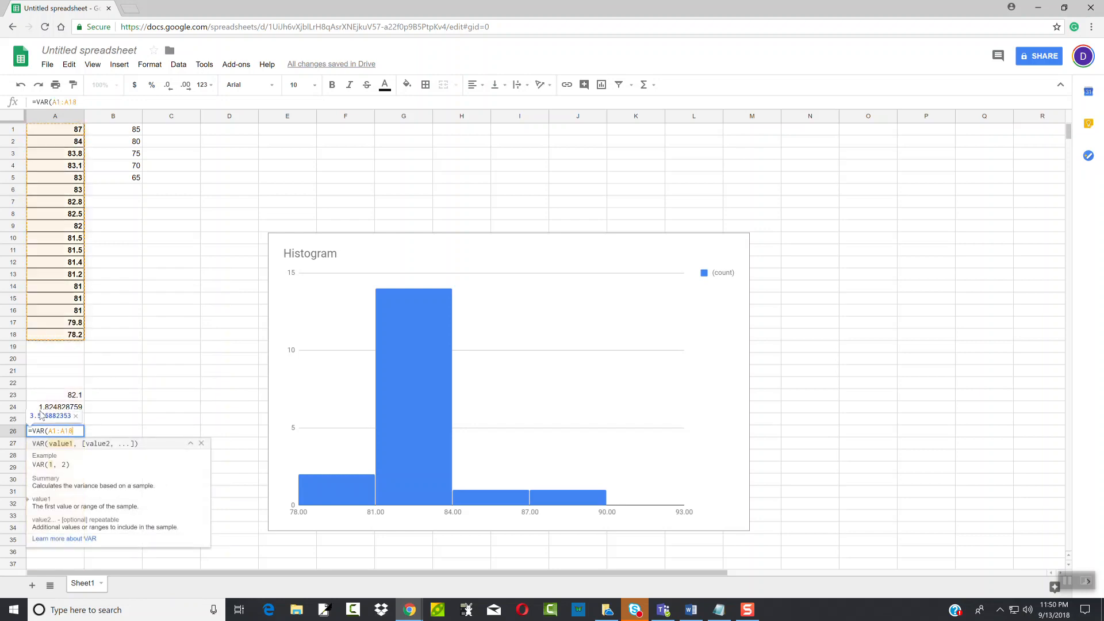
key(Return)
Calculate the population variance in cell A27 with =VARP(A1:A18)
text(=var)
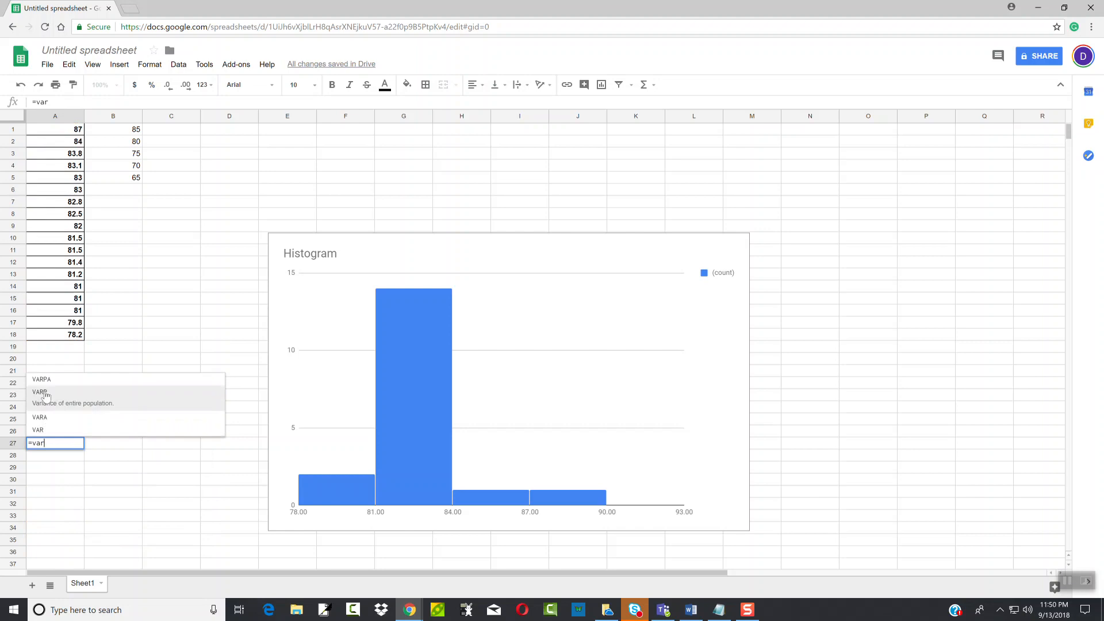
click(46, 395)
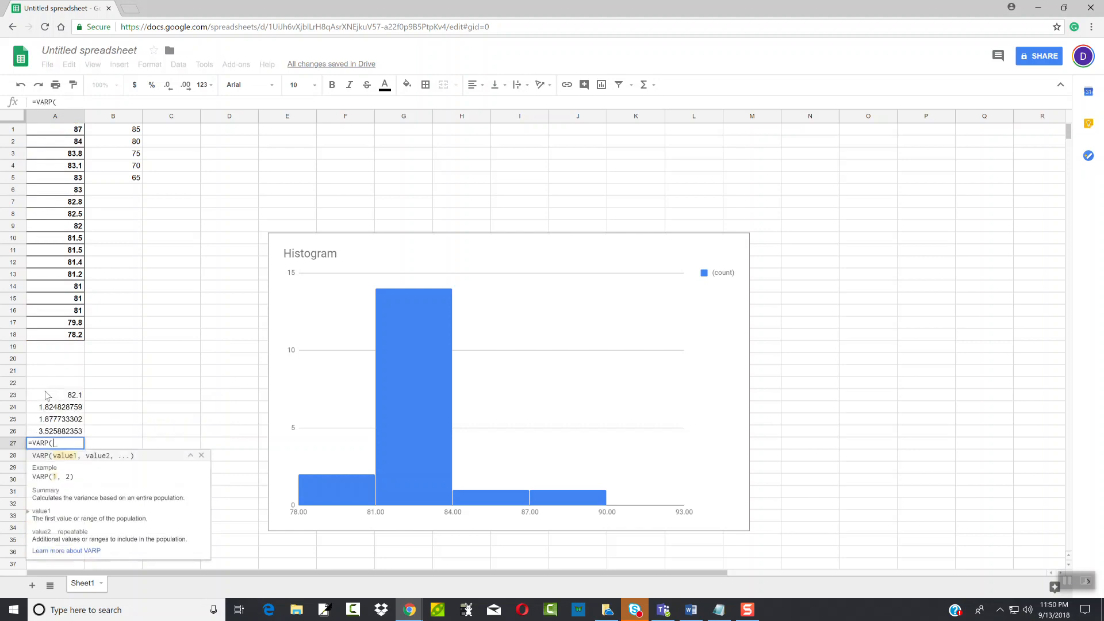
text(A1:)
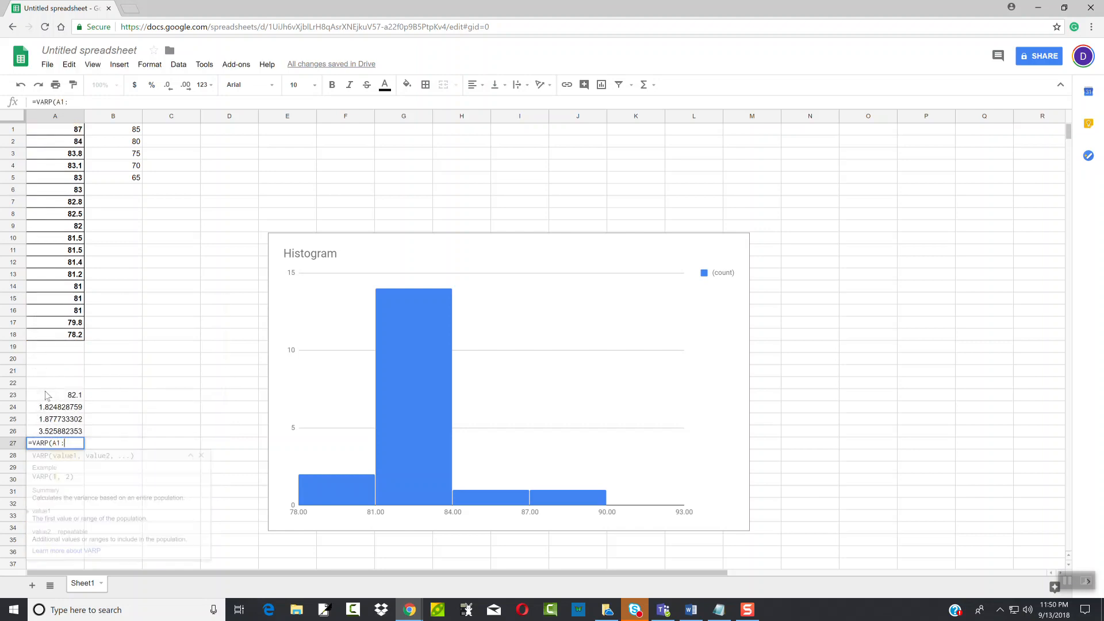
text(A18))
key(Return)
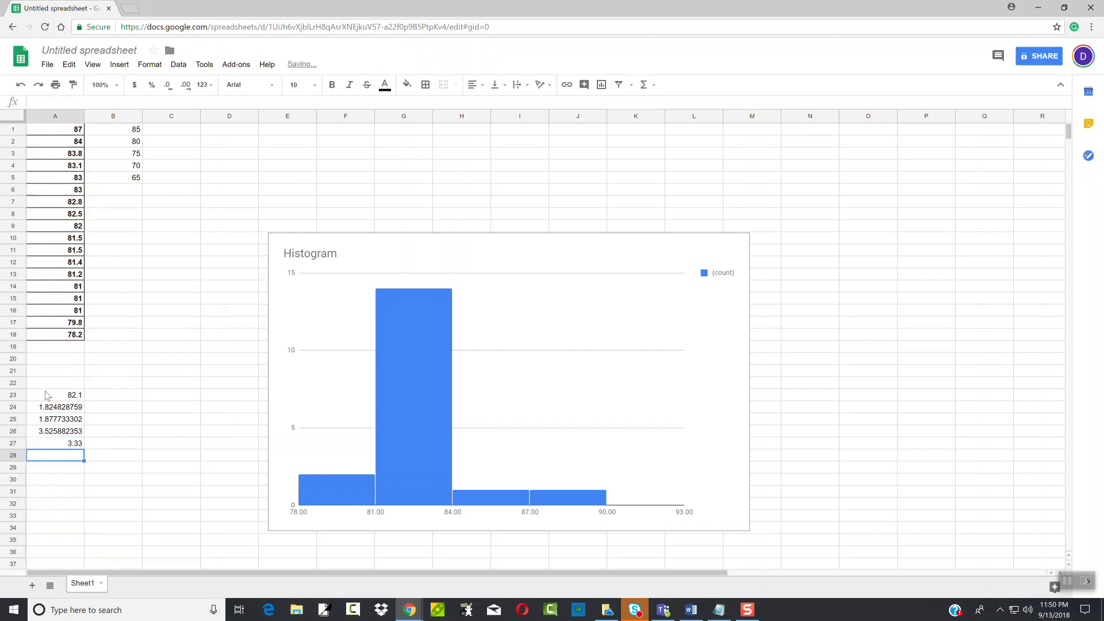
Calculate the median of the data in cell A28 with =MEDIAN(A1:A18)
text(=me)
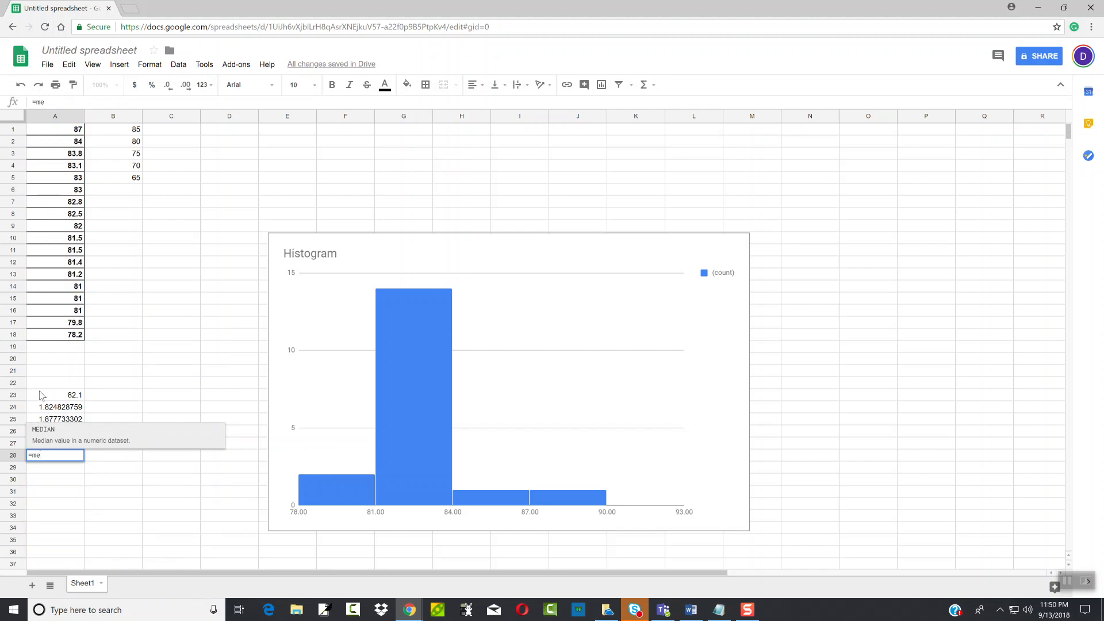
key(Tab)
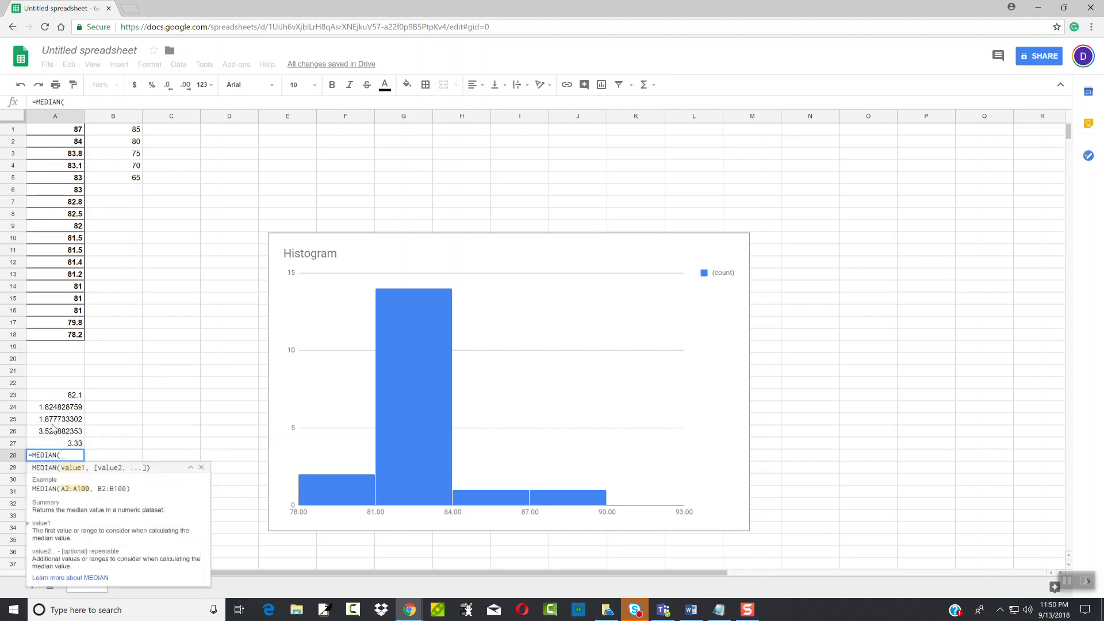
text(A1:A18))
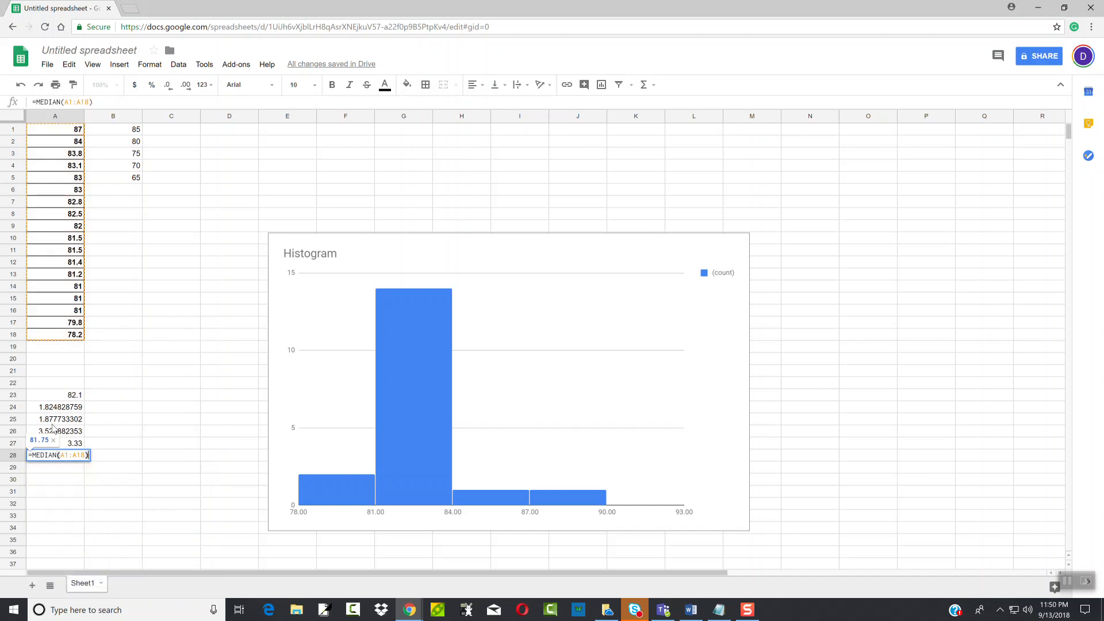
key(Return)
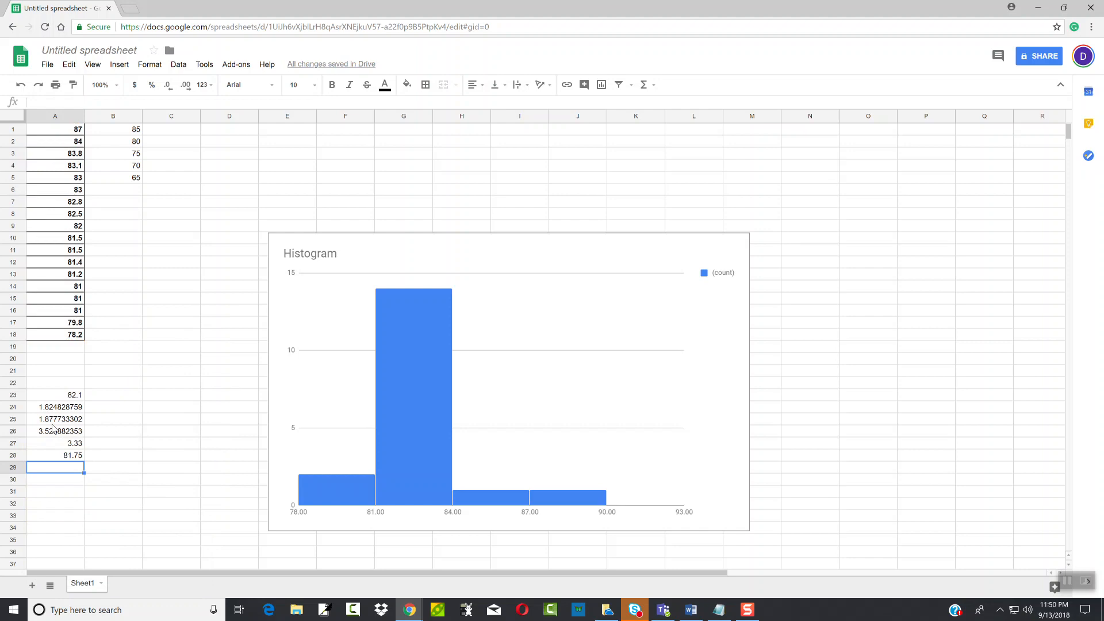
Calculate the first quartile in cell A29 with =QUARTILE(A1:A18,1)
text(=qua)
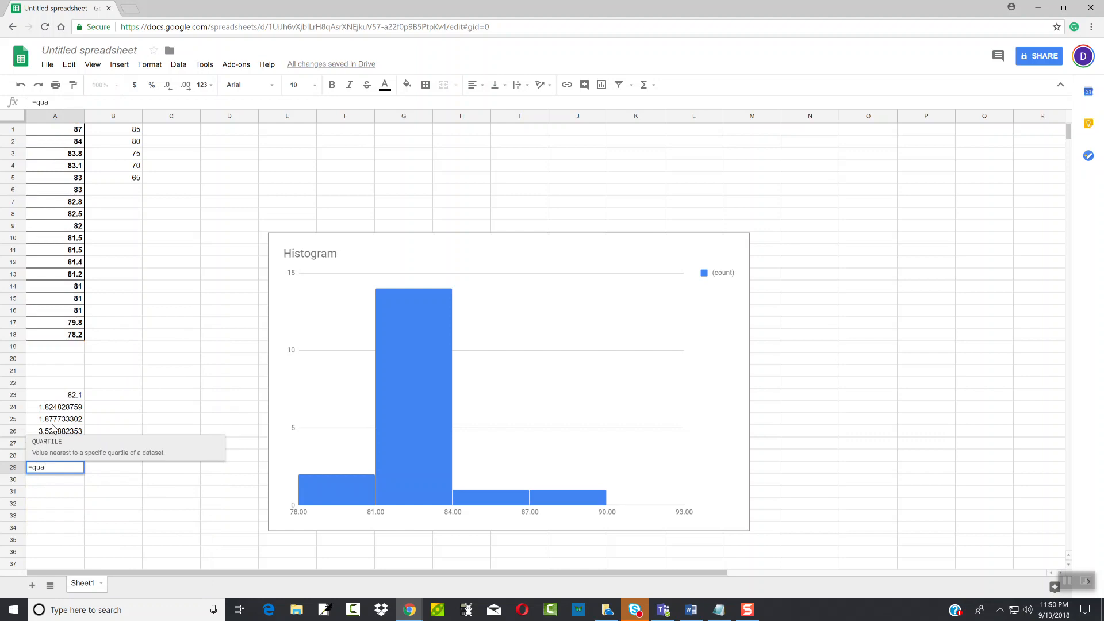
click(57, 453)
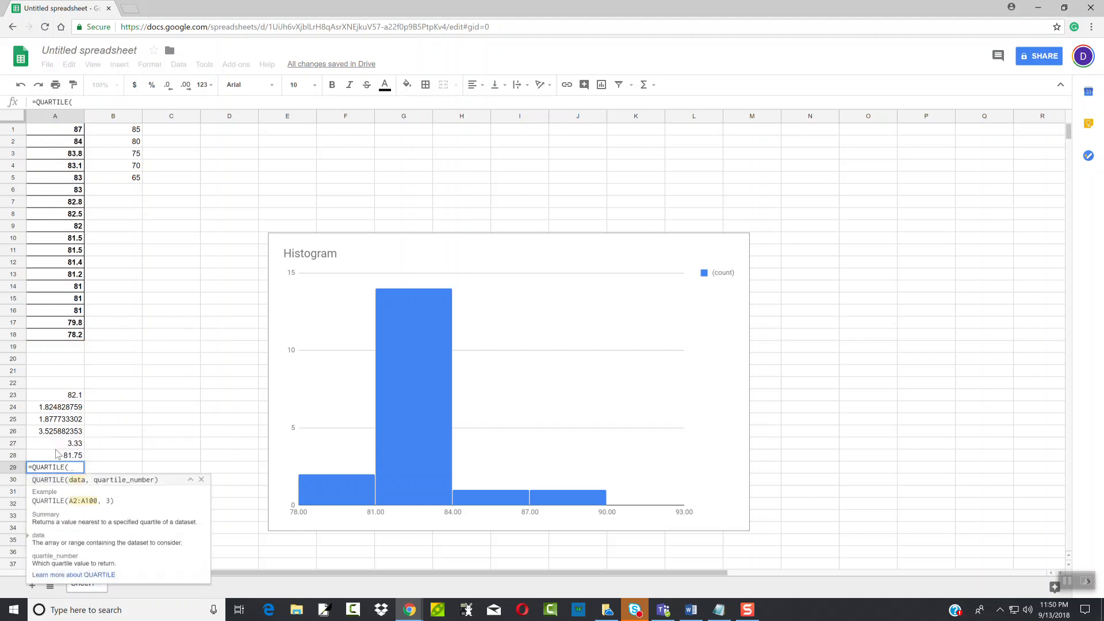
text(A1:A18,)
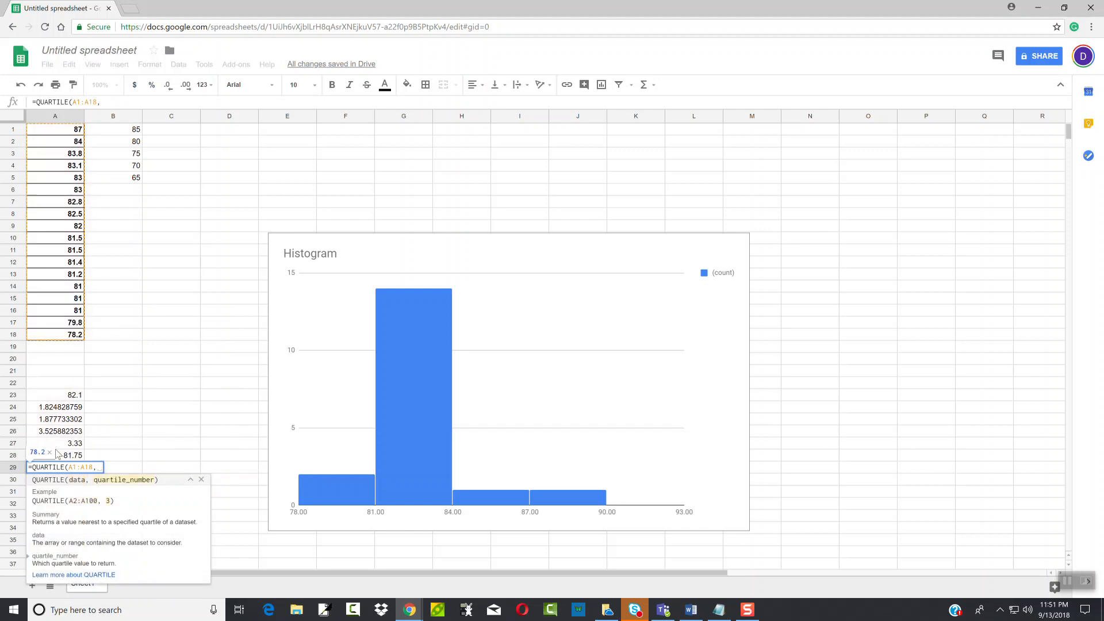
text(1))
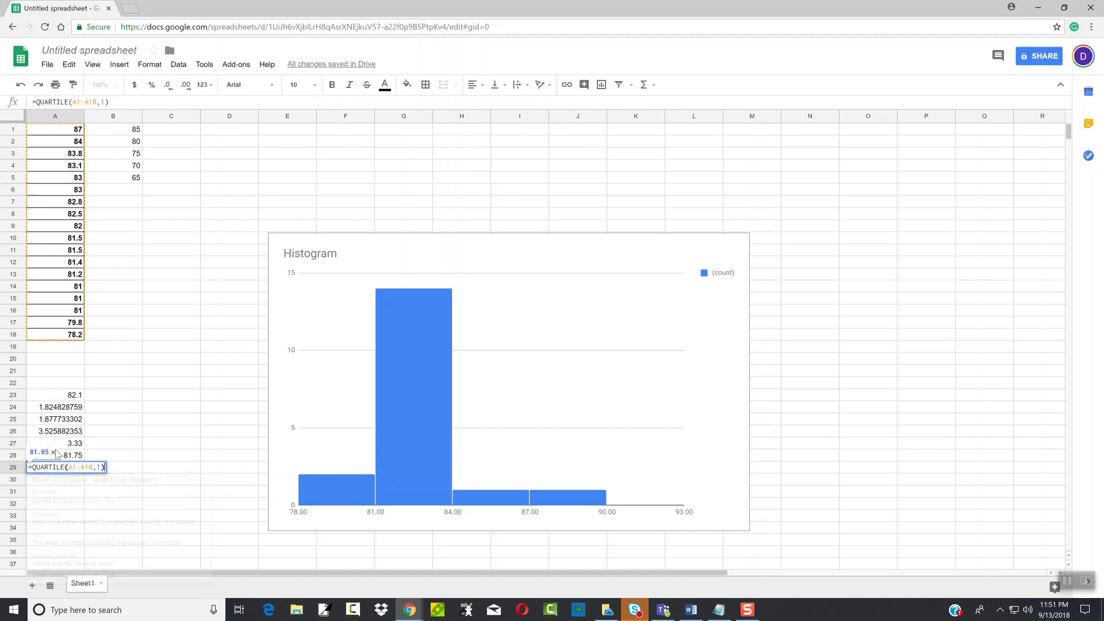
key(Return)
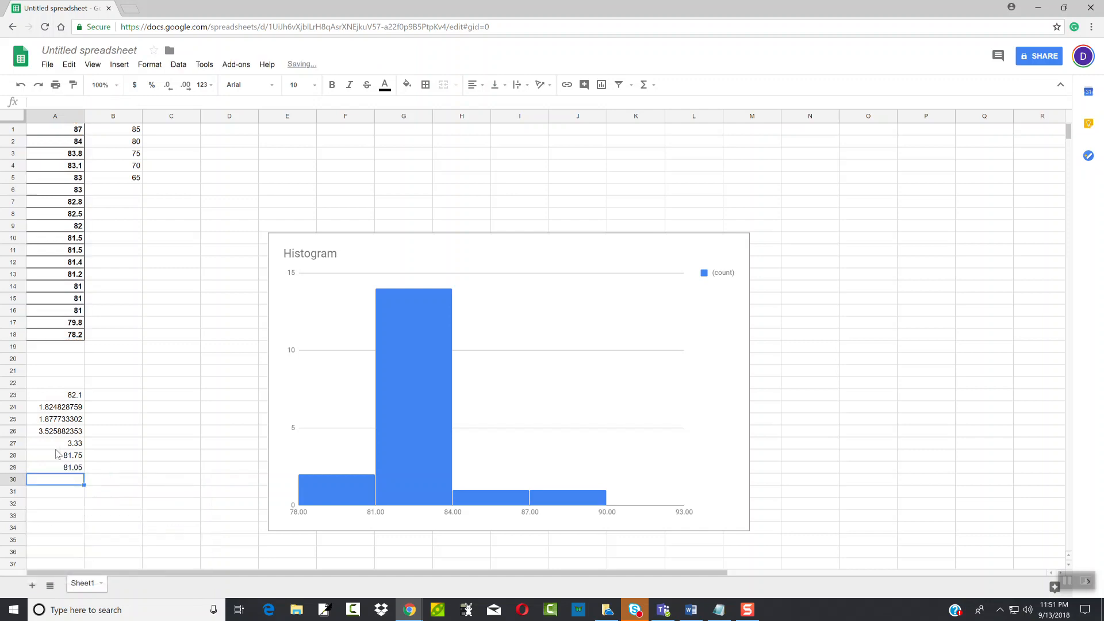
Calculate the second and third quartiles in cells A30 and A31 with =QUARTILE(A1:A18,2) and =QUARTILE(A1:A18,3)
text(=quar)
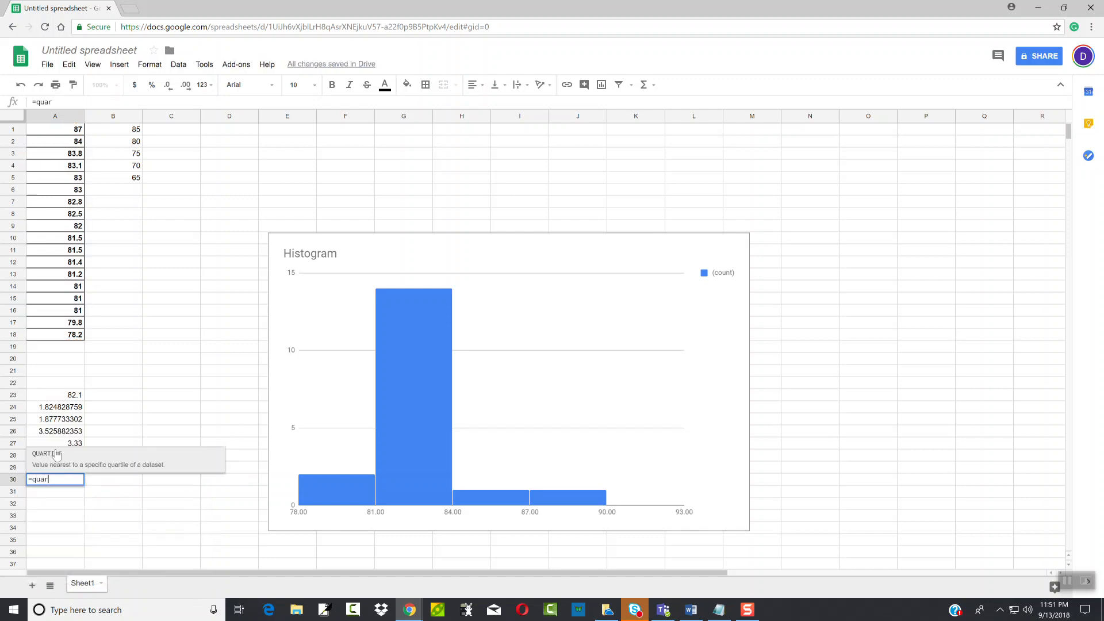
text(tile(A1:)
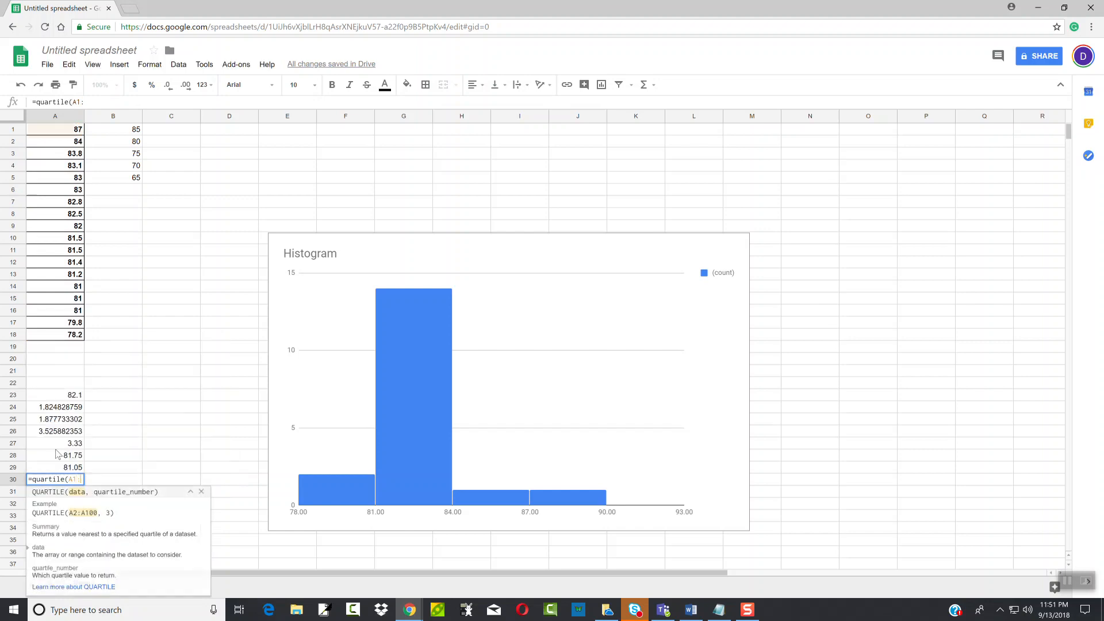
text(a18)
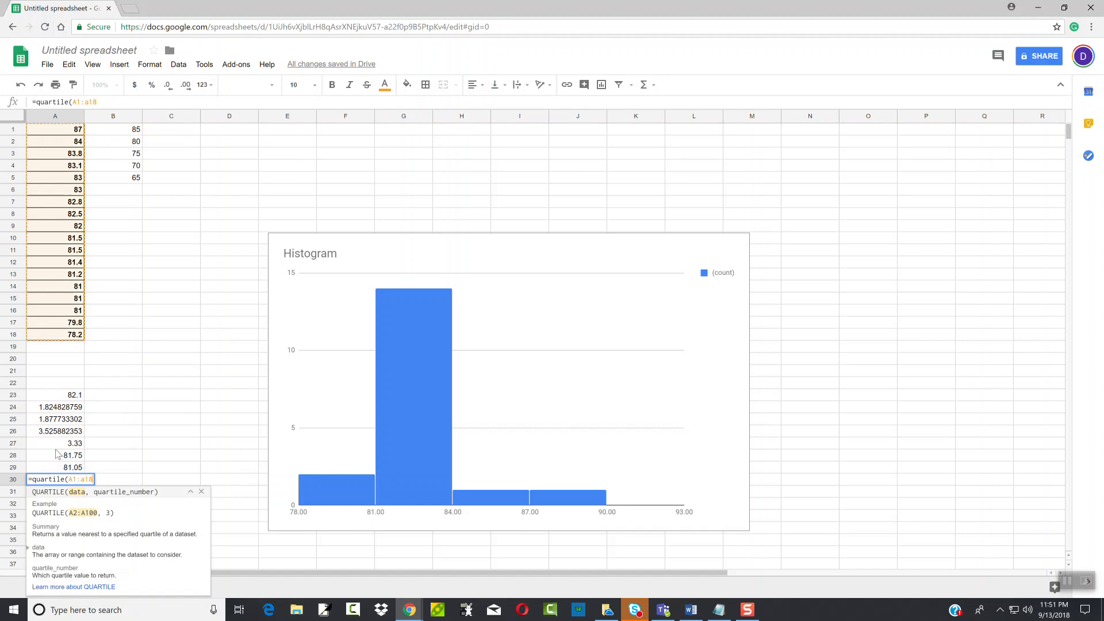
text(,2))
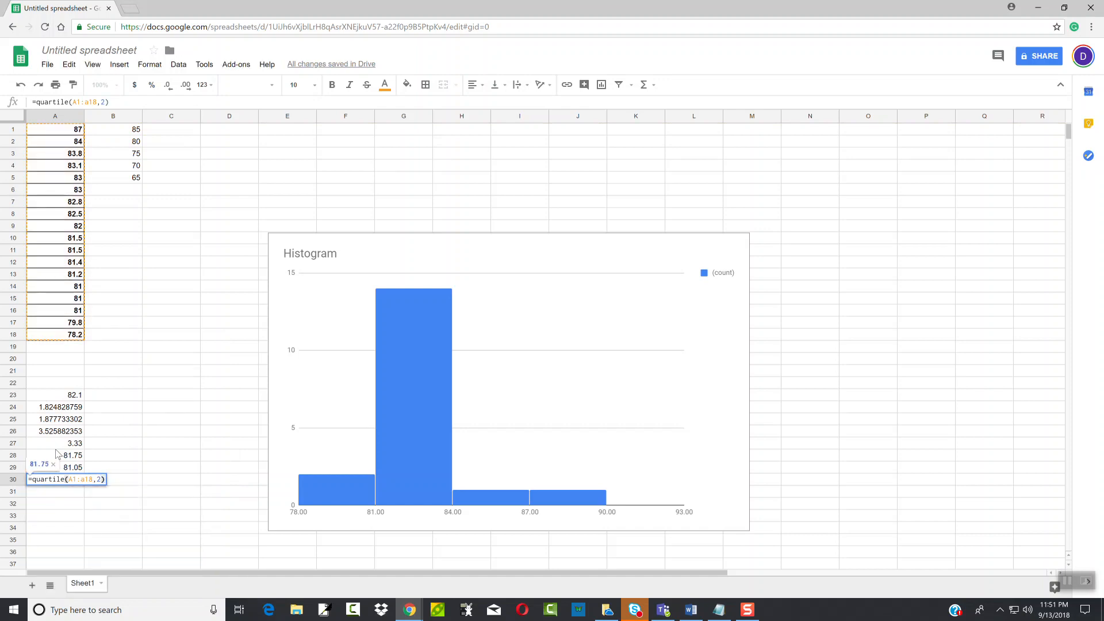
key(Return)
text(=quartile(A1:A18,3))
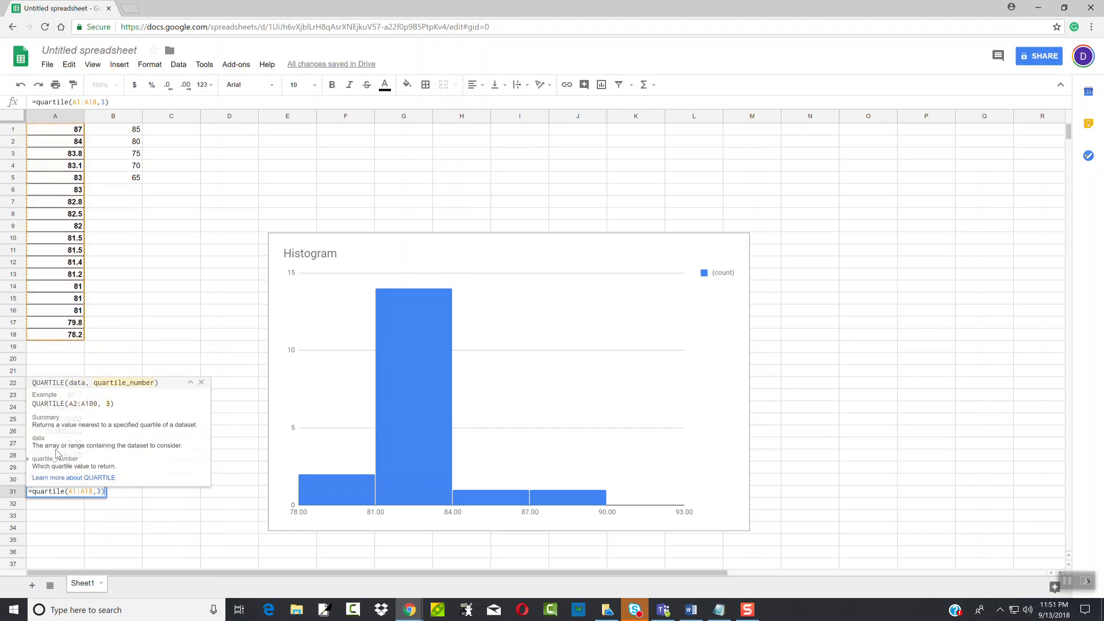
key(Return)
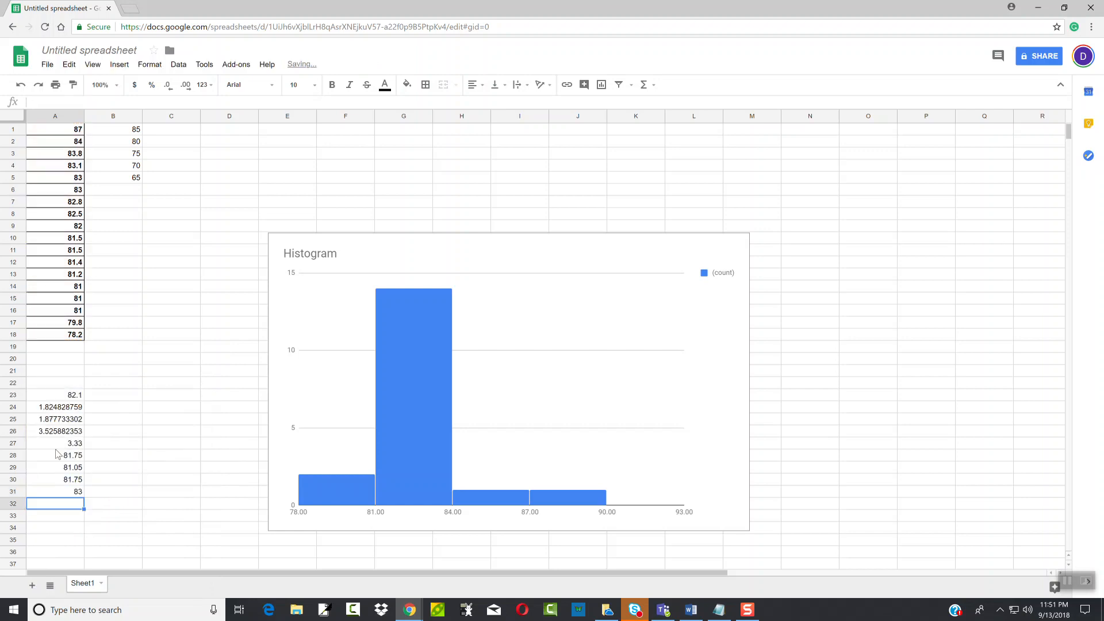
Check the required statistics in the Word directions, and calculate the mode in cell A32 of the spreadsheet with MODE over A1:A18
key(super+Tab)
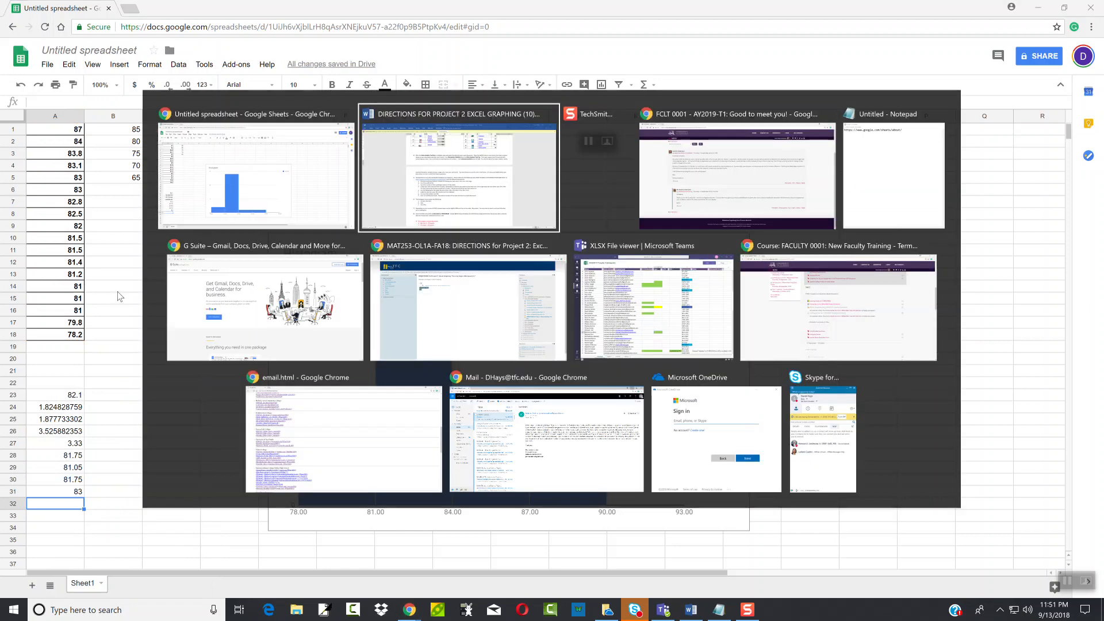
key(Return)
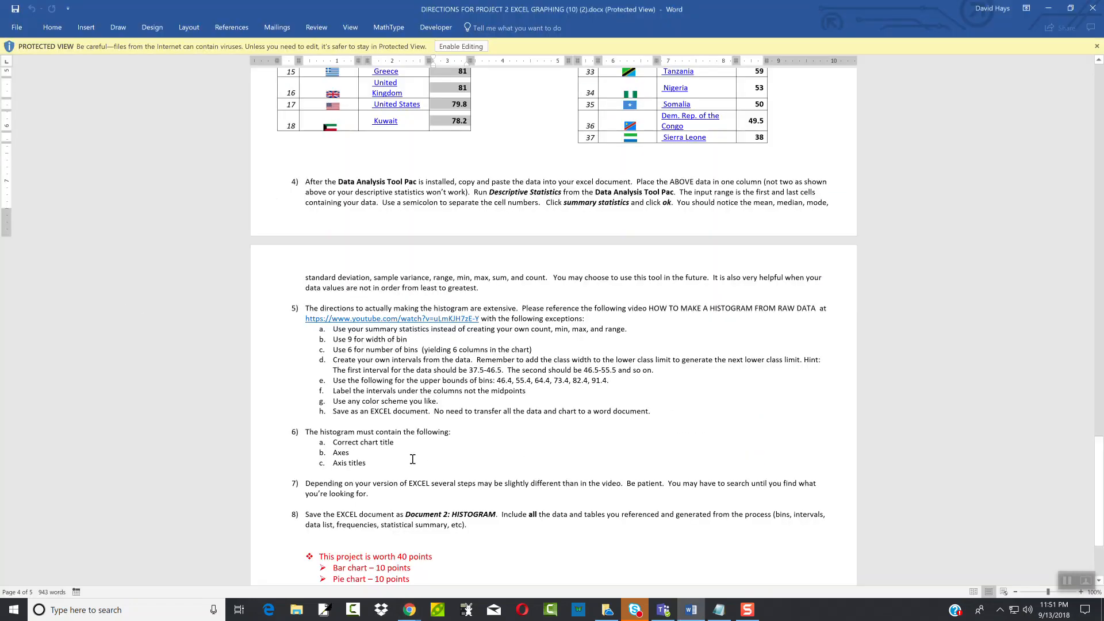
scroll(412, 459, down, 4)
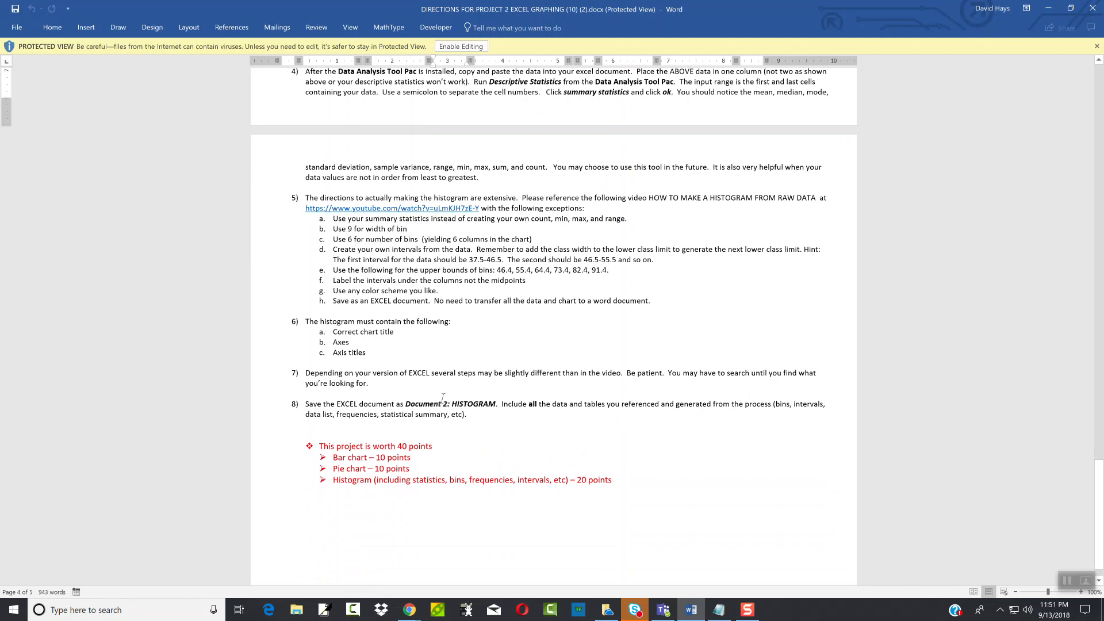
scroll(444, 398, up, 1)
scroll(443, 399, up, 1)
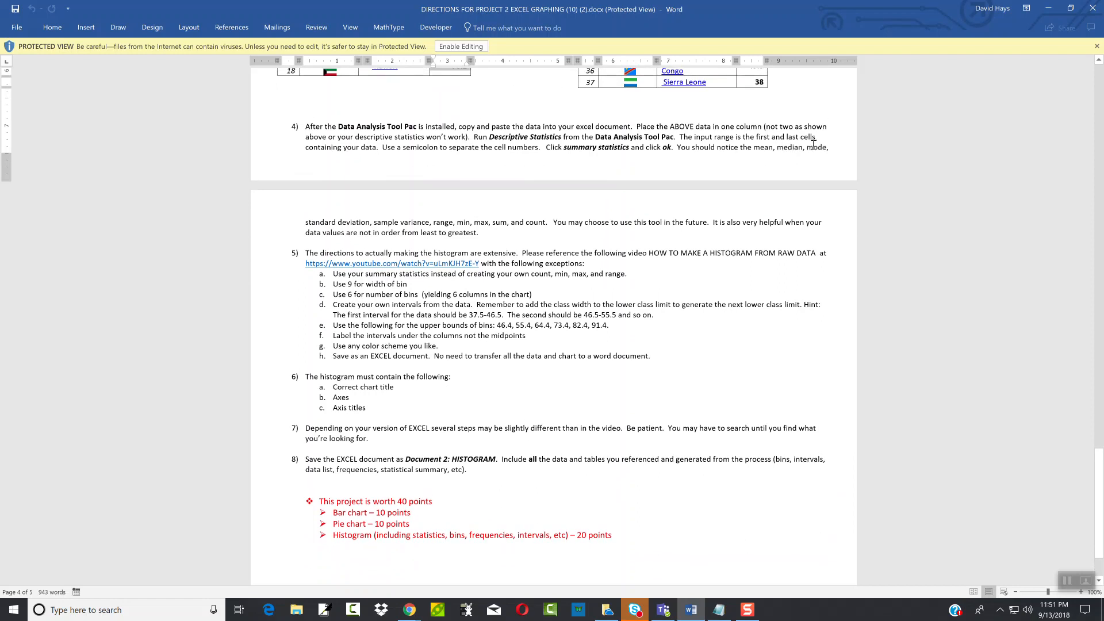
key(alt+Tab)
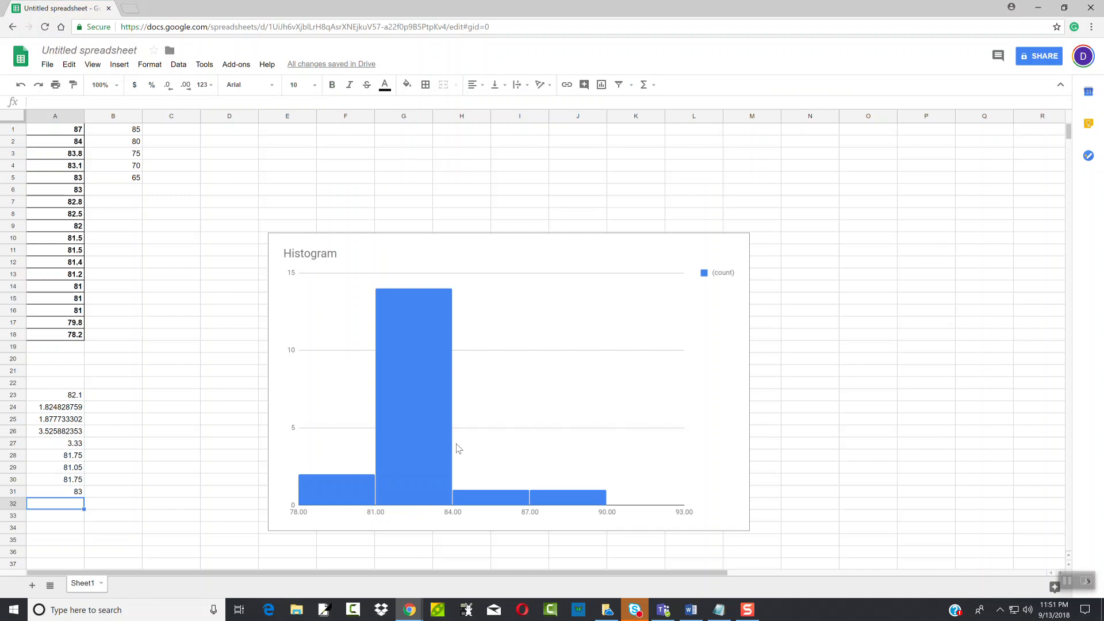
text(=mode)
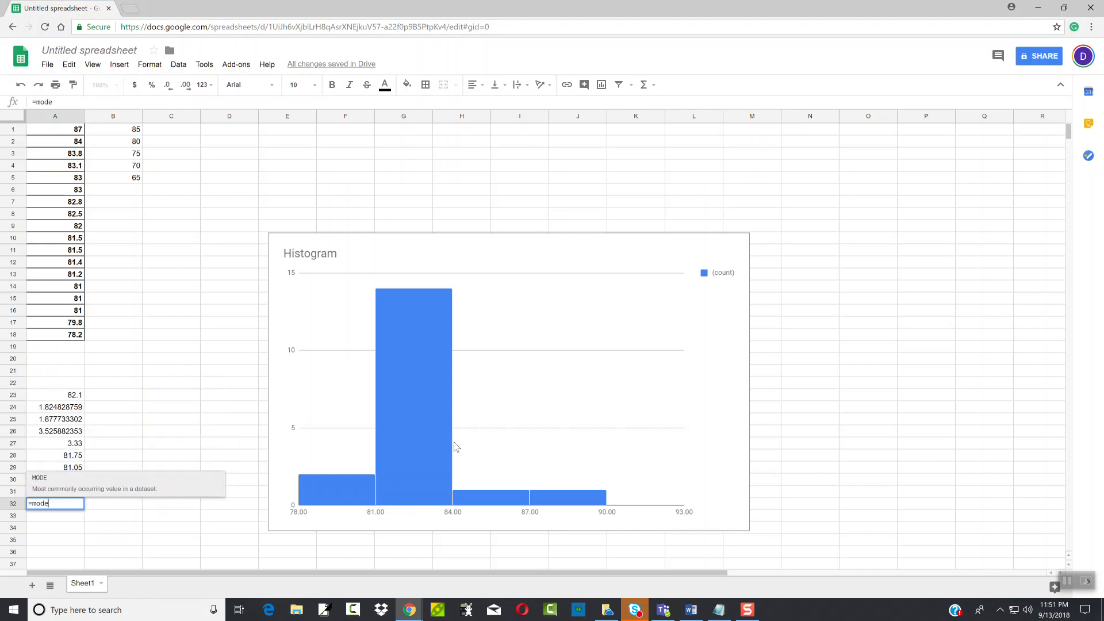
click(142, 489)
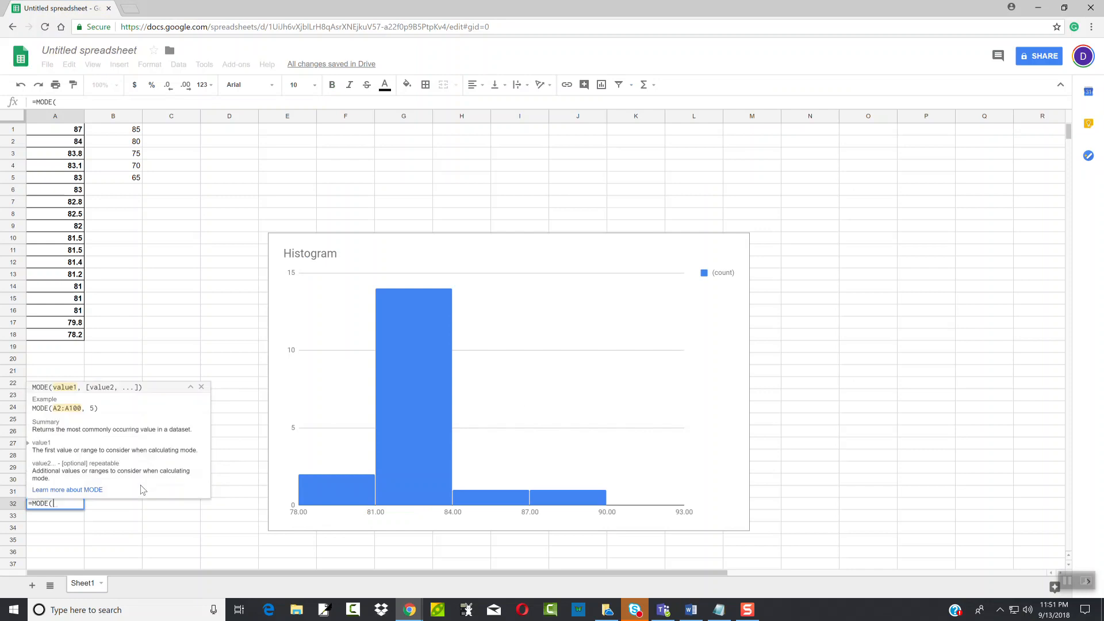
text(A1:A18)
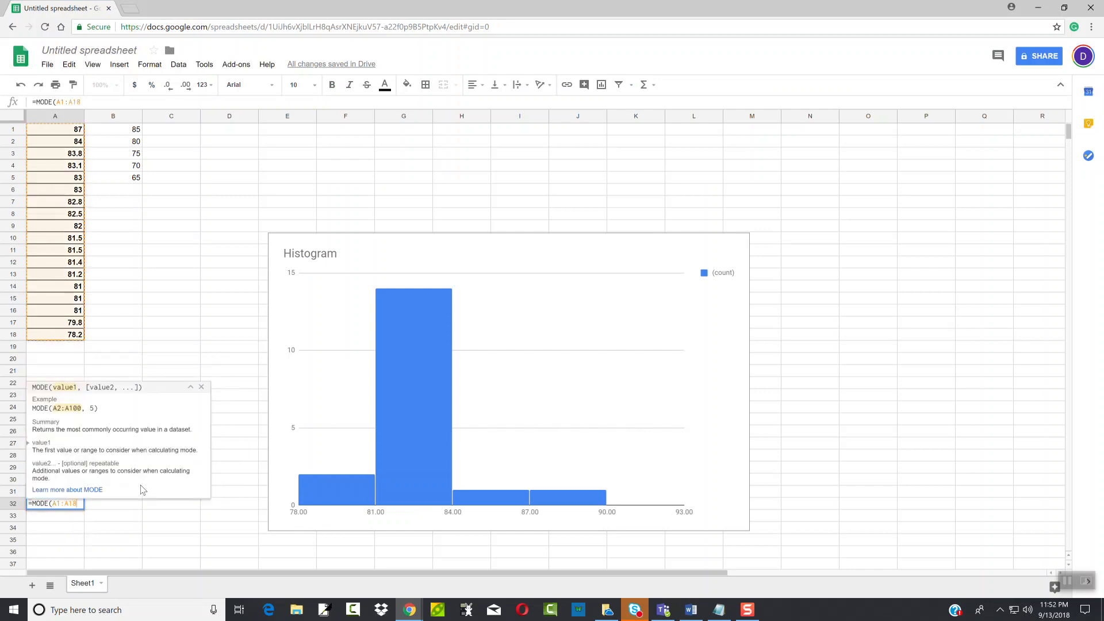
text(,)
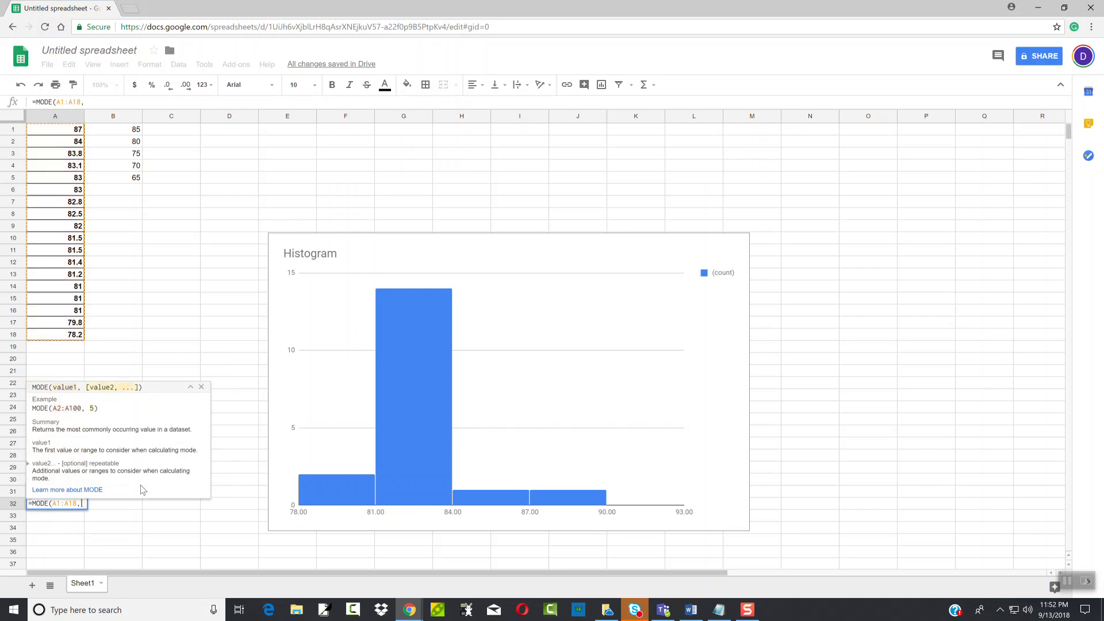
key(BackSpace)
key(Return)
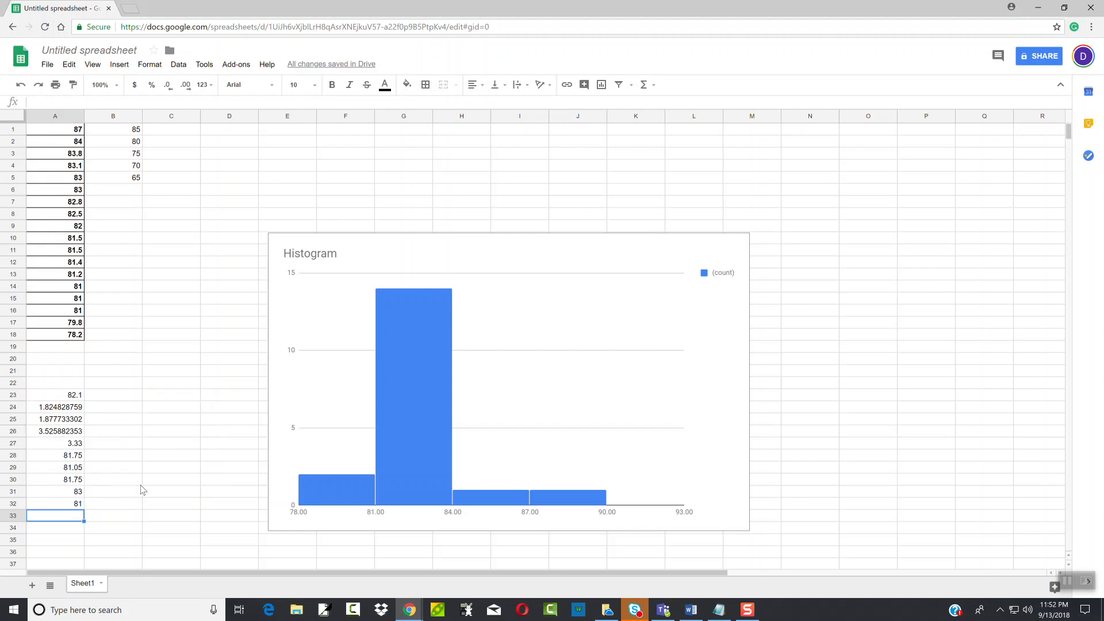
key(alt+Tab)
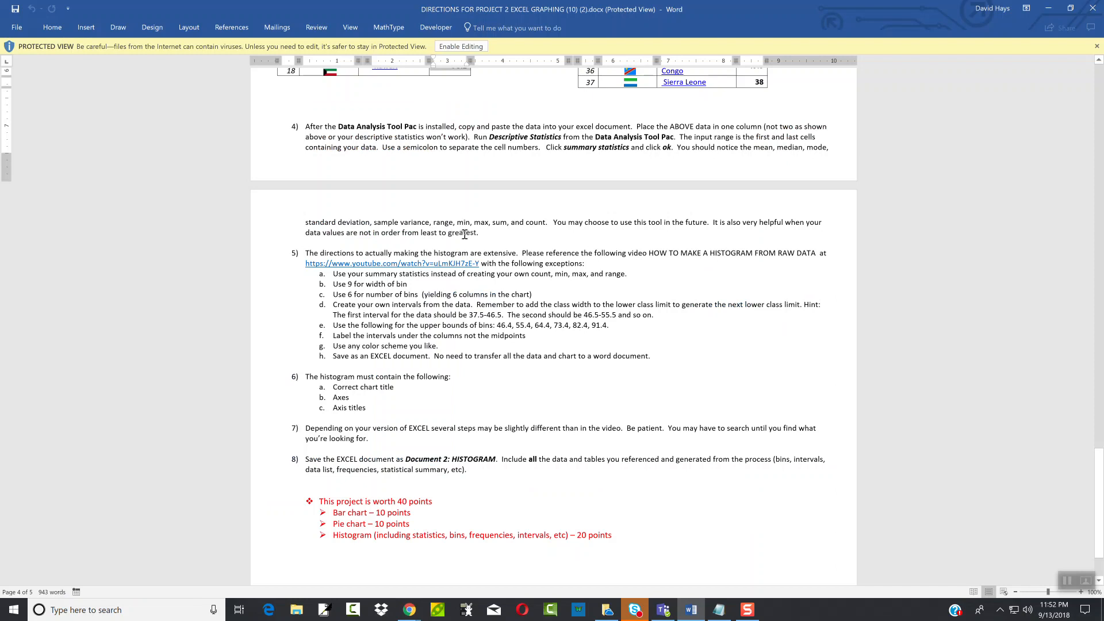
key(alt+Tab)
text(=range)
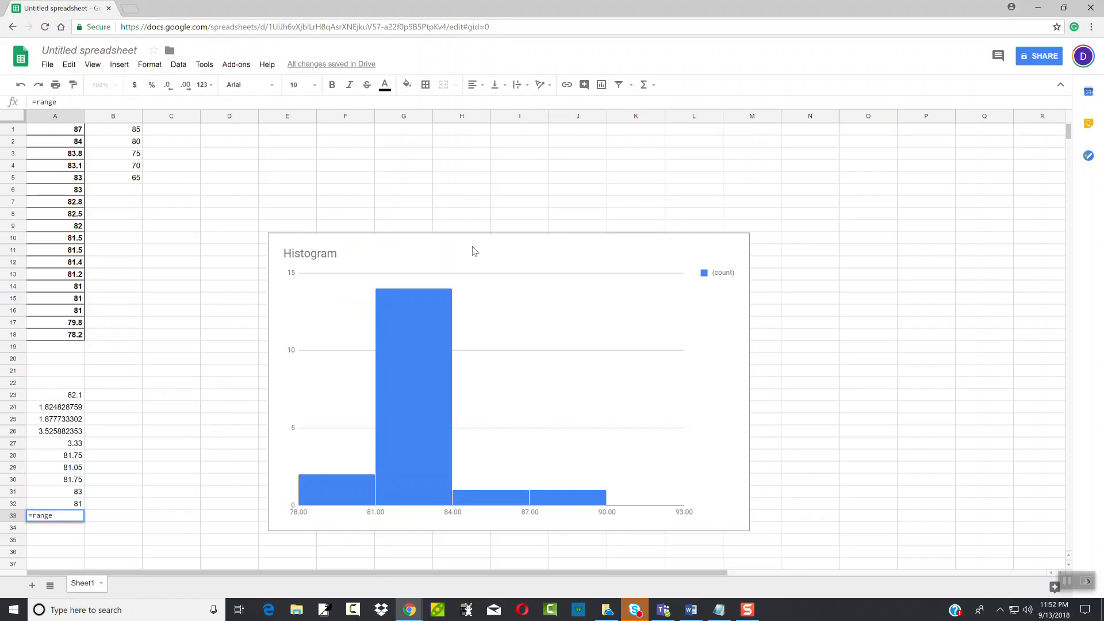
key(BackSpace)
key(BackSpace)
key(BackSpace)
key(BackSpace)
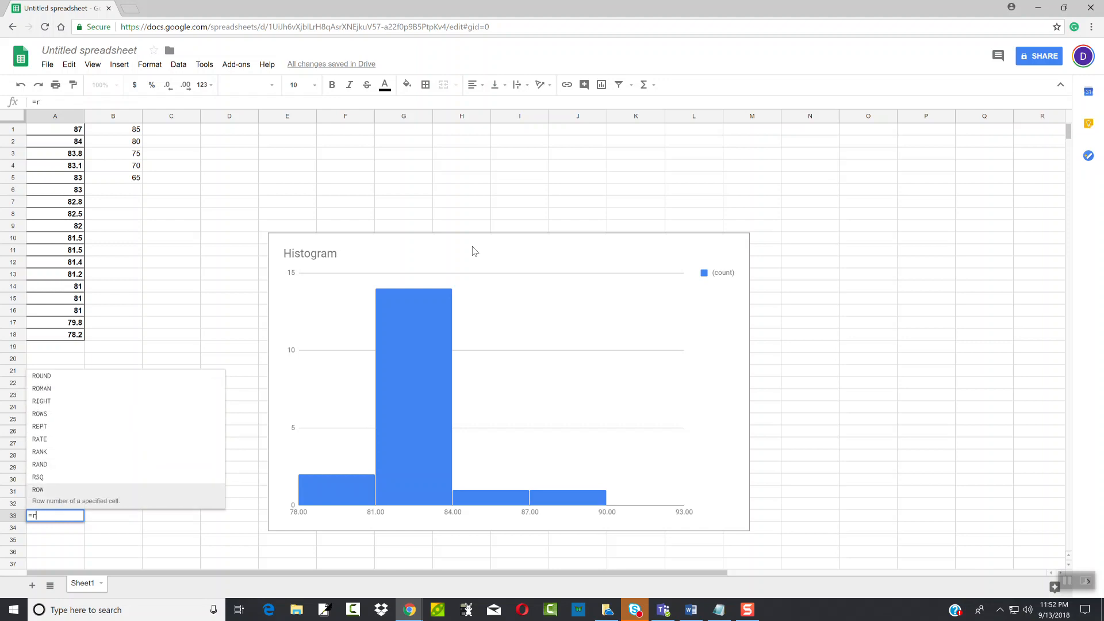
Calculate the minimum in cell A33 with =MIN(A1:A18) and the maximum in cell A34 with =MAX(A1:A18)
text(mi)
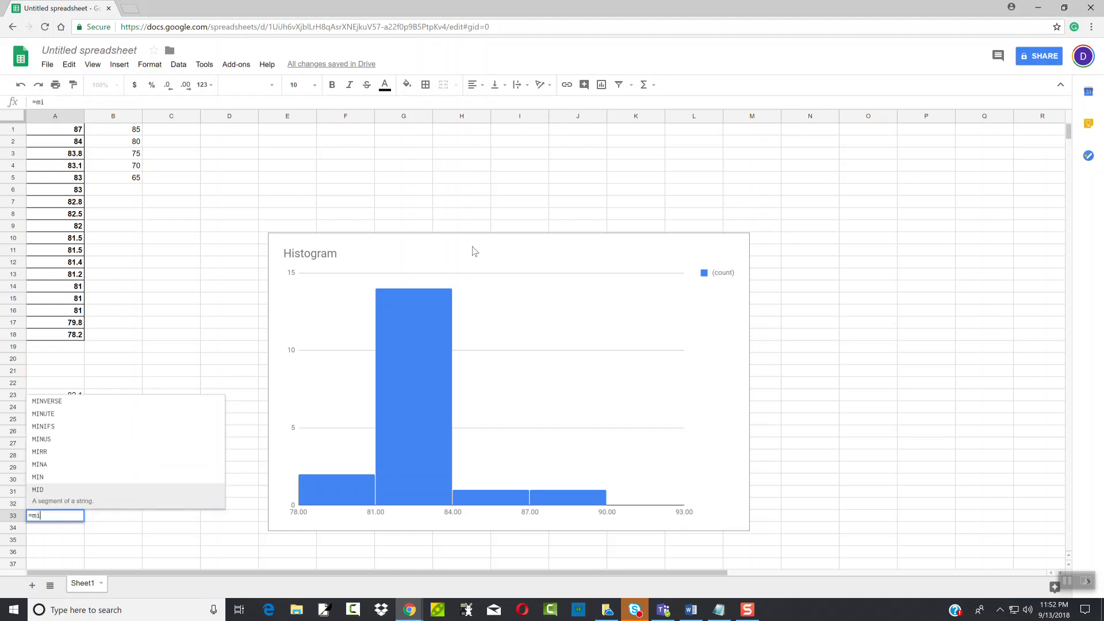
text(n(A1:A18))
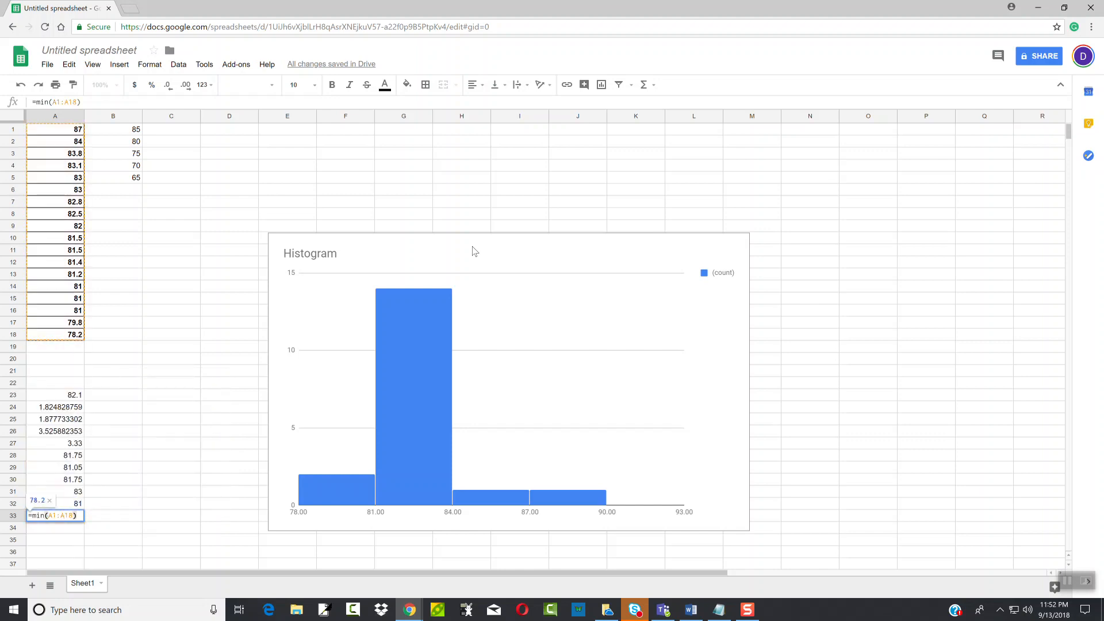
key(Return)
text(=max)
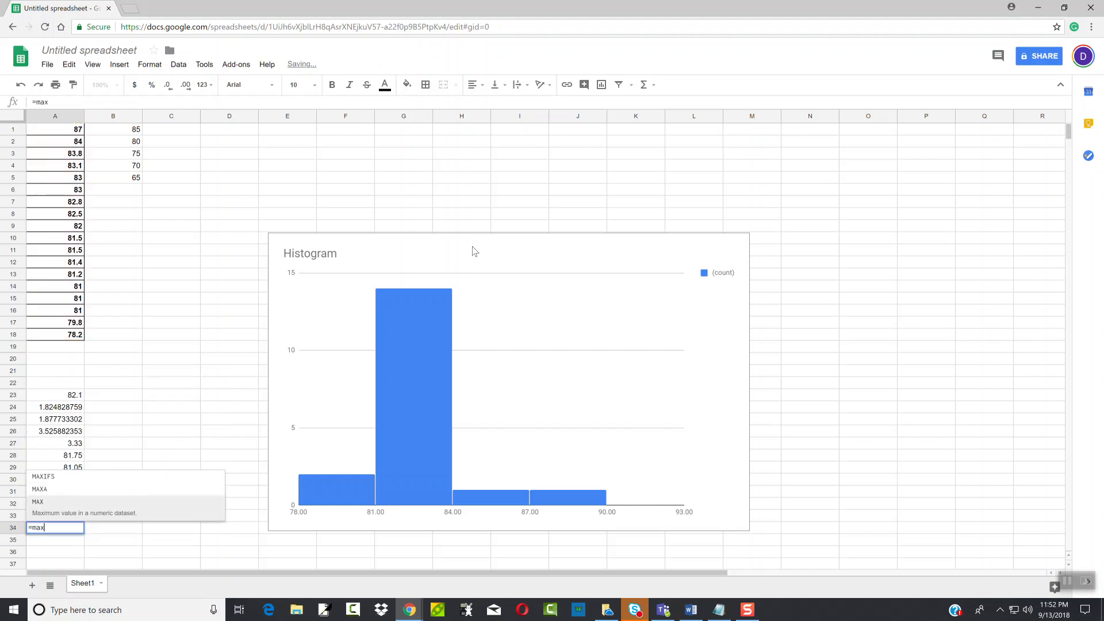
text((A1:A18))
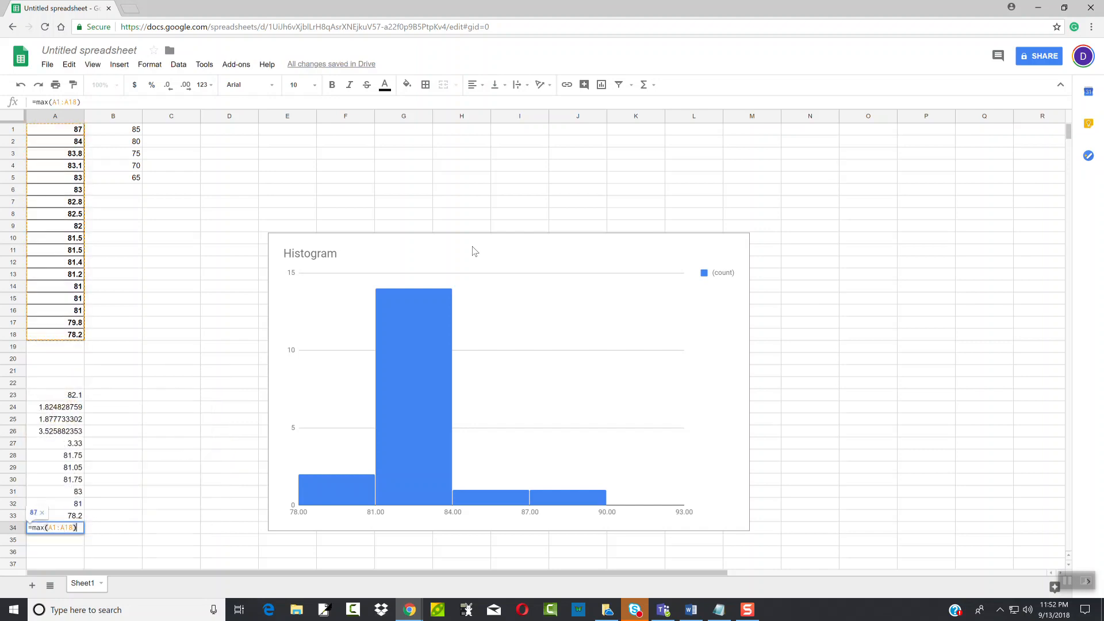
key(Return)
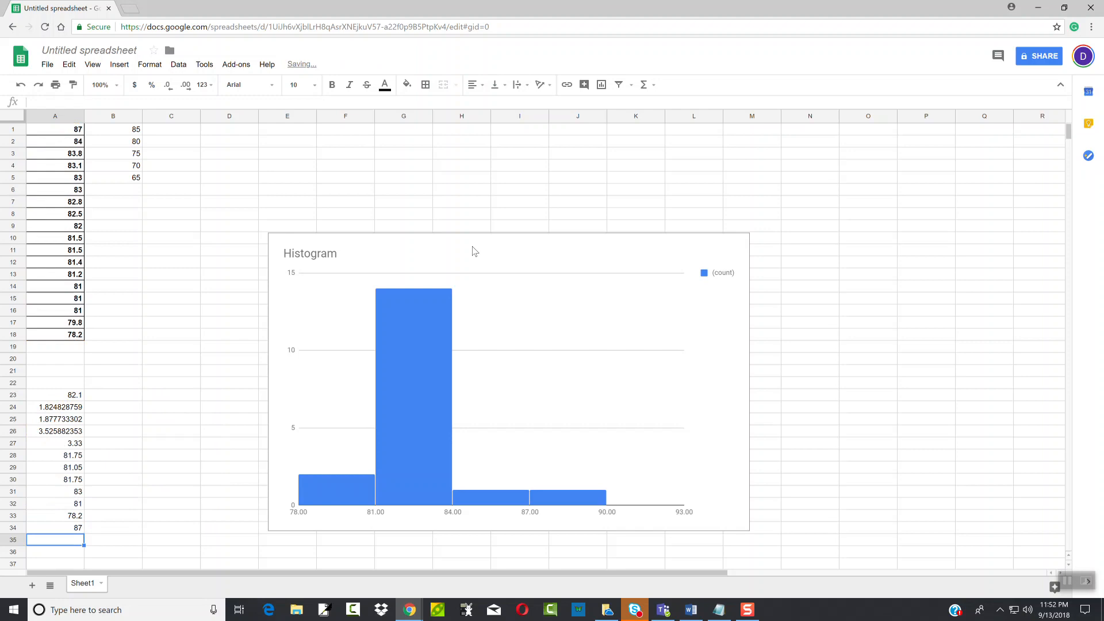
Consult the Word directions again, and calculate the range of the data in cell A35 of the spreadsheet with =A34-A33
key(alt+Tab)
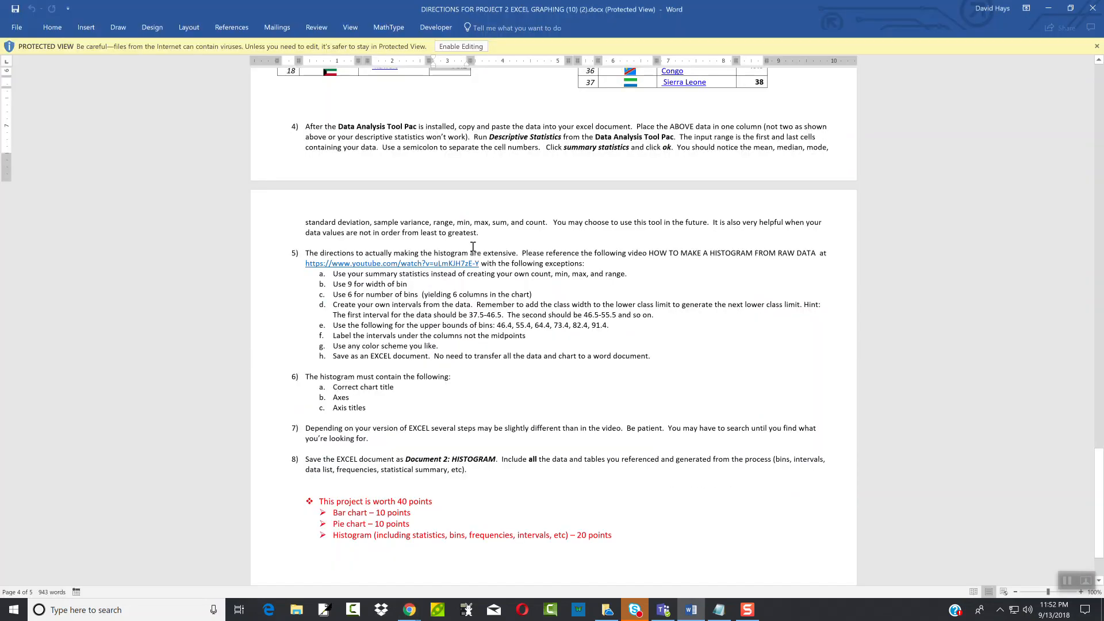
key(alt+Tab)
text(=)
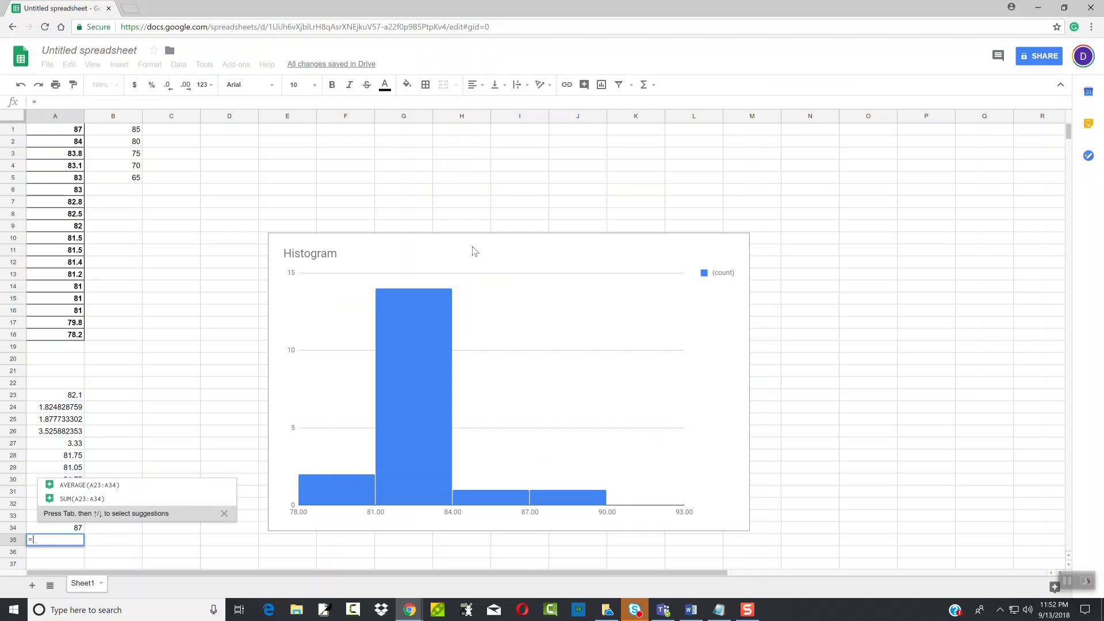
key(Up)
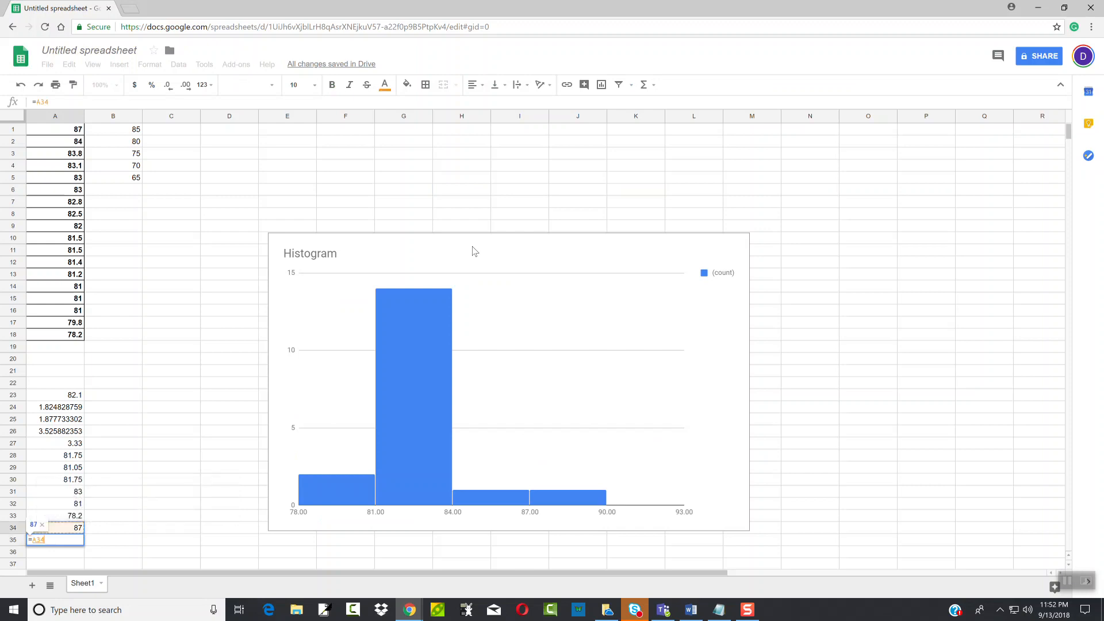
text(-A33)
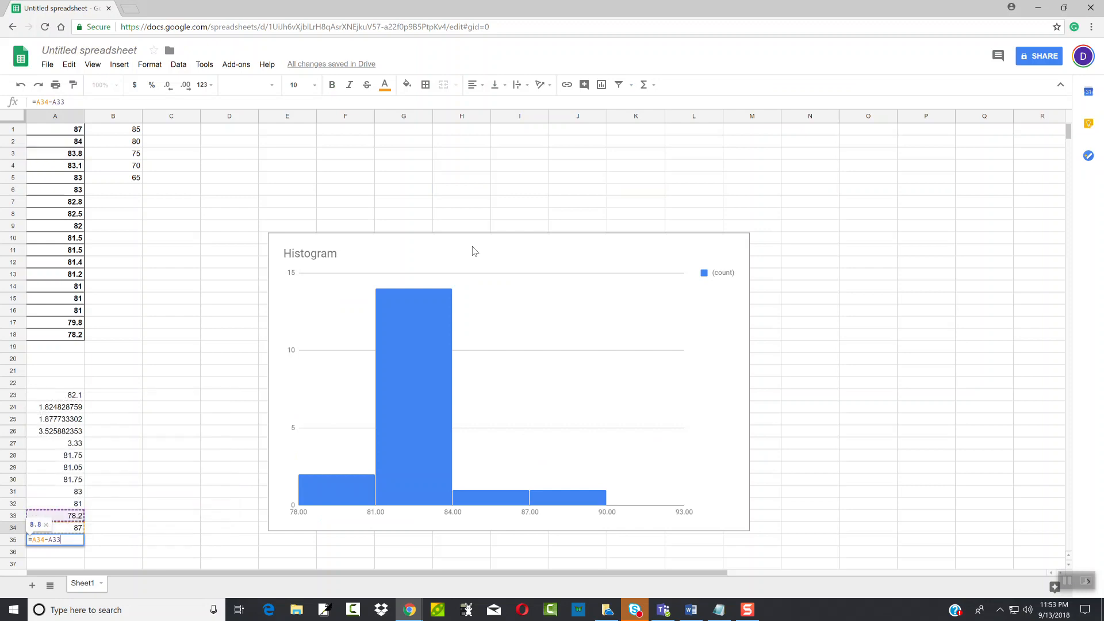
key(Return)
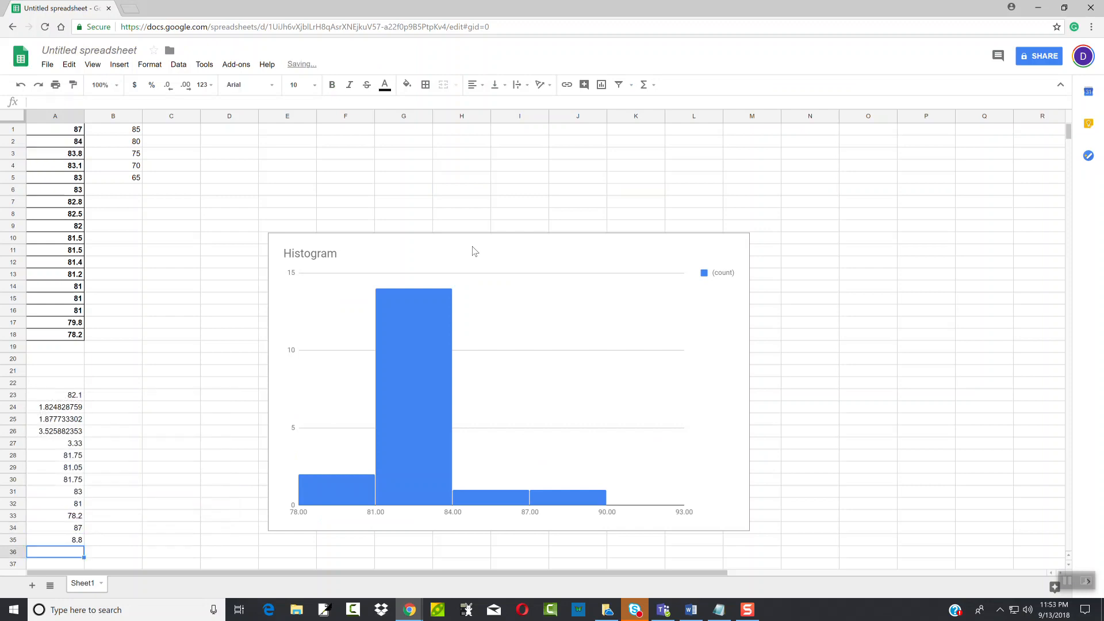
Look up the next required statistic in the Word directions, and calculate the sum in cell C24 of the spreadsheet with =SUM(A1:A18)
key(alt+Tab)
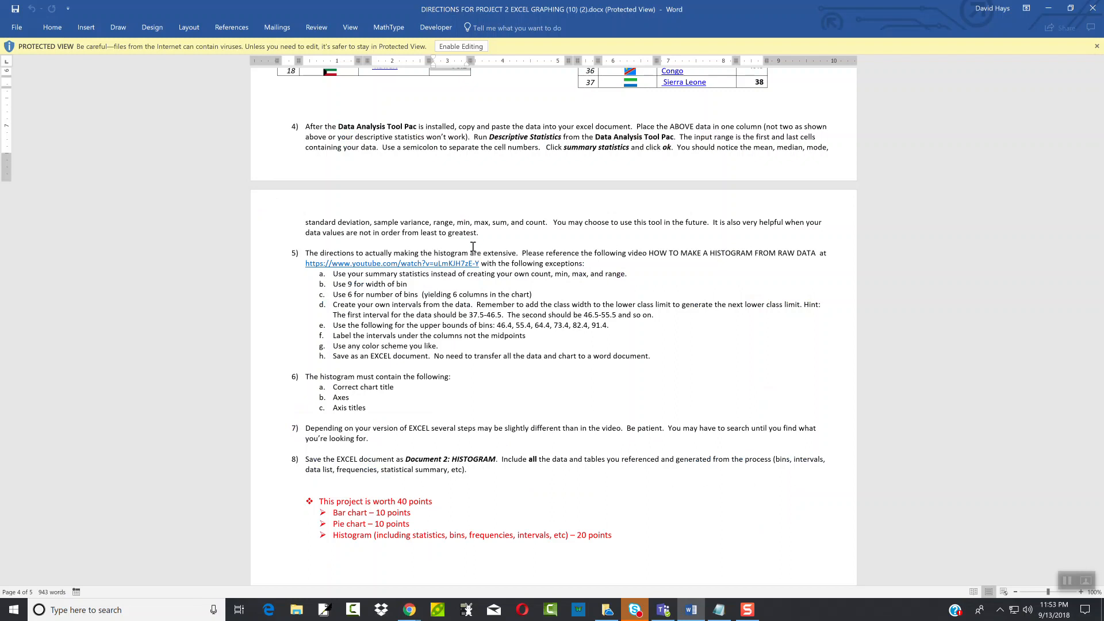
key(alt+Tab)
key(Up)
key(Up)
key(Up)
key(Up)
key(Up)
key(Up)
key(Up)
key(Up)
key(Up)
key(Up)
key(Up)
key(Up)
key(Right)
key(Right)
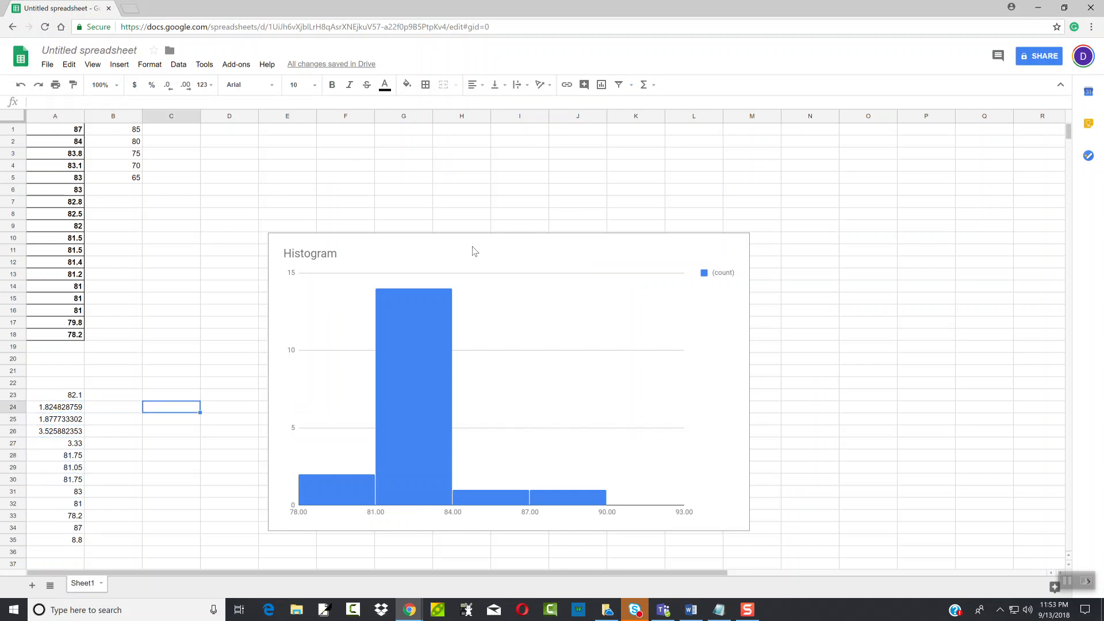
text(=sum()
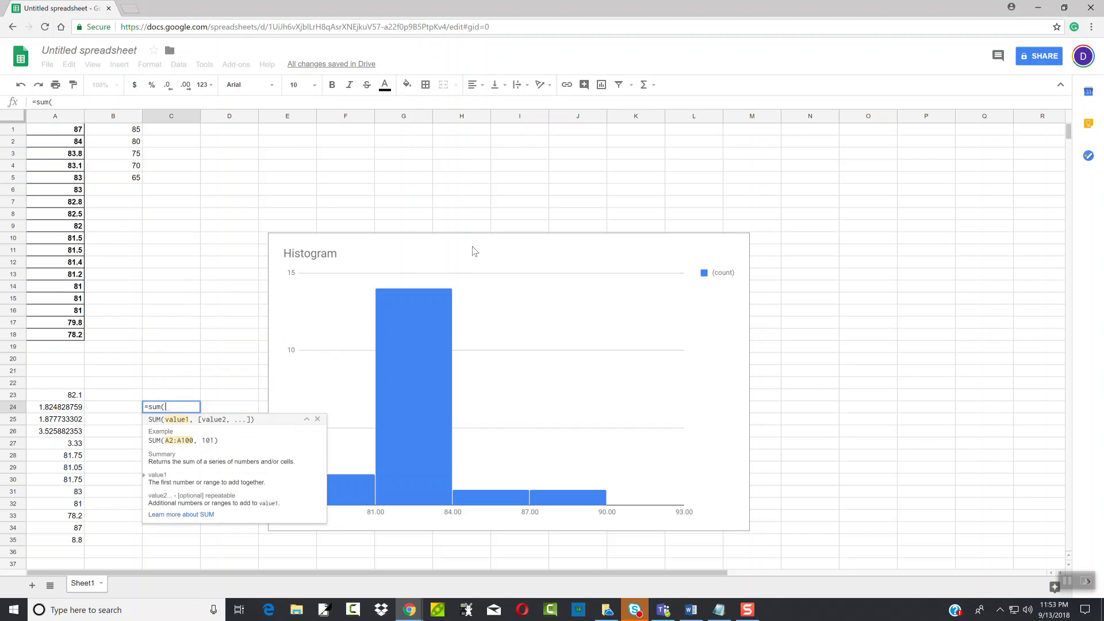
text(A1:A18))
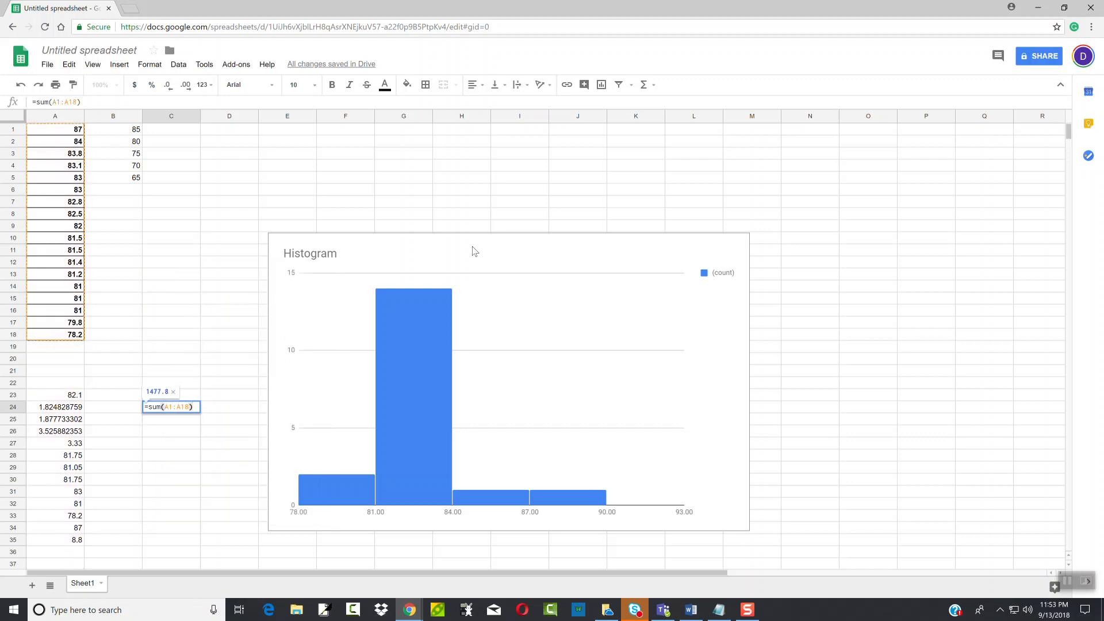
key(Return)
Recheck the statistics list in the Word directions, and calculate the number of data values in spreadsheet cell C25 with =COUNT(A1:A18)
text(=)
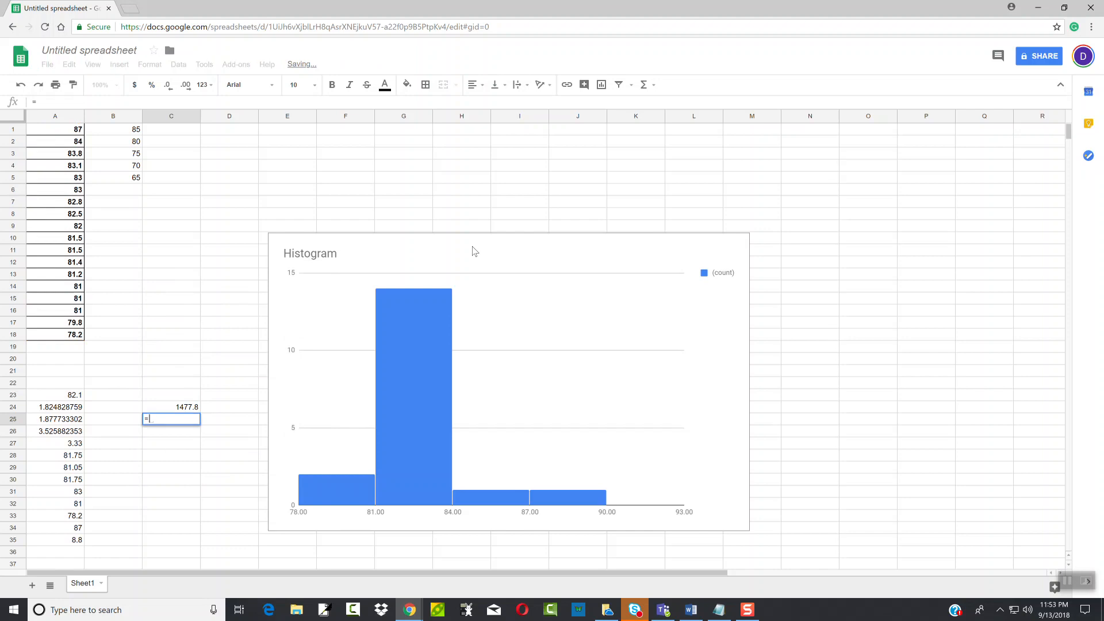
key(alt+Tab)
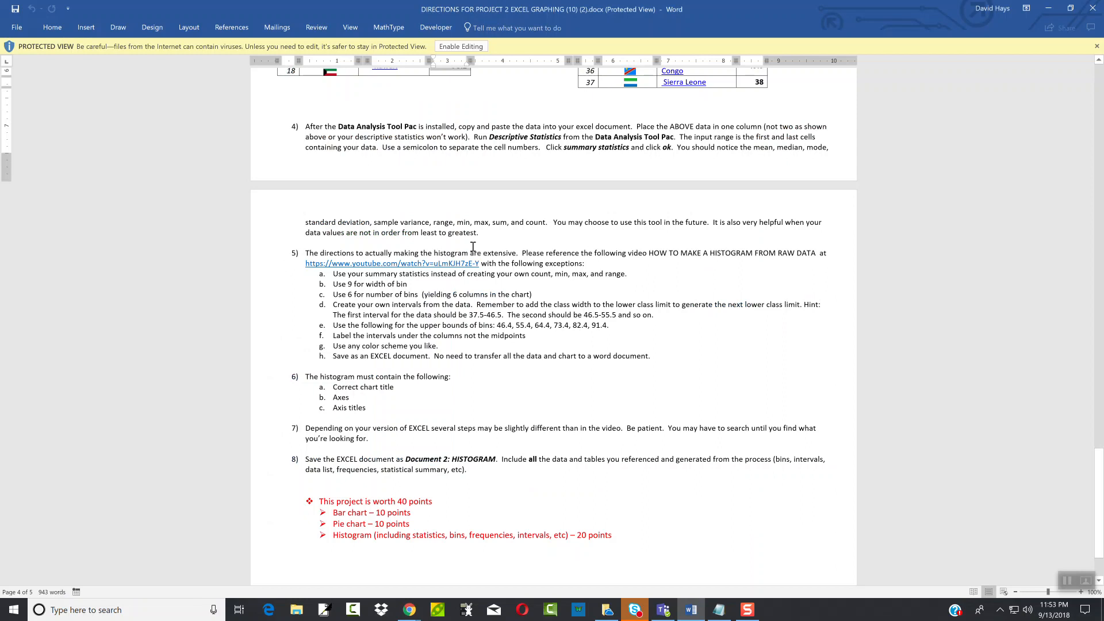
key(alt+Tab)
text(c)
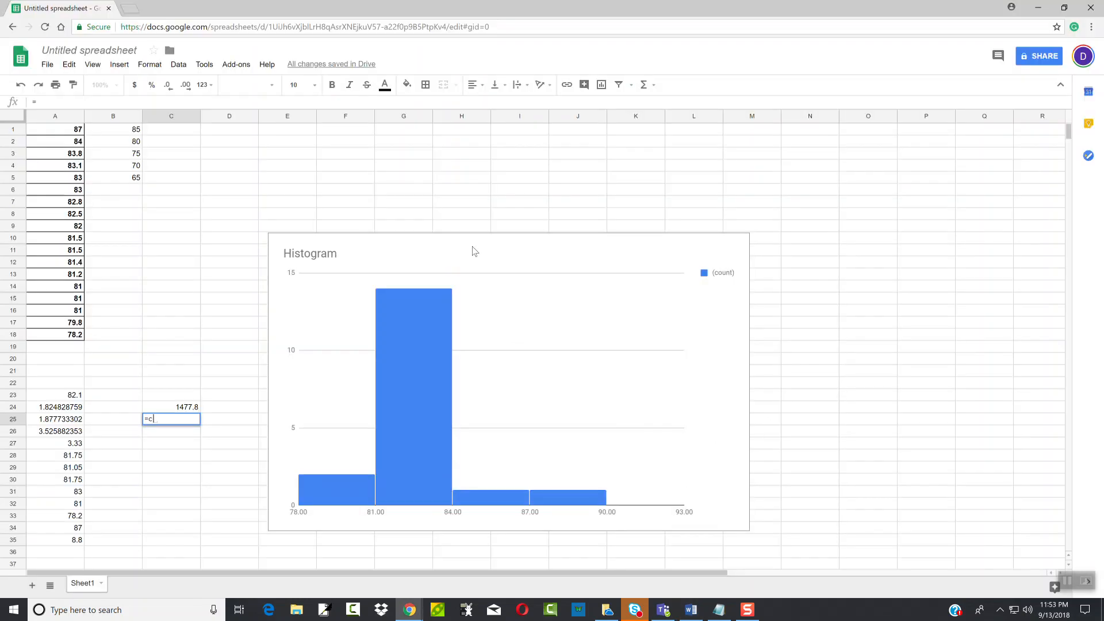
text(ount(A1:A18))
key(Return)
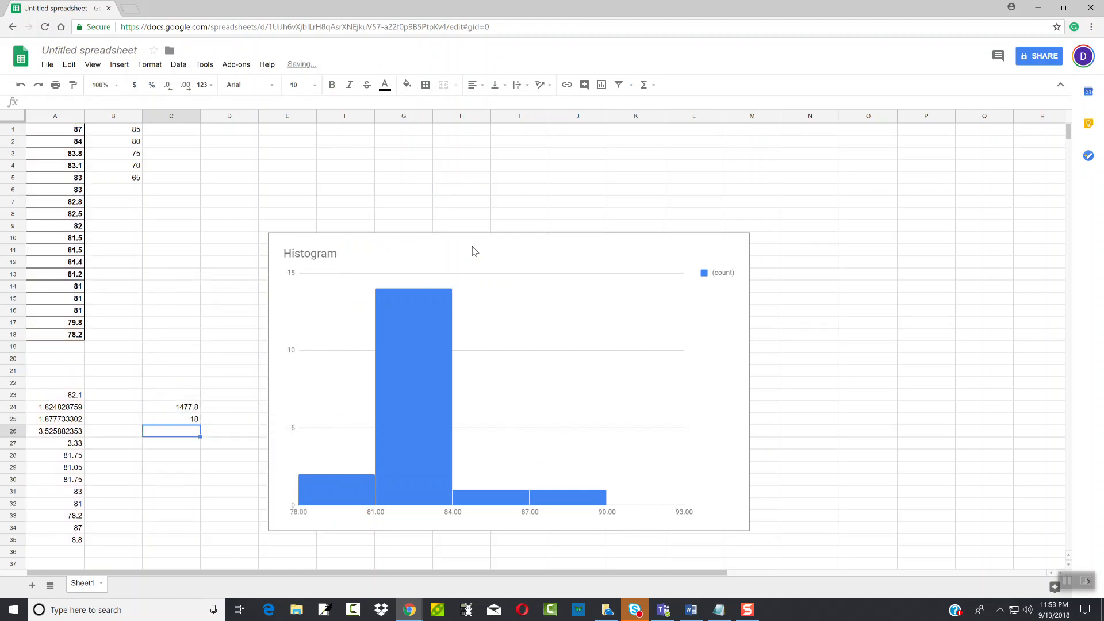